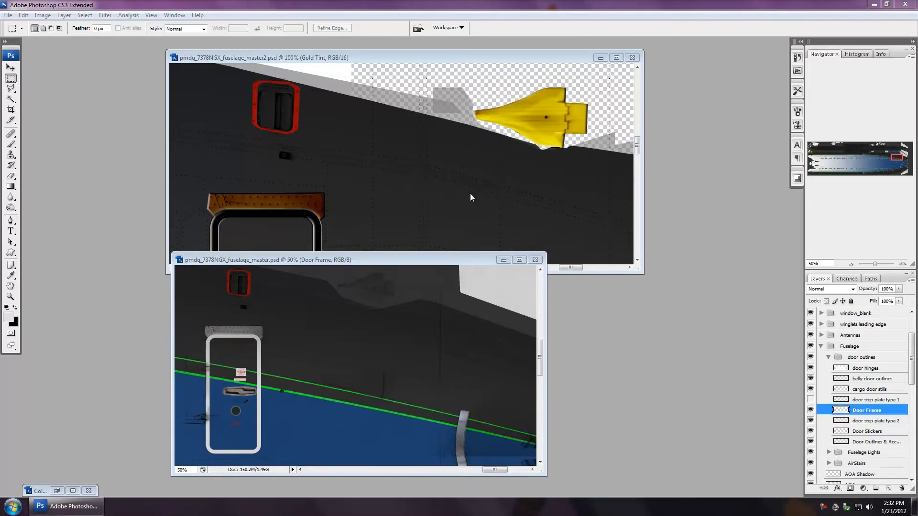
# - Tile the open documents horizontally, match their zoom, and line up the view of pmdg_7378NGX_fuselage_master.psd with the master2 file
pyautogui.click(174, 16)
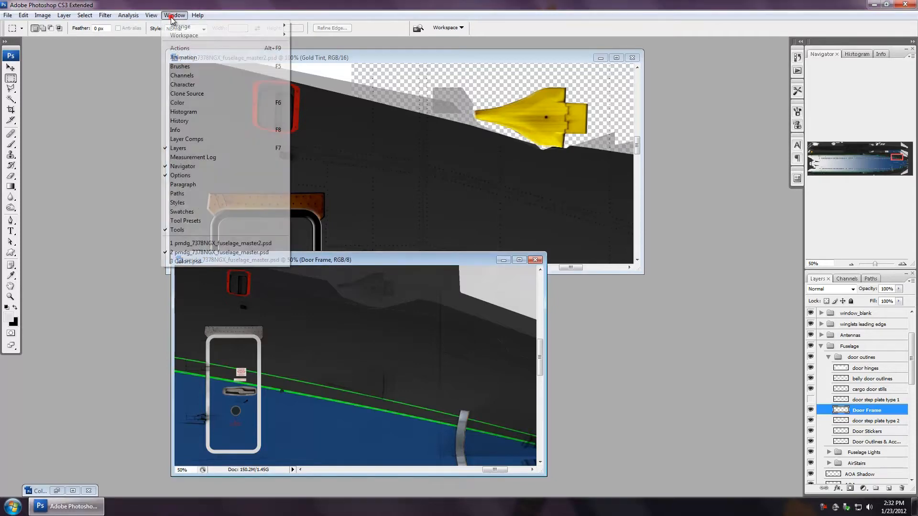
pyautogui.moveTo(249, 26)
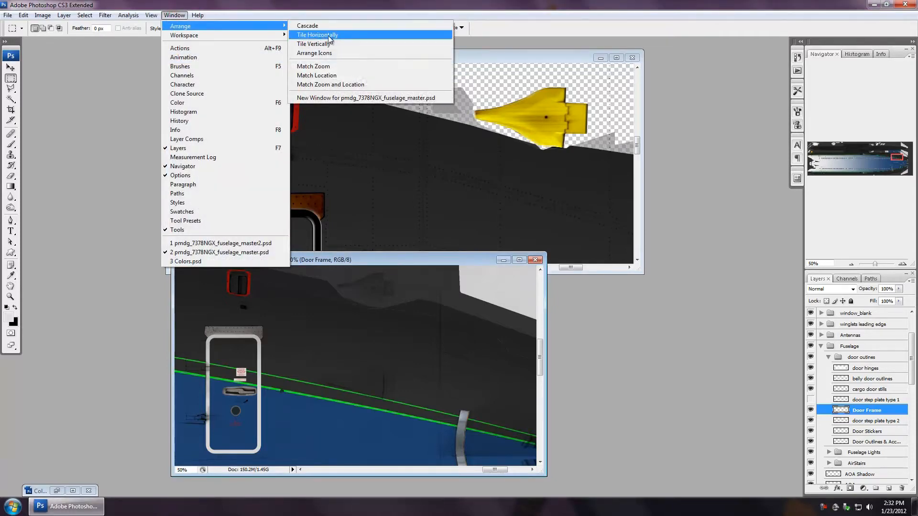
pyautogui.click(328, 35)
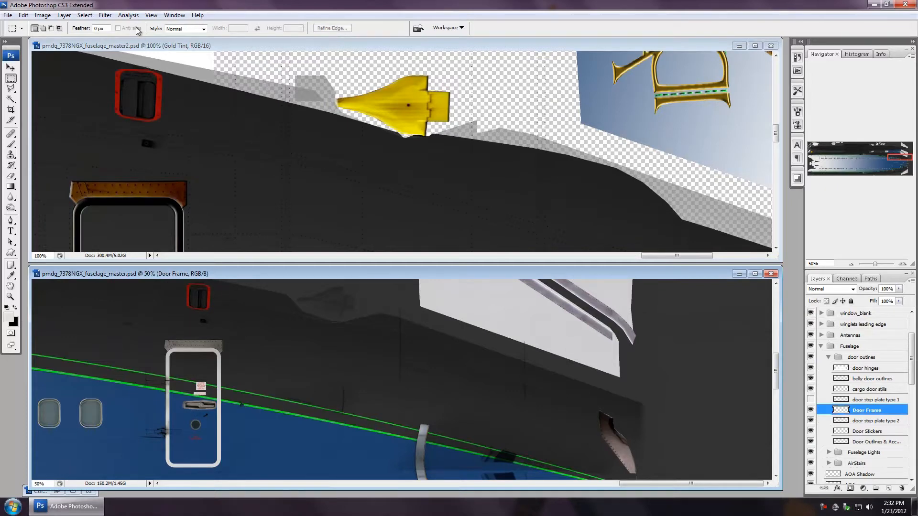
pyautogui.click(174, 16)
pyautogui.moveTo(190, 26)
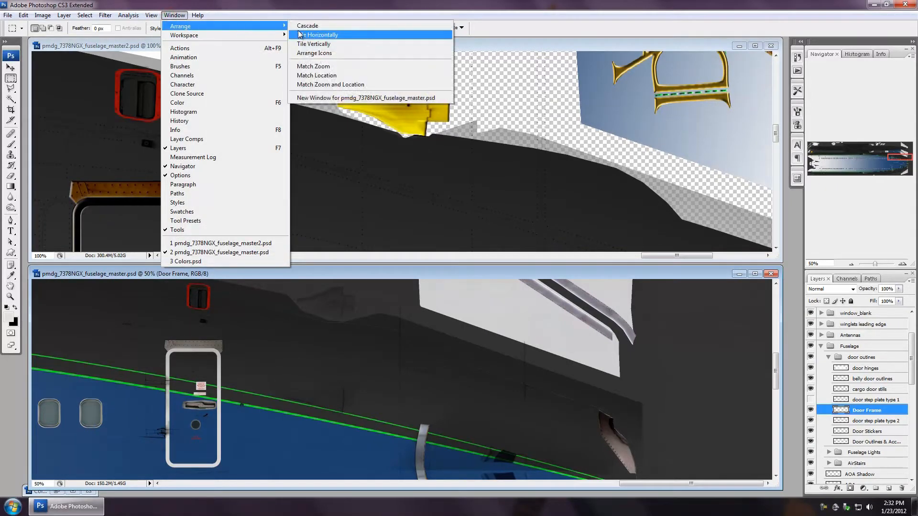
pyautogui.click(340, 64)
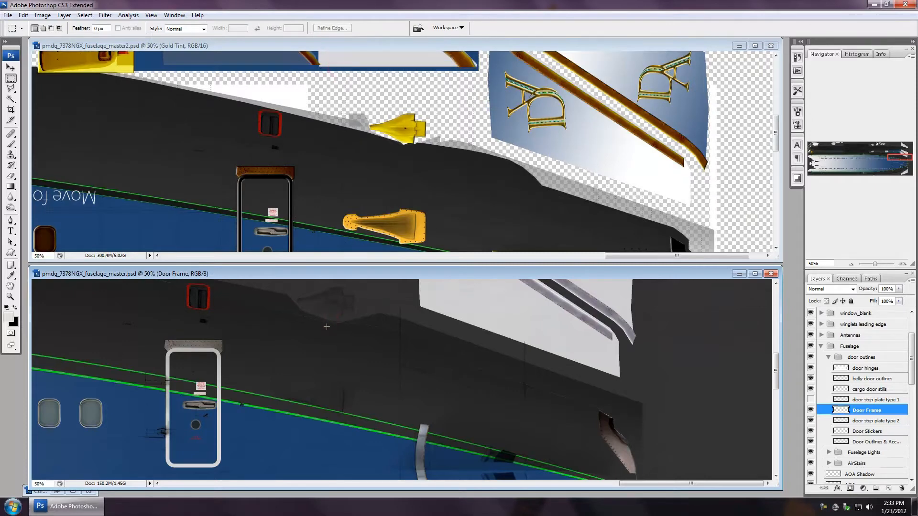
pyautogui.moveTo(350, 345); pyautogui.dragTo(425, 346)
pyautogui.moveTo(367, 348); pyautogui.dragTo(360, 353)
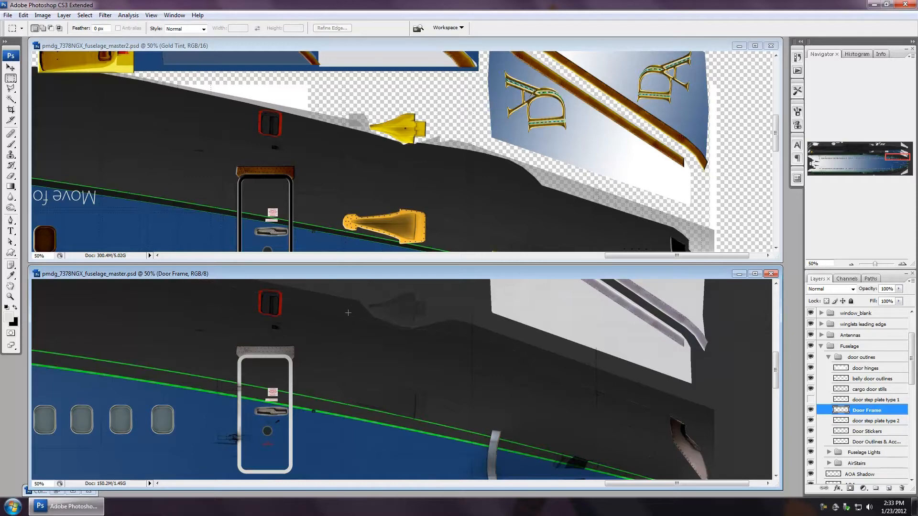
# - Compare the passenger window row and rear door area in the two fuselage documents
pyautogui.click(145, 190)
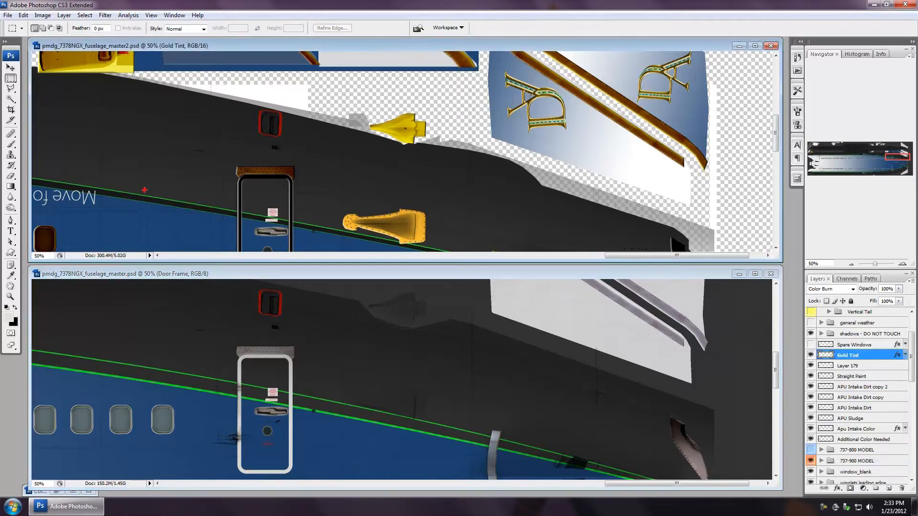
pyautogui.moveTo(99, 202); pyautogui.dragTo(361, 181)
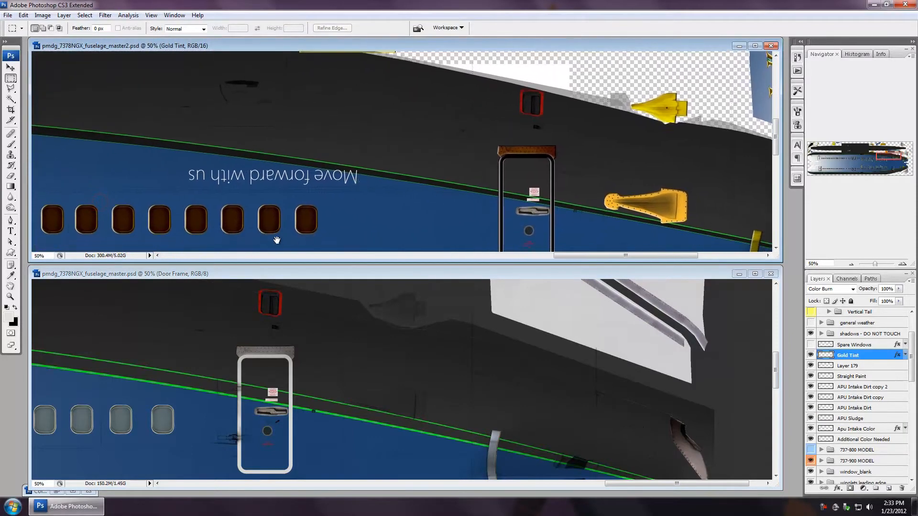
pyautogui.click(181, 358)
pyautogui.moveTo(155, 374); pyautogui.dragTo(431, 353)
pyautogui.moveTo(273, 385); pyautogui.dragTo(349, 322)
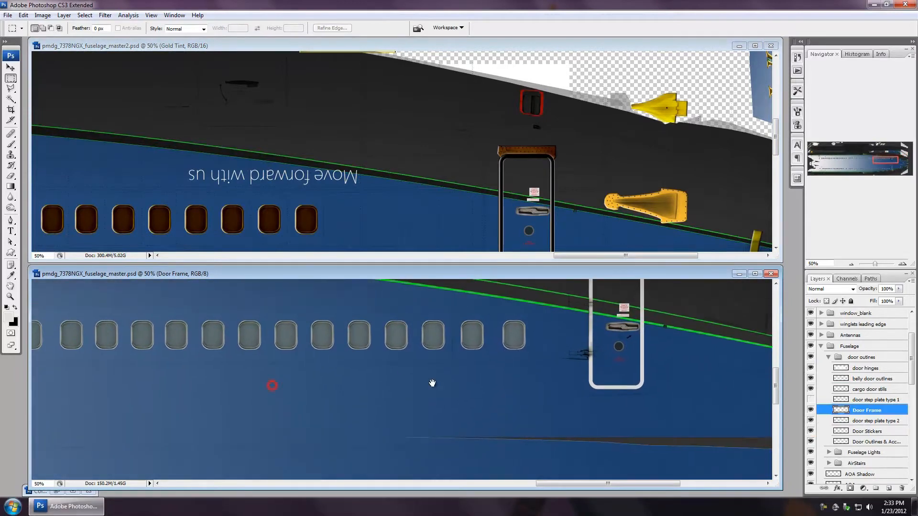
pyautogui.moveTo(451, 383); pyautogui.dragTo(373, 328)
pyautogui.moveTo(469, 365); pyautogui.dragTo(399, 357)
pyautogui.moveTo(588, 368); pyautogui.dragTo(555, 420)
pyautogui.moveTo(536, 373); pyautogui.dragTo(581, 425)
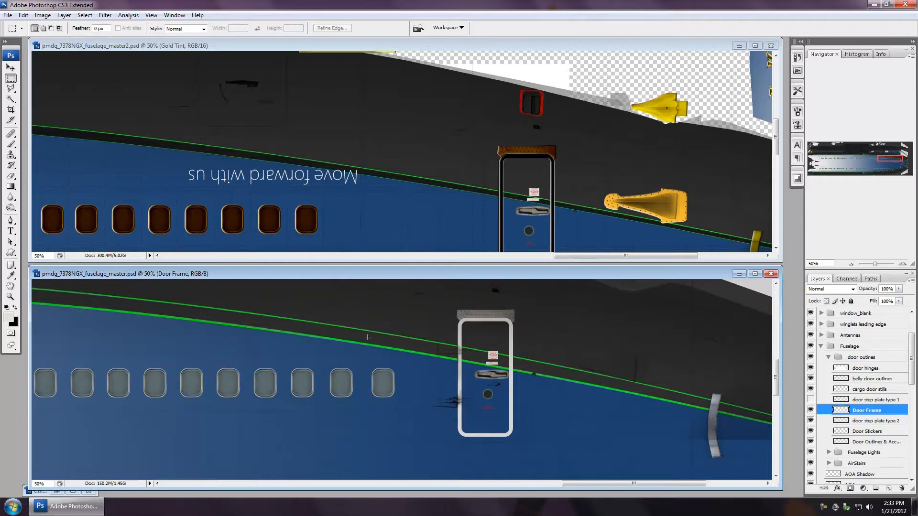
# - Switch pmdg_7378NGX_fuselage_master.psd to full screen mode and hide the Paint Layer group
pyautogui.press('f')
pyautogui.press('f')
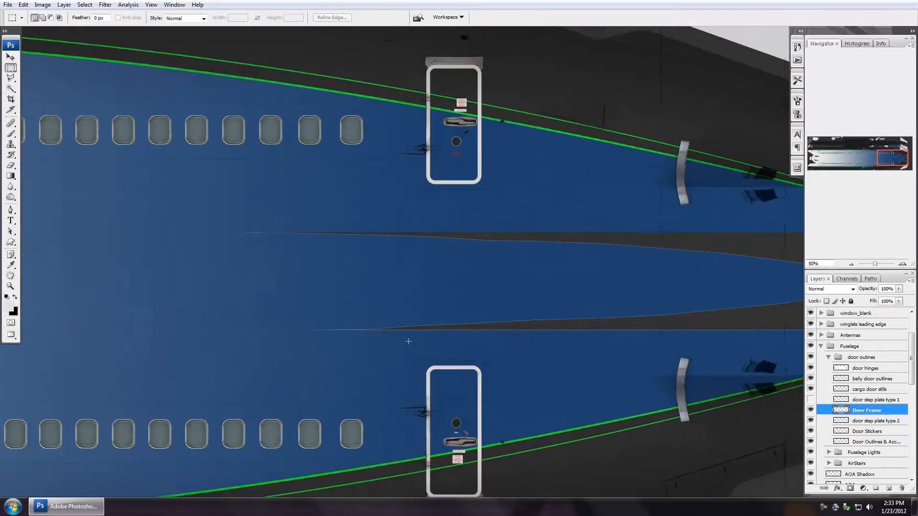
pyautogui.moveTo(352, 261); pyautogui.dragTo(393, 300)
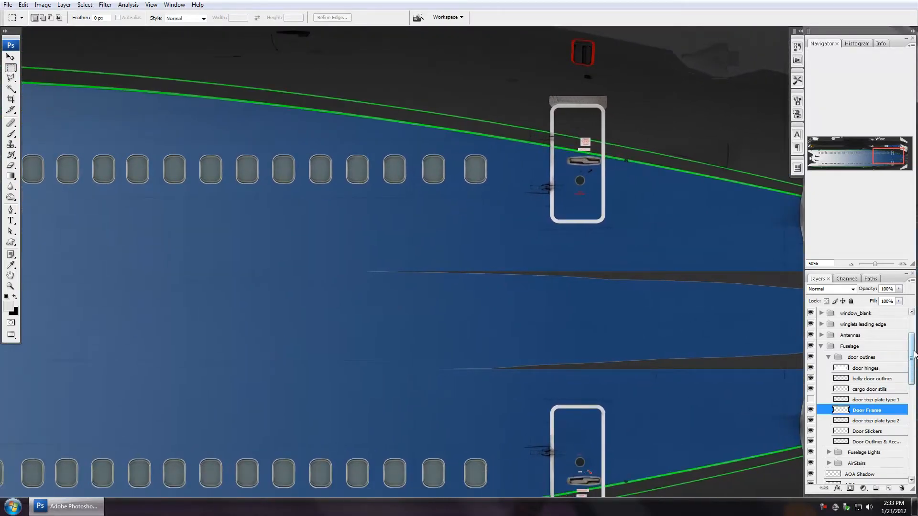
pyautogui.moveTo(914, 354); pyautogui.dragTo(912, 465)
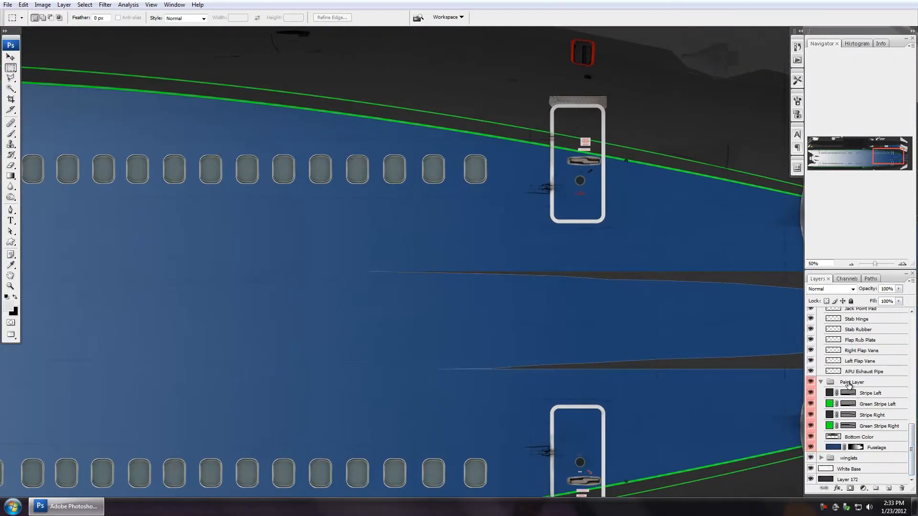
pyautogui.click(848, 384)
pyautogui.click(810, 382)
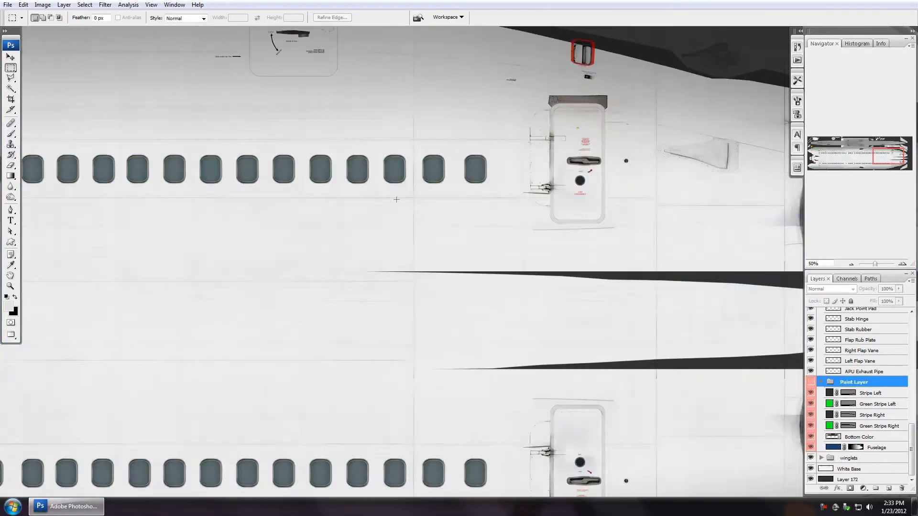
# - Examine the unpainted fuselage around the windows and rear door, and show the Paint Layer group again
pyautogui.moveTo(418, 149); pyautogui.dragTo(380, 344)
pyautogui.moveTo(270, 180); pyautogui.dragTo(487, 274)
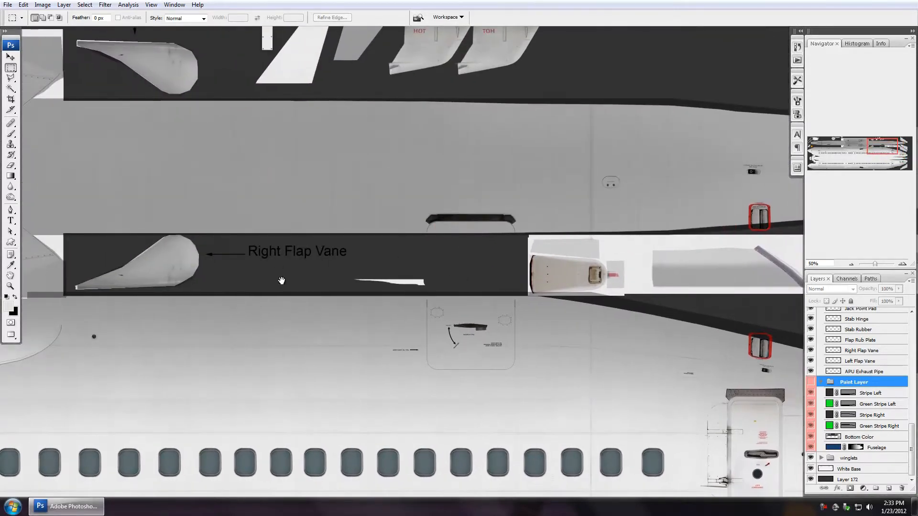
pyautogui.moveTo(351, 392); pyautogui.dragTo(439, 294)
pyautogui.moveTo(457, 400); pyautogui.dragTo(550, 287)
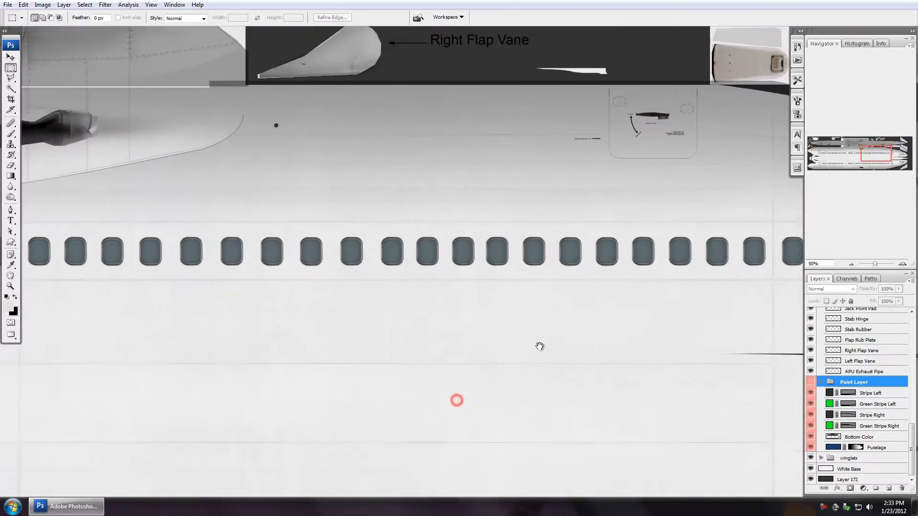
pyautogui.moveTo(593, 329); pyautogui.dragTo(399, 313)
pyautogui.moveTo(558, 314); pyautogui.dragTo(342, 289)
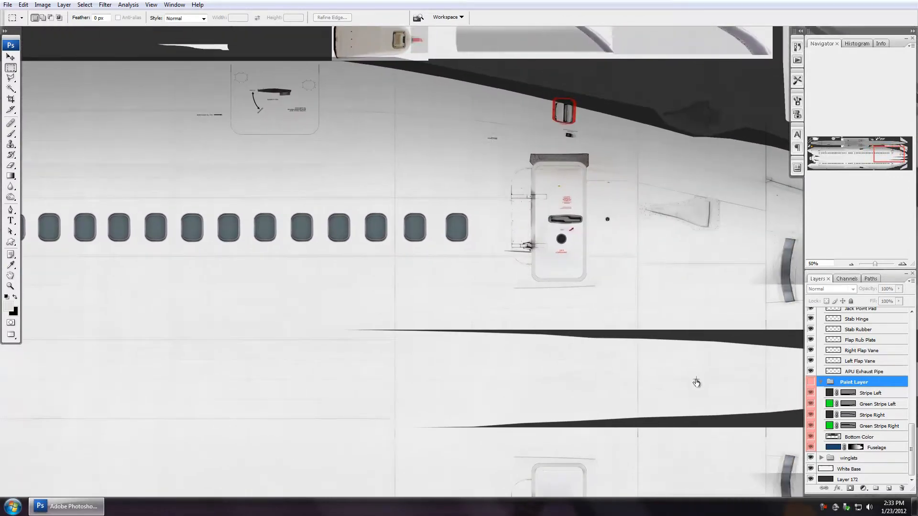
pyautogui.click(810, 382)
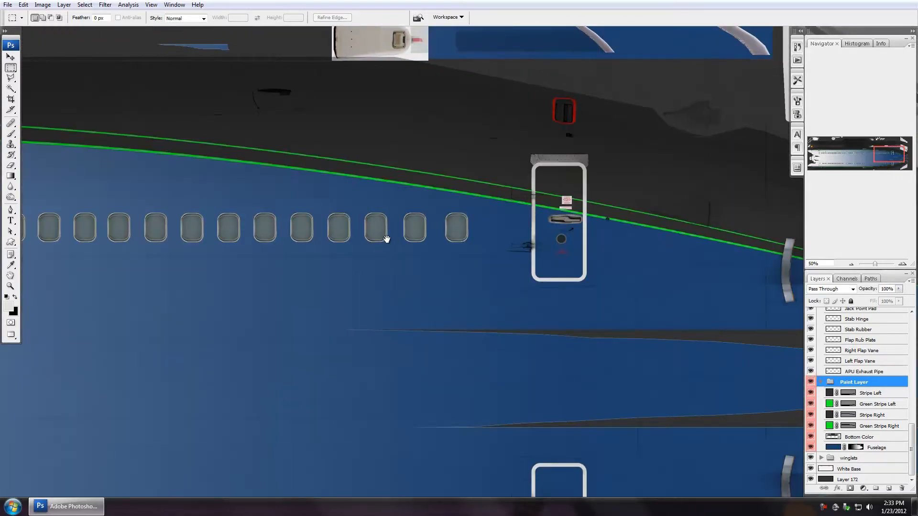
# - Examine the rear passenger windows and their metal frames up close at 300% zoom
pyautogui.moveTo(385, 237); pyautogui.dragTo(520, 311)
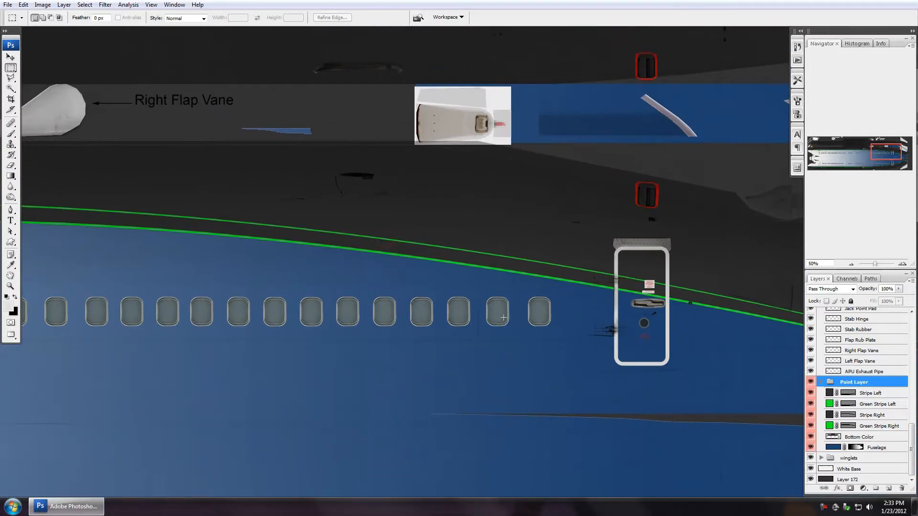
pyautogui.click(485, 309)
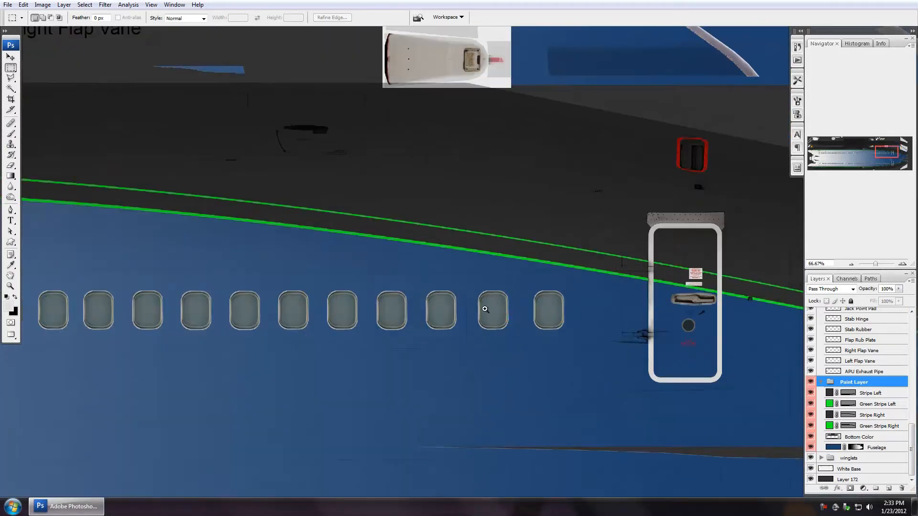
pyautogui.click(492, 330)
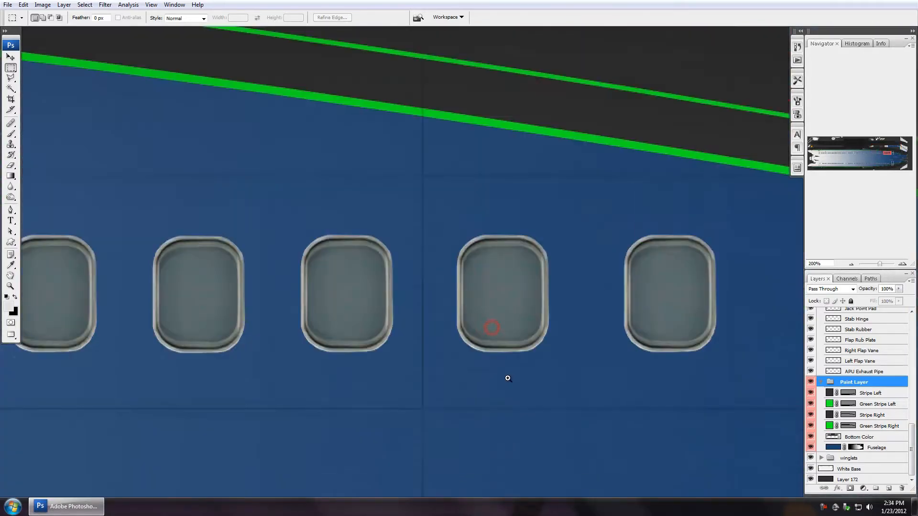
pyautogui.click(457, 330)
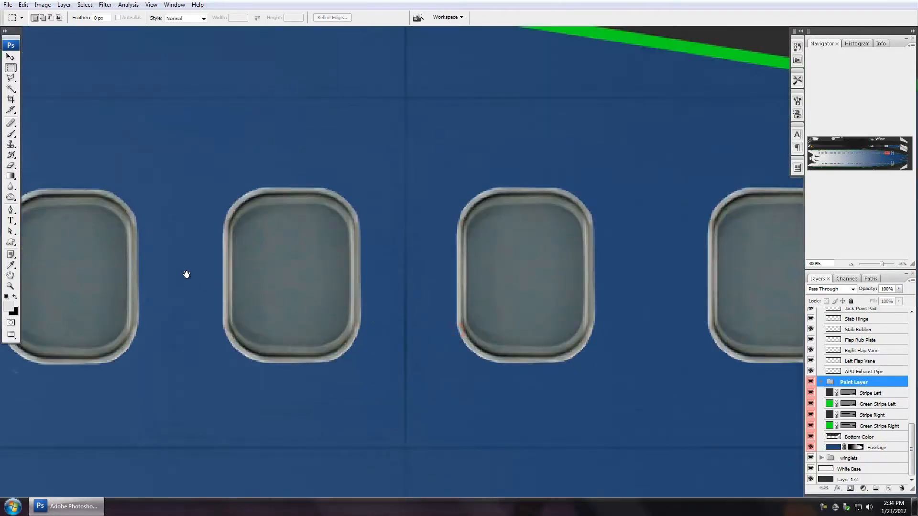
pyautogui.moveTo(186, 274); pyautogui.dragTo(516, 309)
pyautogui.moveTo(349, 303); pyautogui.dragTo(457, 319)
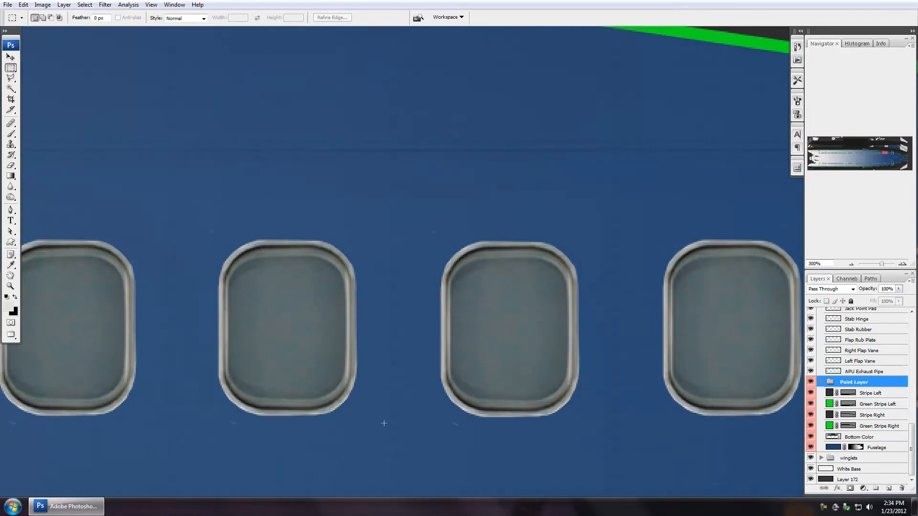
pyautogui.moveTo(151, 402); pyautogui.dragTo(398, 376)
pyautogui.moveTo(280, 390); pyautogui.dragTo(396, 397)
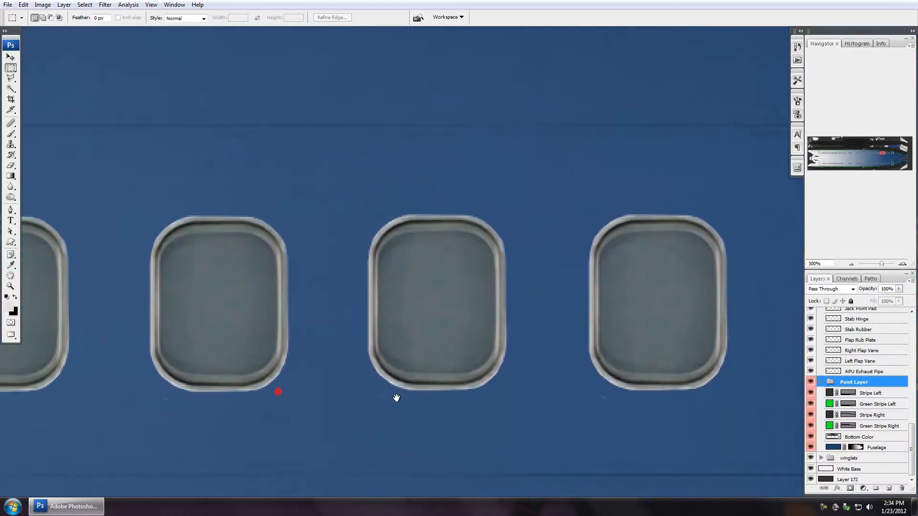
pyautogui.moveTo(154, 297); pyautogui.dragTo(351, 285)
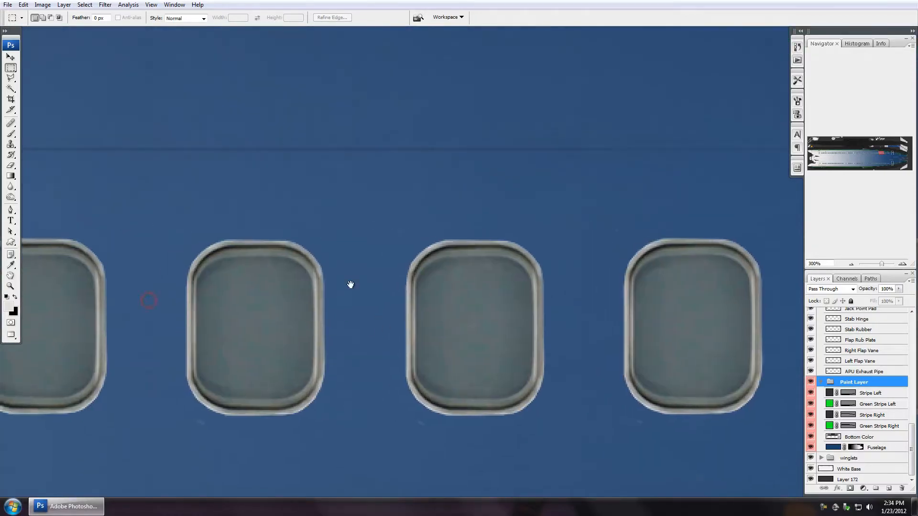
pyautogui.moveTo(171, 320); pyautogui.dragTo(342, 322)
pyautogui.moveTo(496, 311); pyautogui.dragTo(411, 313)
pyautogui.moveTo(492, 314); pyautogui.dragTo(242, 320)
pyautogui.moveTo(572, 334); pyautogui.dragTo(397, 333)
pyautogui.moveTo(558, 339); pyautogui.dragTo(389, 345)
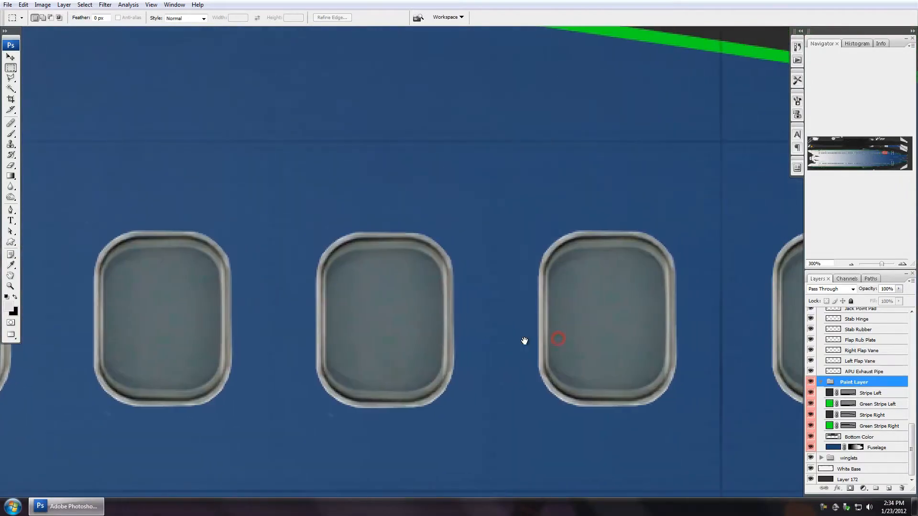
pyautogui.moveTo(478, 344); pyautogui.dragTo(373, 367)
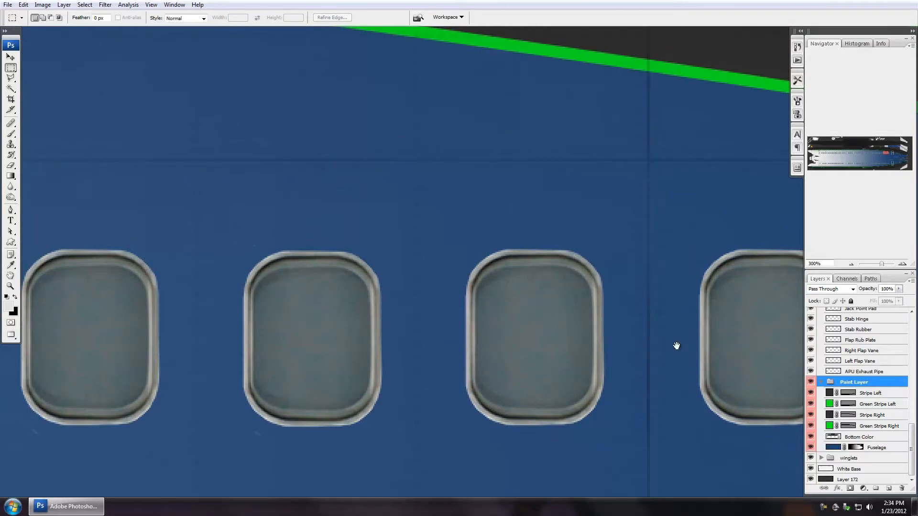
pyautogui.moveTo(676, 345); pyautogui.dragTo(495, 330)
pyautogui.moveTo(585, 341); pyautogui.dragTo(541, 345)
pyautogui.moveTo(344, 331); pyautogui.dragTo(611, 348)
pyautogui.moveTo(320, 349); pyautogui.dragTo(385, 344)
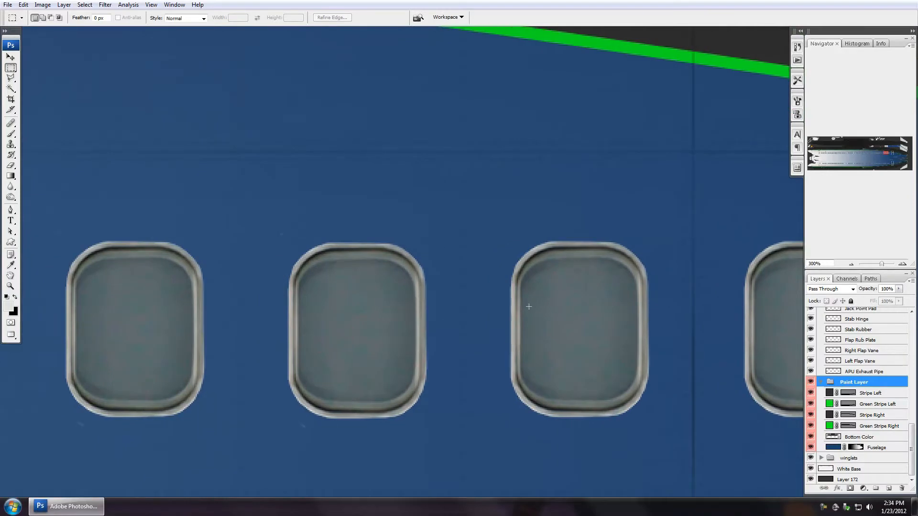
# - Collapse the door outines group and expand the 737-900 MODEL group and its 739 window line subgroup
pyautogui.moveTo(913, 442); pyautogui.dragTo(912, 348)
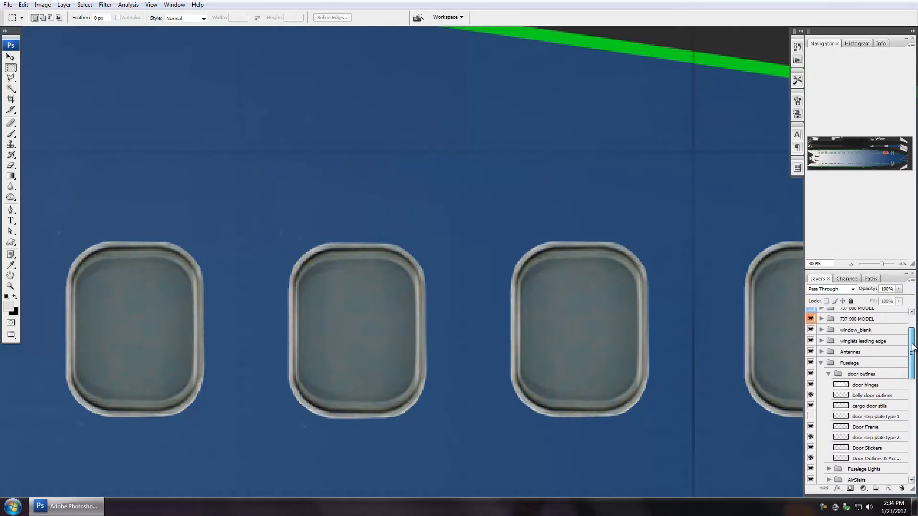
pyautogui.click(829, 375)
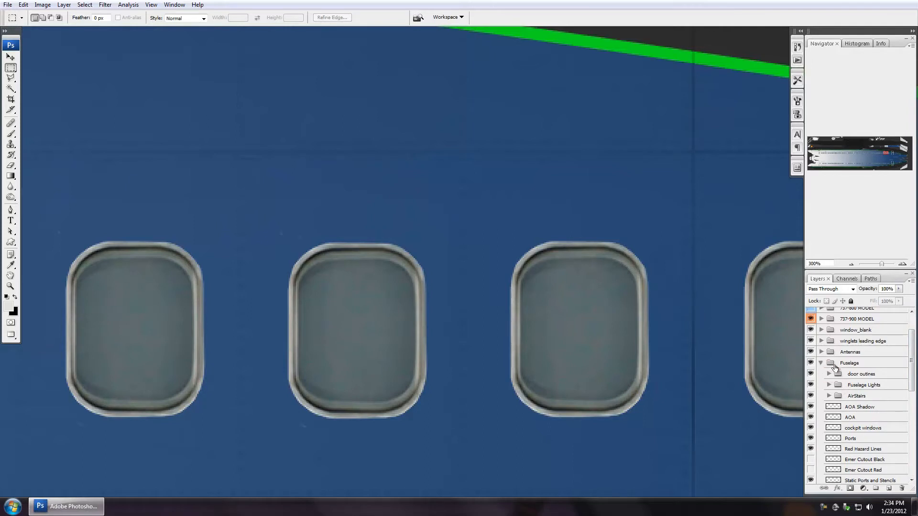
pyautogui.click(821, 318)
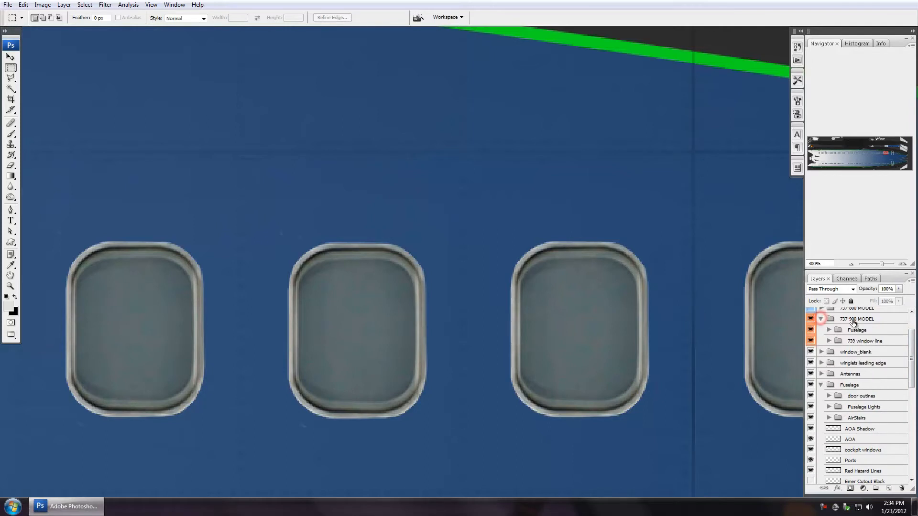
pyautogui.click(828, 341)
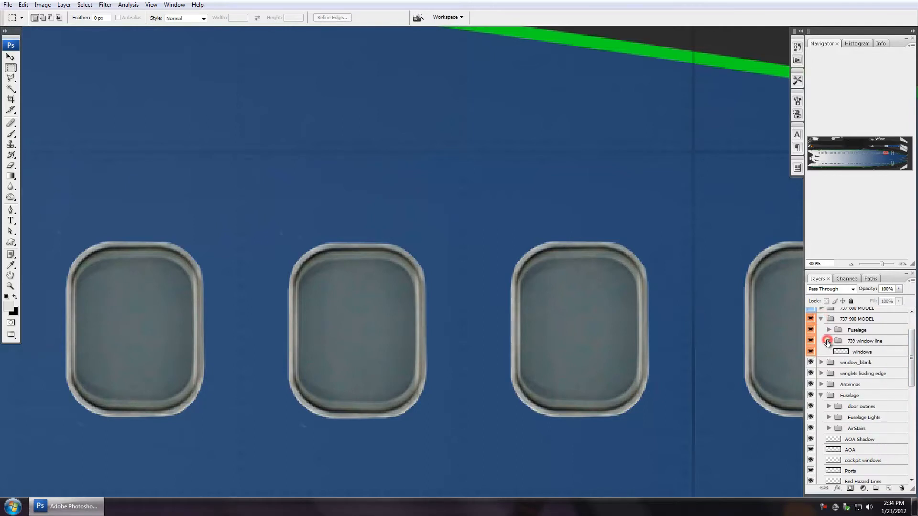
# - Check what the windows layer in 739 window line contains by toggling its visibility, and select that layer
pyautogui.click(810, 352)
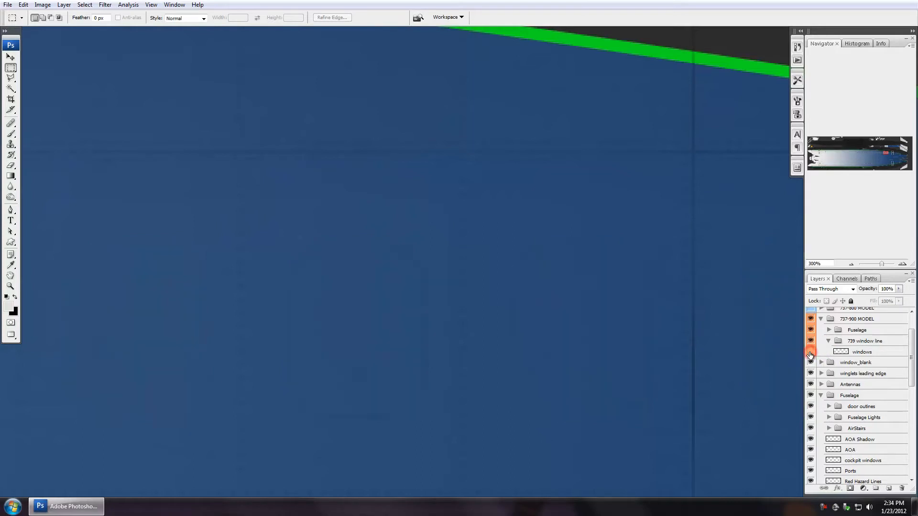
pyautogui.click(810, 352)
pyautogui.click(809, 352)
pyautogui.click(810, 352)
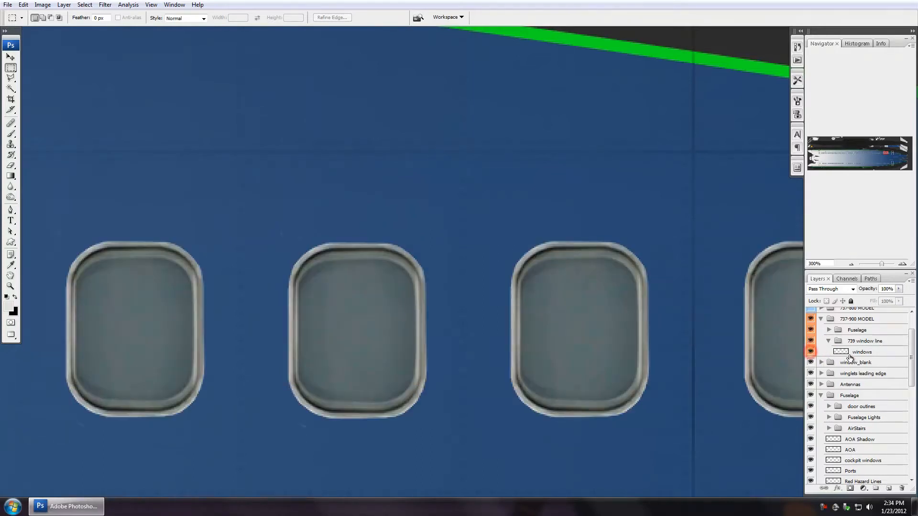
pyautogui.click(857, 352)
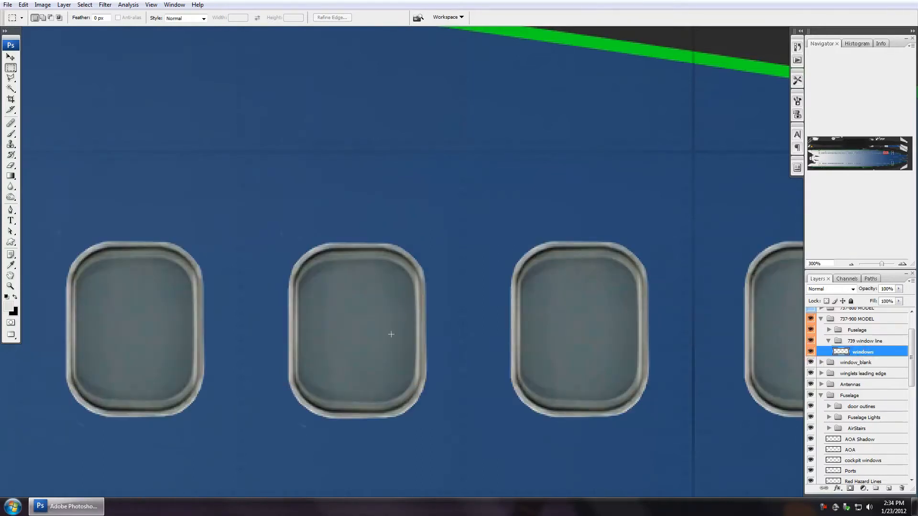
# - Erase the stray specks around the first rear windows on the windows layer with a 15 px Eraser at 100% hardness
pyautogui.press('e')
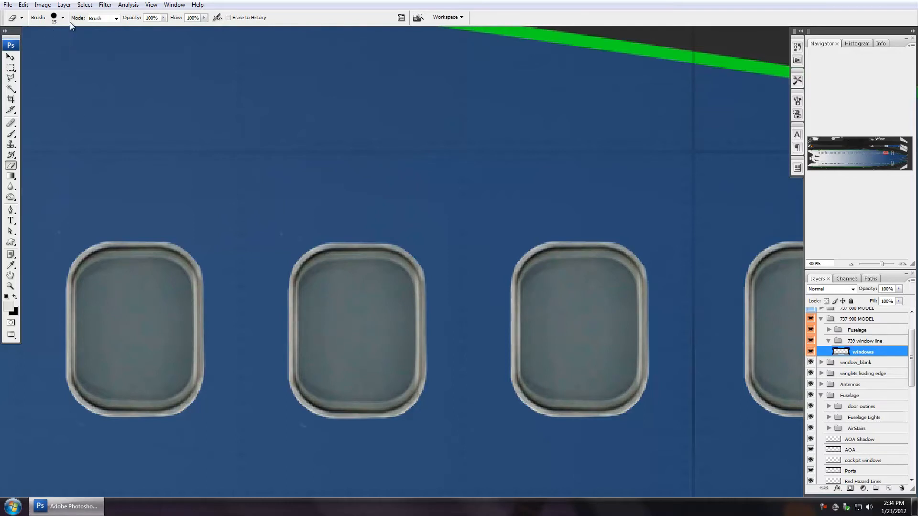
pyautogui.click(62, 18)
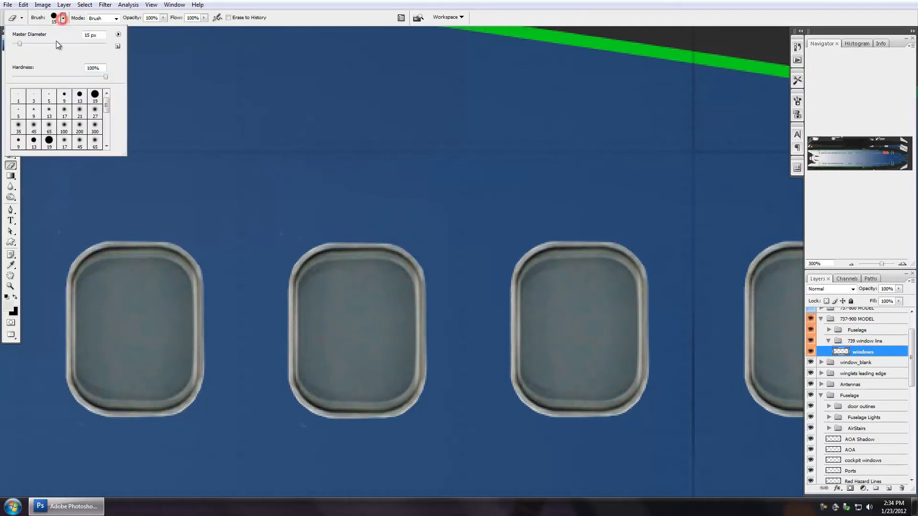
pyautogui.click(105, 76)
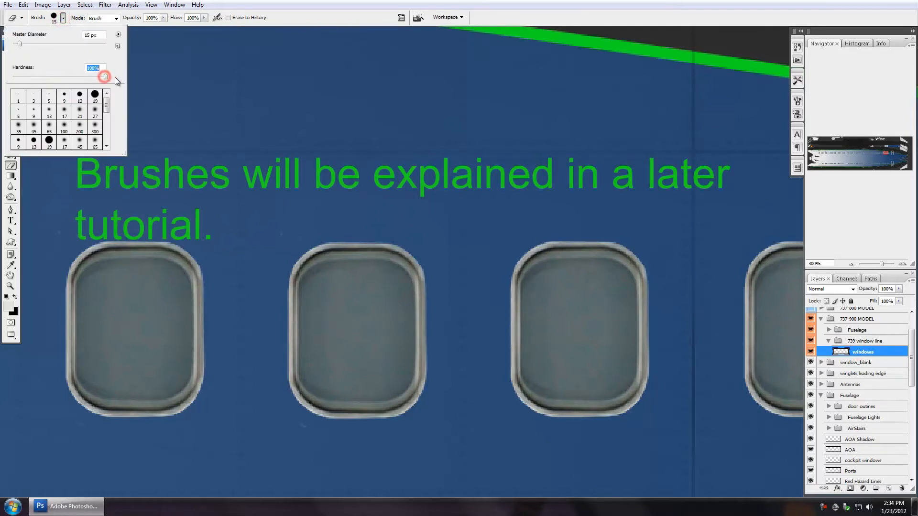
pyautogui.click(211, 3)
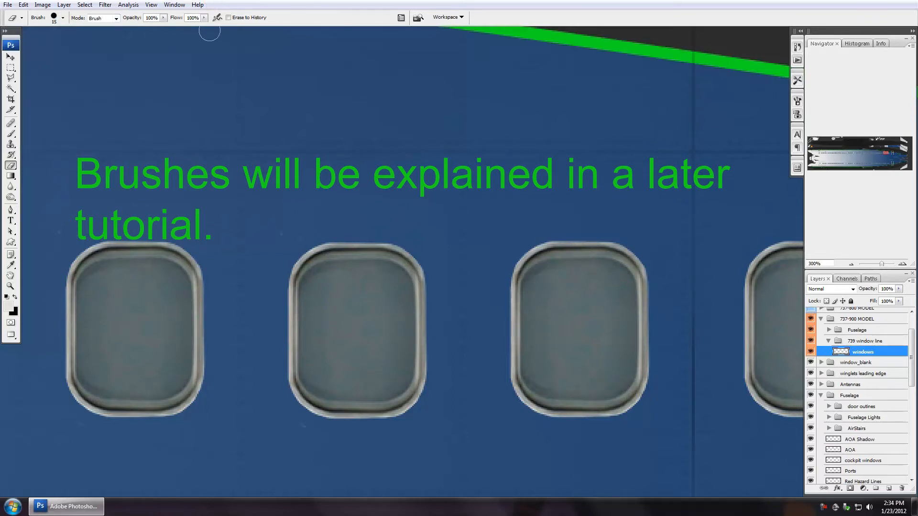
pyautogui.click(321, 224)
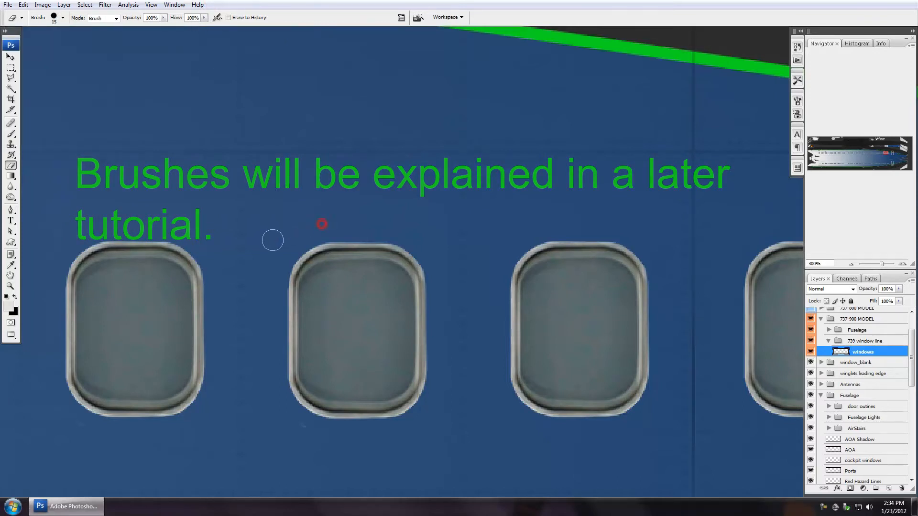
pyautogui.click(311, 427)
pyautogui.click(218, 370)
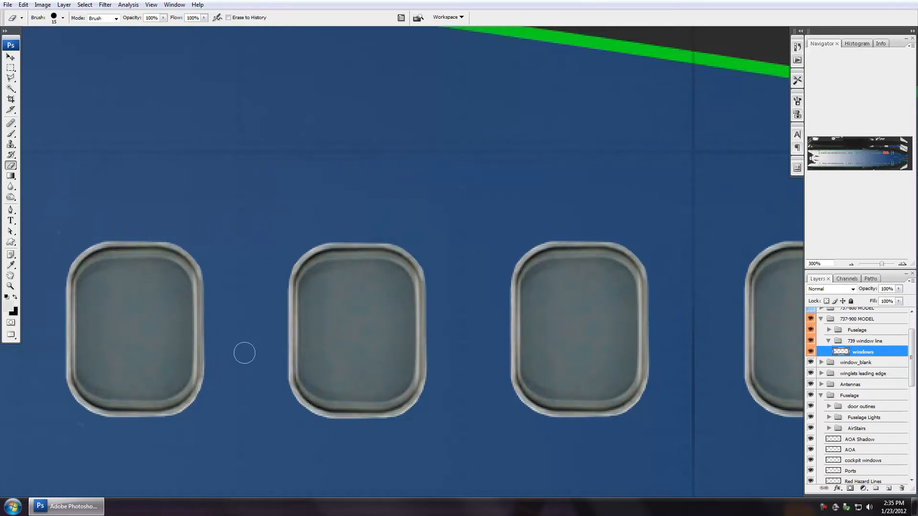
# - Erase the stray specks around the windows along the rear part of the upper window row, working forward
pyautogui.moveTo(598, 342); pyautogui.dragTo(365, 346)
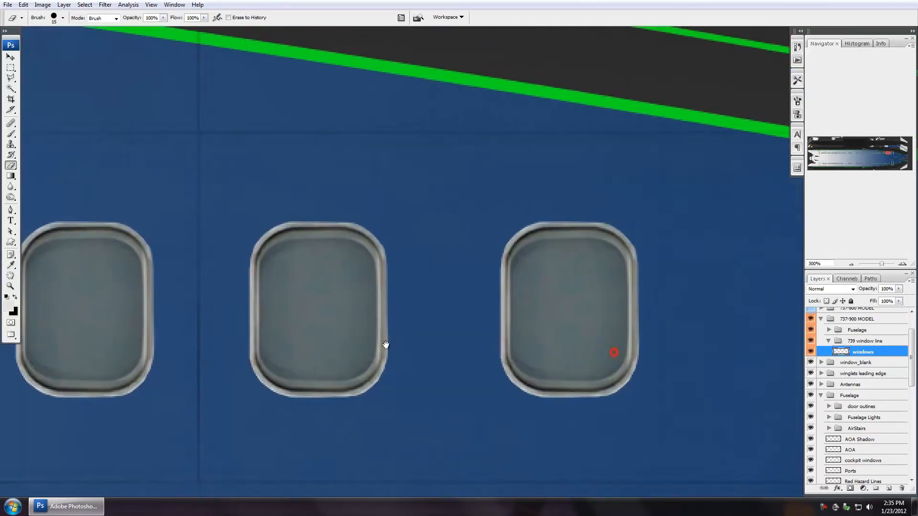
pyautogui.moveTo(320, 309); pyautogui.dragTo(560, 312)
pyautogui.moveTo(290, 308); pyautogui.dragTo(494, 316)
pyautogui.moveTo(162, 311); pyautogui.dragTo(413, 307)
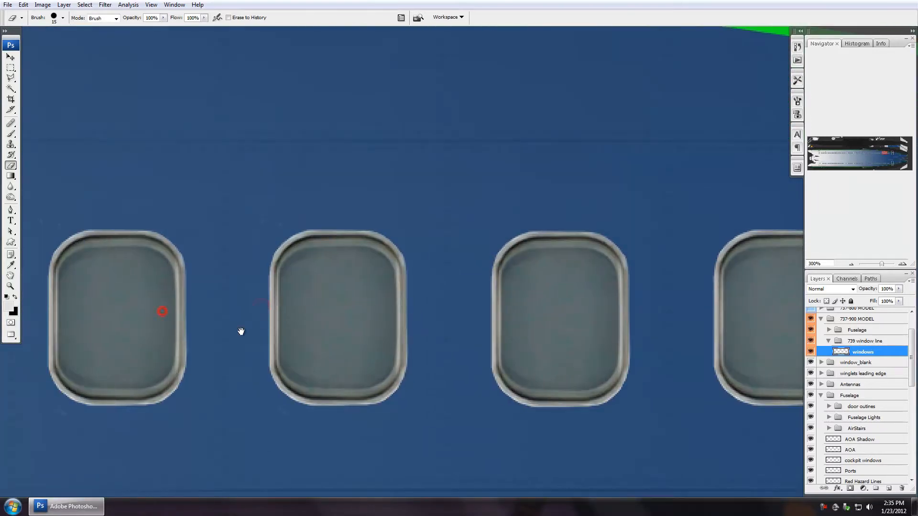
pyautogui.moveTo(238, 333); pyautogui.dragTo(364, 329)
pyautogui.click(432, 213)
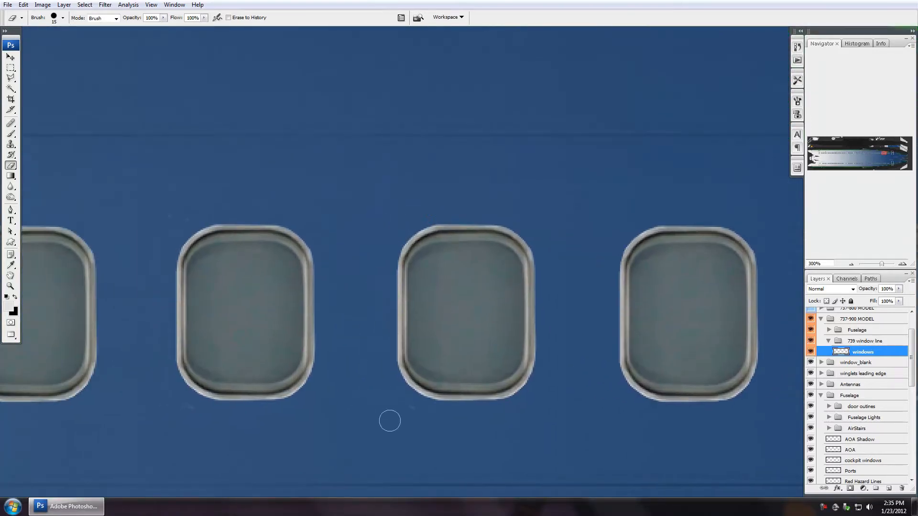
pyautogui.click(420, 418)
pyautogui.moveTo(199, 416); pyautogui.dragTo(338, 404)
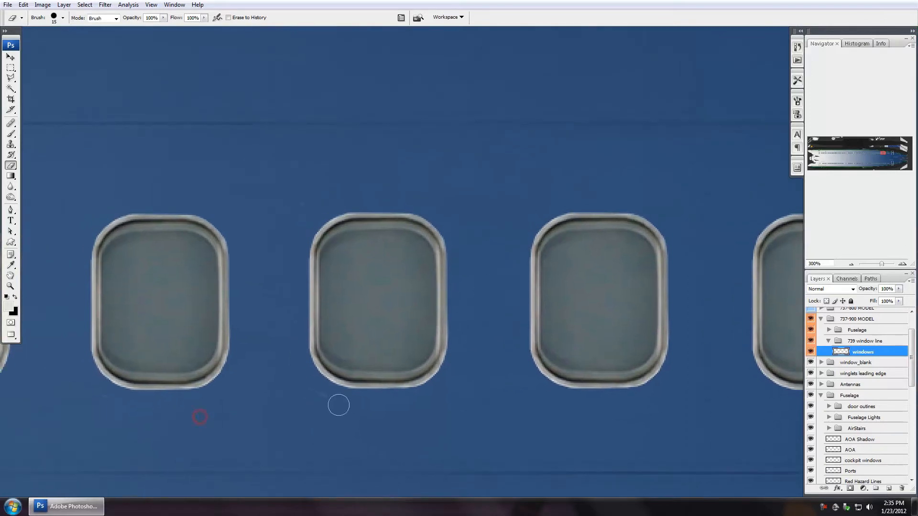
pyautogui.click(329, 403)
pyautogui.moveTo(295, 203)
pyautogui.mouseDown()
pyautogui.moveTo(330, 207)
pyautogui.moveTo(339, 197)
pyautogui.mouseUp()
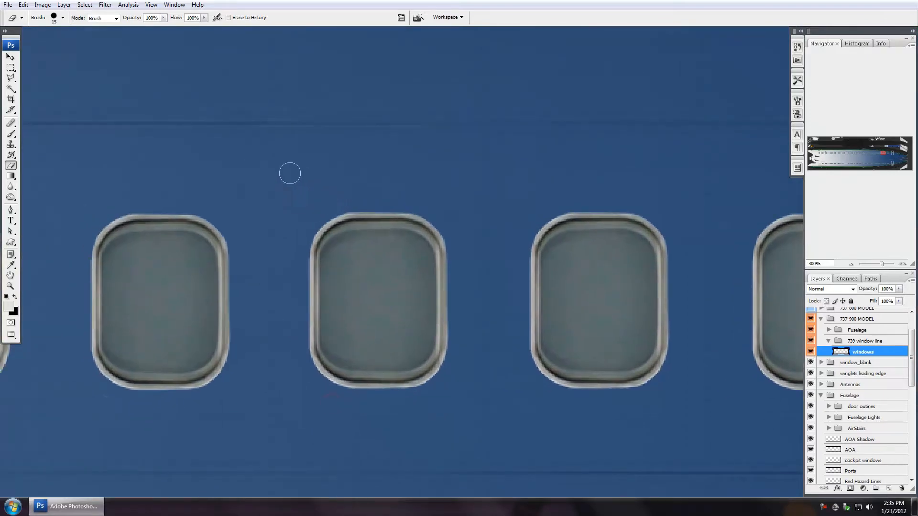
pyautogui.moveTo(239, 388)
pyautogui.mouseDown()
pyautogui.moveTo(460, 385)
pyautogui.moveTo(473, 359)
pyautogui.mouseUp()
pyautogui.click(352, 392)
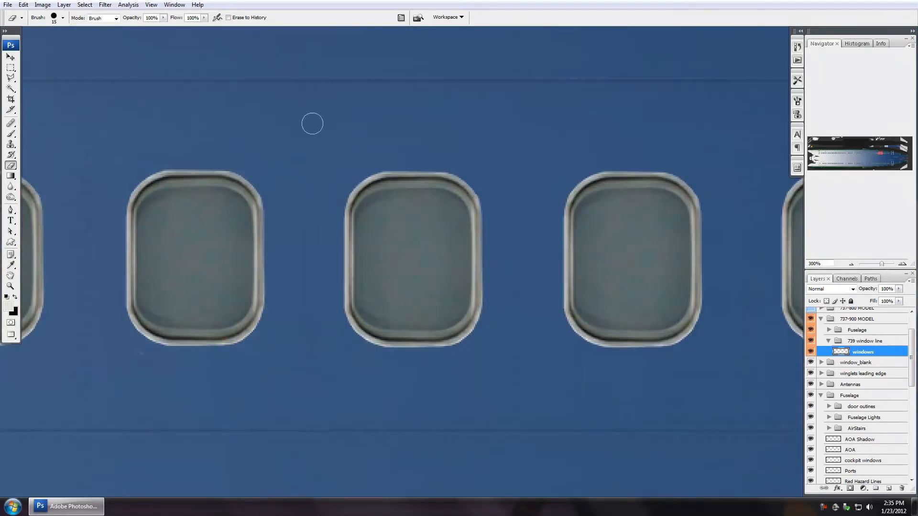
pyautogui.moveTo(94, 210); pyautogui.dragTo(380, 228)
pyautogui.click(449, 177)
pyautogui.moveTo(199, 374); pyautogui.dragTo(413, 375)
pyautogui.click(236, 179)
pyautogui.moveTo(139, 311); pyautogui.dragTo(556, 324)
pyautogui.click(414, 375)
pyautogui.moveTo(199, 378); pyautogui.dragTo(339, 433)
pyautogui.click(178, 152)
pyautogui.moveTo(233, 313); pyautogui.dragTo(519, 318)
pyautogui.click(387, 406)
pyautogui.moveTo(68, 360); pyautogui.dragTo(324, 368)
pyautogui.moveTo(191, 373); pyautogui.dragTo(599, 315)
pyautogui.click(369, 166)
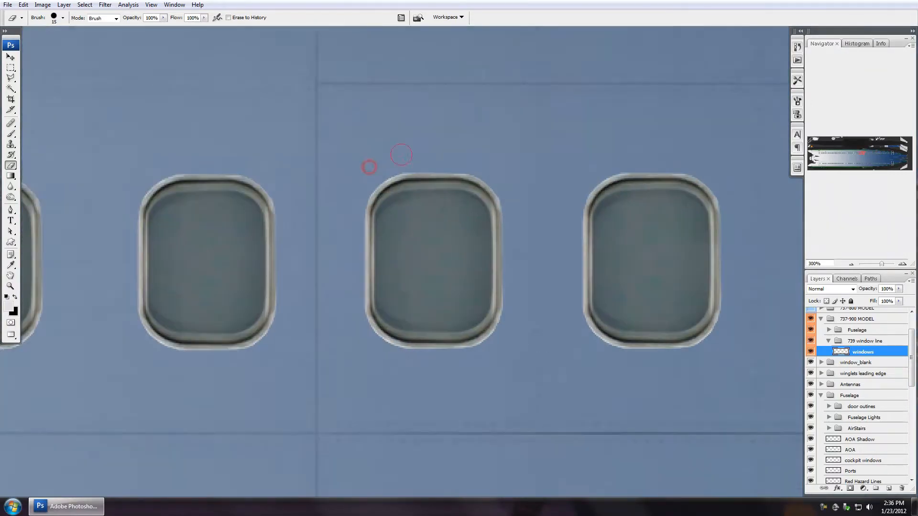
# - Continue erasing stray specks around the upper row's windows, through the outlined exit and the lighter fuselage section ahead of it
pyautogui.moveTo(167, 325); pyautogui.dragTo(650, 386)
pyautogui.click(409, 420)
pyautogui.moveTo(230, 359); pyautogui.dragTo(521, 350)
pyautogui.moveTo(245, 335); pyautogui.dragTo(497, 353)
pyautogui.moveTo(191, 253); pyautogui.dragTo(352, 191)
pyautogui.moveTo(157, 334); pyautogui.dragTo(594, 254)
pyautogui.moveTo(192, 271); pyautogui.dragTo(459, 359)
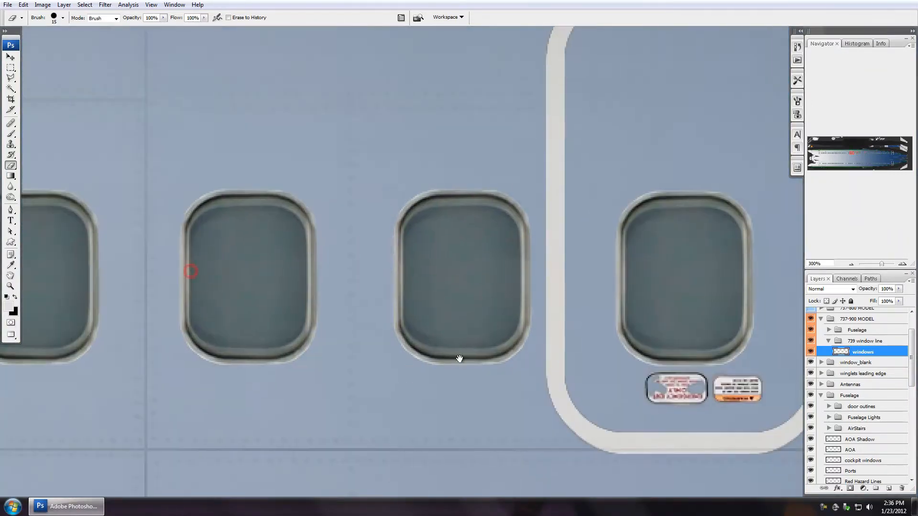
pyautogui.moveTo(228, 325); pyautogui.dragTo(402, 341)
pyautogui.click(336, 196)
pyautogui.moveTo(225, 344); pyautogui.dragTo(536, 349)
pyautogui.click(374, 418)
pyautogui.moveTo(168, 335); pyautogui.dragTo(464, 324)
pyautogui.moveTo(174, 320); pyautogui.dragTo(414, 286)
pyautogui.click(394, 179)
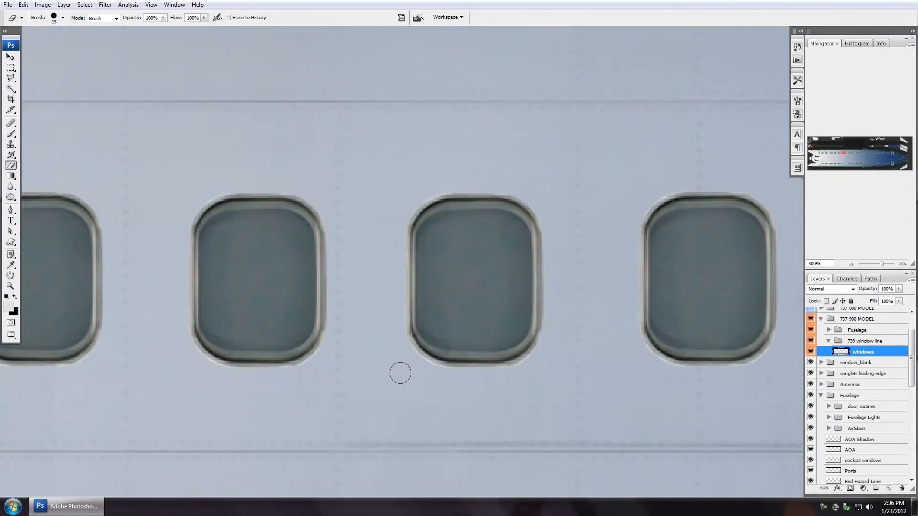
# - Add a new layer directly above the window_blank group and fill it with black as a contrasting backdrop
pyautogui.click(866, 363)
pyautogui.click(889, 488)
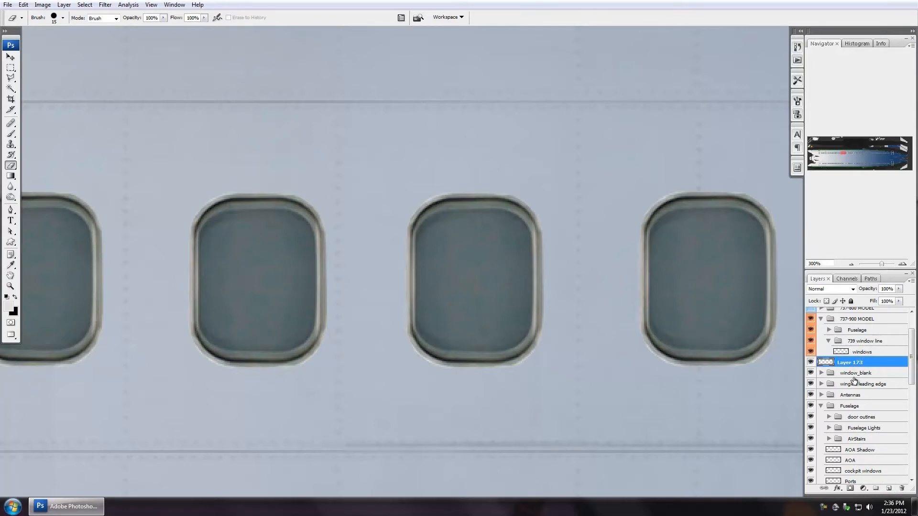
pyautogui.hotkey('ctrl', 'BackSpace')
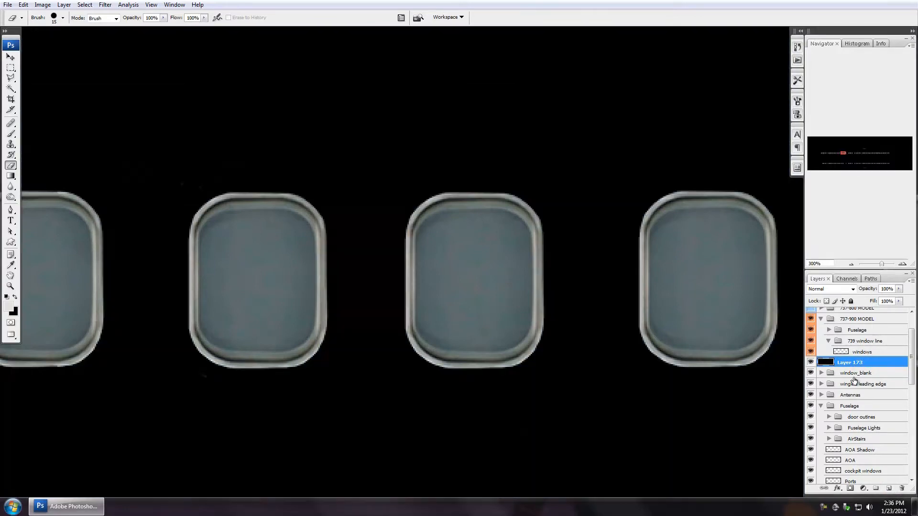
pyautogui.moveTo(125, 336); pyautogui.dragTo(367, 344)
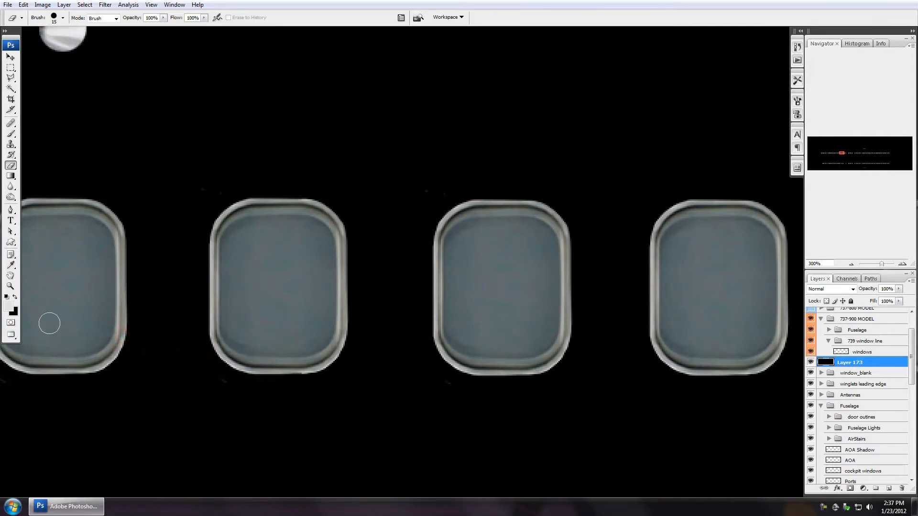
# - Set the foreground colour to a violet-blue and refill the new backdrop layer with it
pyautogui.click(8, 306)
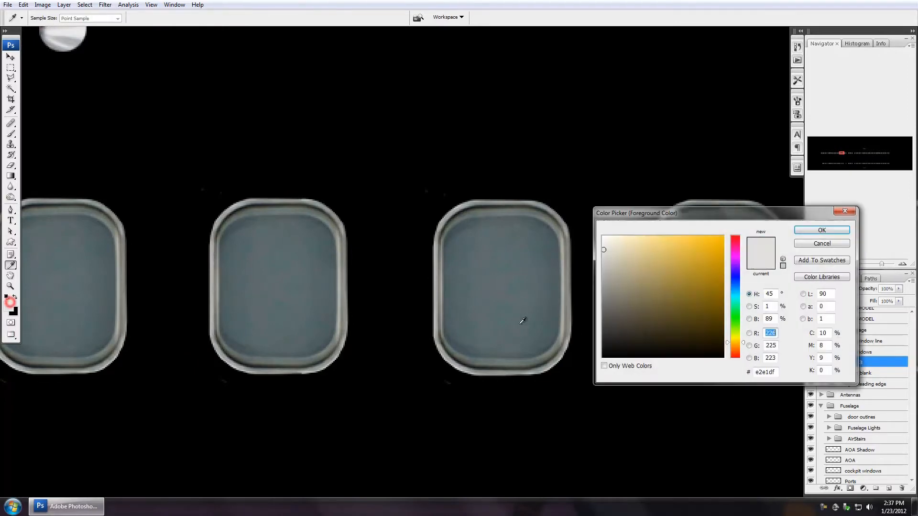
pyautogui.click(737, 275)
pyautogui.moveTo(661, 272); pyautogui.dragTo(674, 276)
pyautogui.click(821, 231)
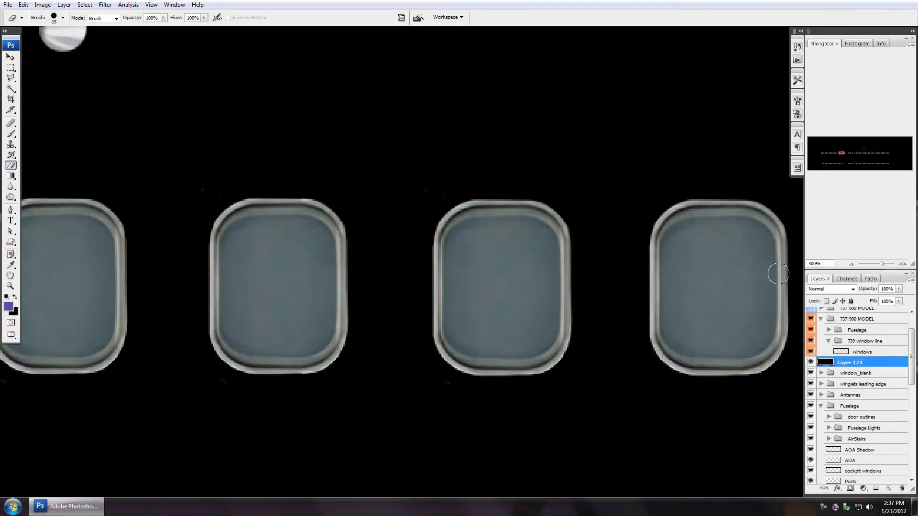
pyautogui.hotkey('alt', 'BackSpace')
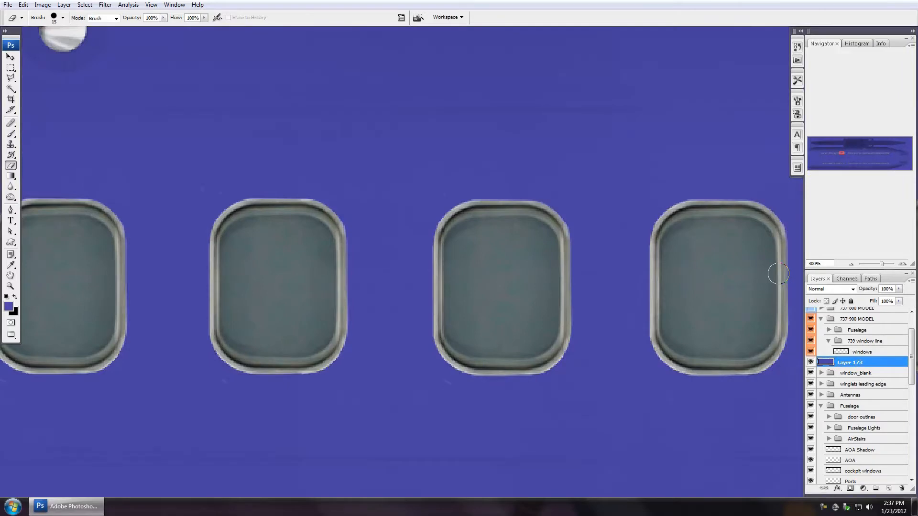
# - Select the windows layer and erase the stray specks around the windows in the front part of the upper row
pyautogui.click(873, 353)
pyautogui.moveTo(181, 254); pyautogui.dragTo(415, 269)
pyautogui.moveTo(216, 204); pyautogui.dragTo(521, 201)
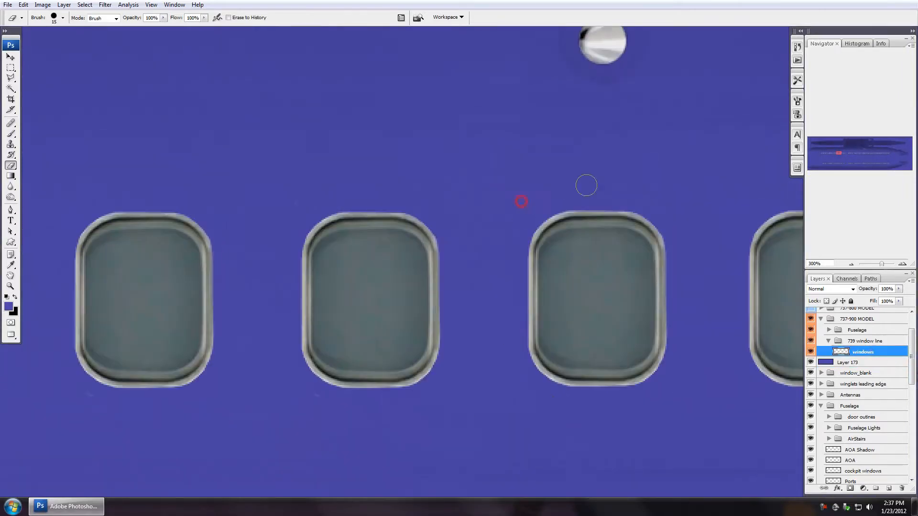
pyautogui.moveTo(98, 398); pyautogui.dragTo(488, 377)
pyautogui.moveTo(71, 381); pyautogui.dragTo(504, 380)
pyautogui.moveTo(198, 383); pyautogui.dragTo(389, 388)
pyautogui.moveTo(143, 167); pyautogui.dragTo(426, 188)
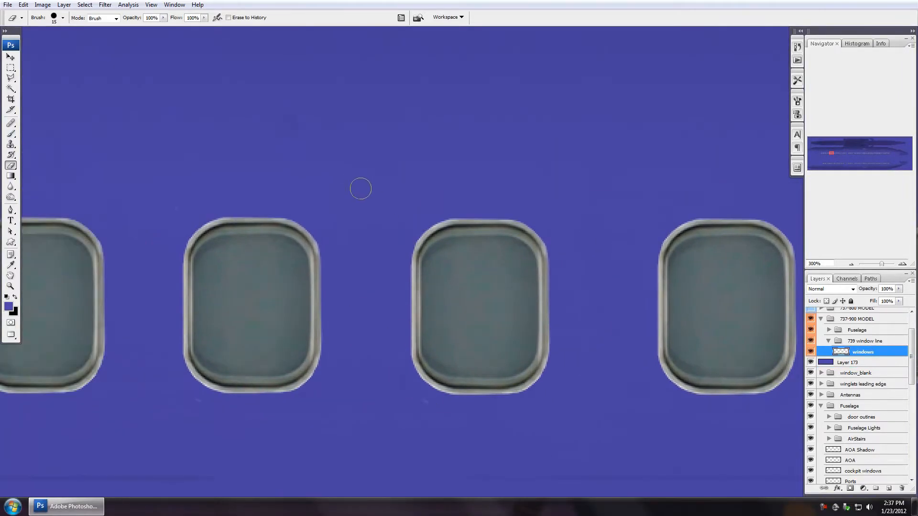
pyautogui.moveTo(240, 414); pyautogui.dragTo(423, 426)
pyautogui.moveTo(156, 411); pyautogui.dragTo(381, 403)
pyautogui.moveTo(236, 416); pyautogui.dragTo(436, 411)
pyautogui.moveTo(188, 407); pyautogui.dragTo(397, 400)
pyautogui.moveTo(157, 402); pyautogui.dragTo(348, 388)
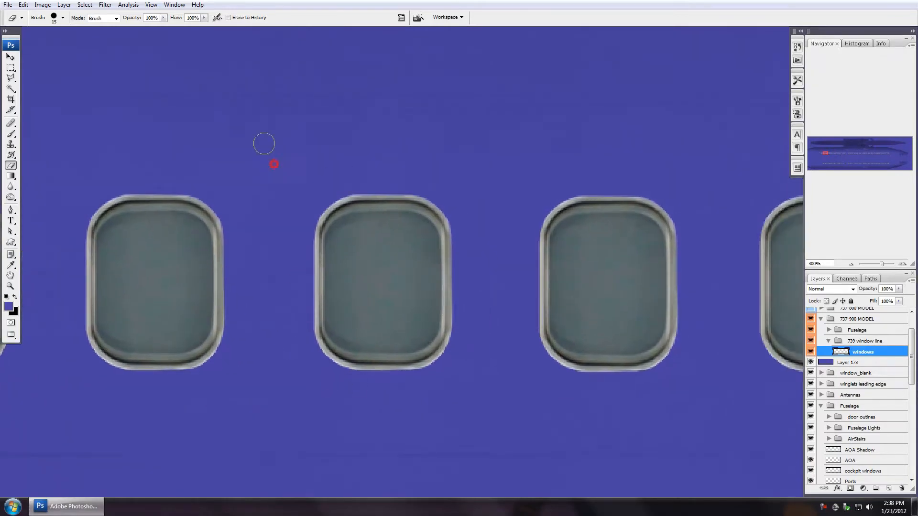
pyautogui.moveTo(150, 359); pyautogui.dragTo(371, 316)
# - Erase the stray specks above and below the windows in the front part of the lower window row
pyautogui.moveTo(411, 420); pyautogui.dragTo(430, 119)
pyautogui.click(492, 361)
pyautogui.click(730, 161)
pyautogui.click(300, 157)
pyautogui.moveTo(611, 268); pyautogui.dragTo(218, 242)
pyautogui.click(319, 335)
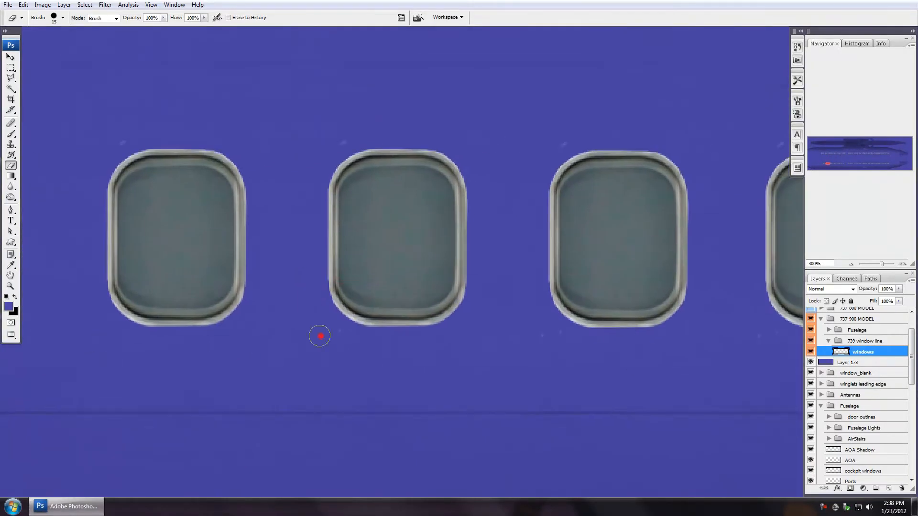
pyautogui.moveTo(741, 171)
pyautogui.mouseDown()
pyautogui.moveTo(711, 187)
pyautogui.moveTo(706, 243)
pyautogui.mouseUp()
pyautogui.click(451, 275)
pyautogui.moveTo(708, 335); pyautogui.dragTo(337, 363)
pyautogui.click(599, 243)
pyautogui.moveTo(717, 373); pyautogui.dragTo(269, 341)
pyautogui.click(655, 417)
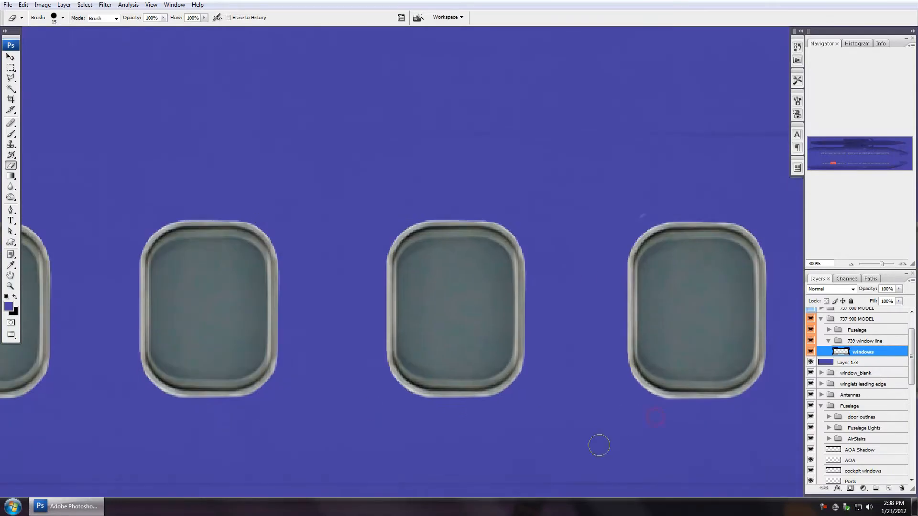
pyautogui.moveTo(741, 426); pyautogui.dragTo(289, 420)
pyautogui.click(434, 209)
pyautogui.moveTo(786, 423)
pyautogui.mouseDown()
pyautogui.moveTo(306, 422)
pyautogui.moveTo(253, 440)
pyautogui.mouseUp()
pyautogui.click(529, 230)
pyautogui.moveTo(621, 431); pyautogui.dragTo(271, 410)
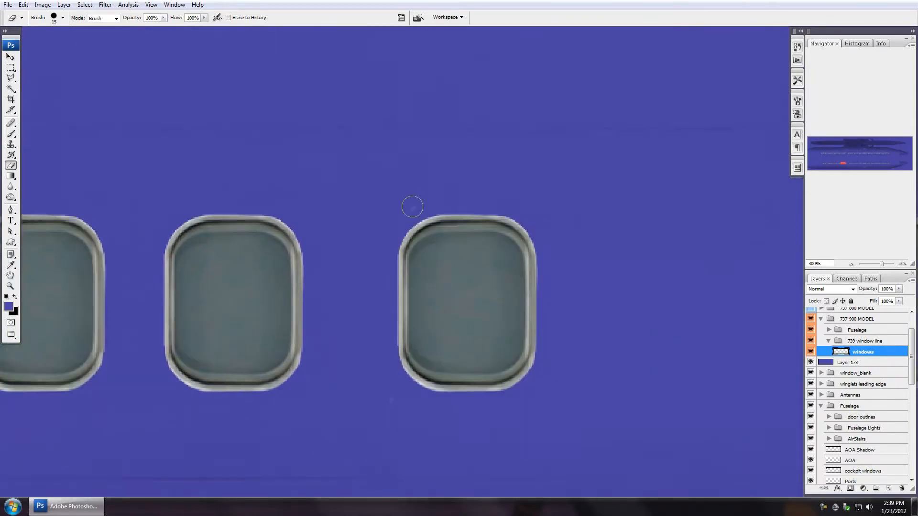
pyautogui.click(412, 207)
# - Erase the stray specks around the windows in the middle section of the lower row
pyautogui.moveTo(760, 411); pyautogui.dragTo(217, 398)
pyautogui.click(386, 193)
pyautogui.click(346, 181)
pyautogui.click(549, 185)
pyautogui.moveTo(512, 369); pyautogui.dragTo(182, 402)
pyautogui.moveTo(727, 424); pyautogui.dragTo(261, 418)
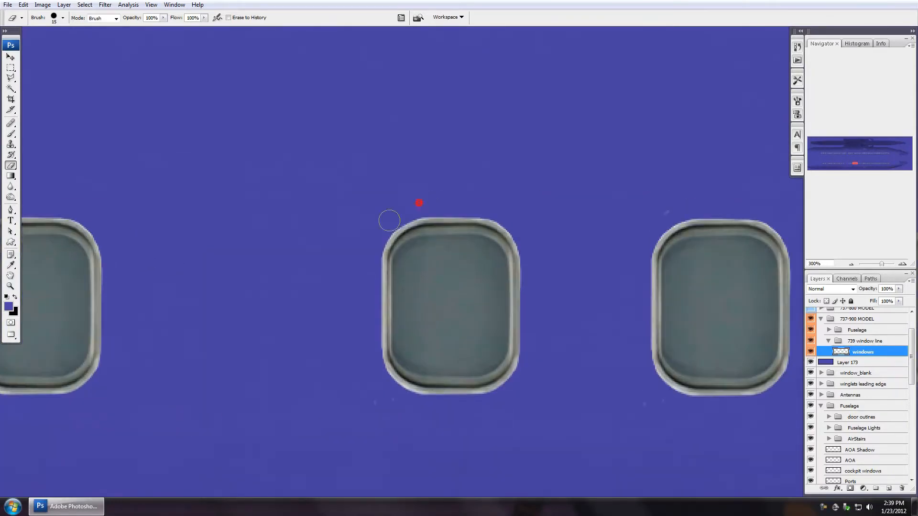
pyautogui.moveTo(680, 411); pyautogui.dragTo(629, 410)
pyautogui.moveTo(708, 416); pyautogui.dragTo(438, 413)
pyautogui.moveTo(607, 429); pyautogui.dragTo(168, 391)
pyautogui.click(436, 374)
pyautogui.click(662, 375)
pyautogui.moveTo(674, 161); pyautogui.dragTo(445, 299)
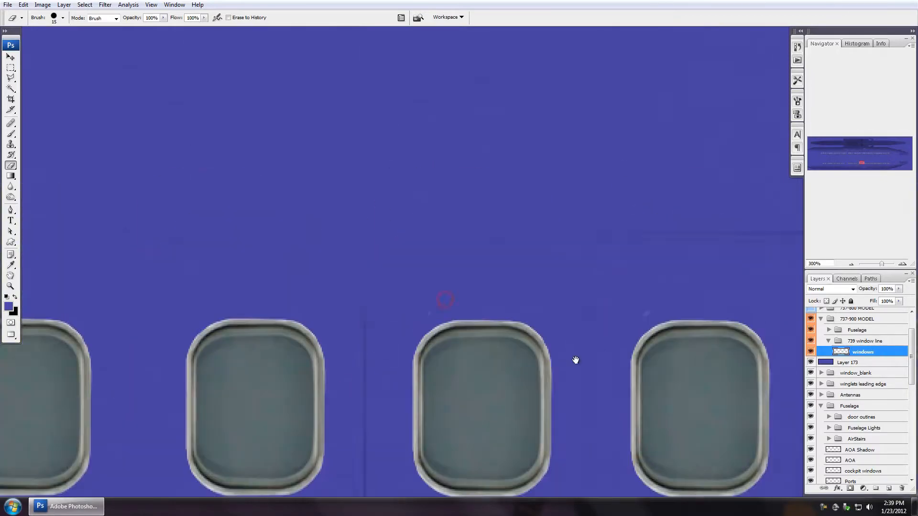
pyautogui.moveTo(708, 421); pyautogui.dragTo(243, 232)
pyautogui.click(424, 328)
pyautogui.click(638, 113)
pyautogui.moveTo(660, 258)
pyautogui.mouseDown()
pyautogui.moveTo(129, 319)
pyautogui.moveTo(92, 312)
pyautogui.mouseUp()
pyautogui.moveTo(549, 425); pyautogui.dragTo(171, 420)
pyautogui.click(430, 377)
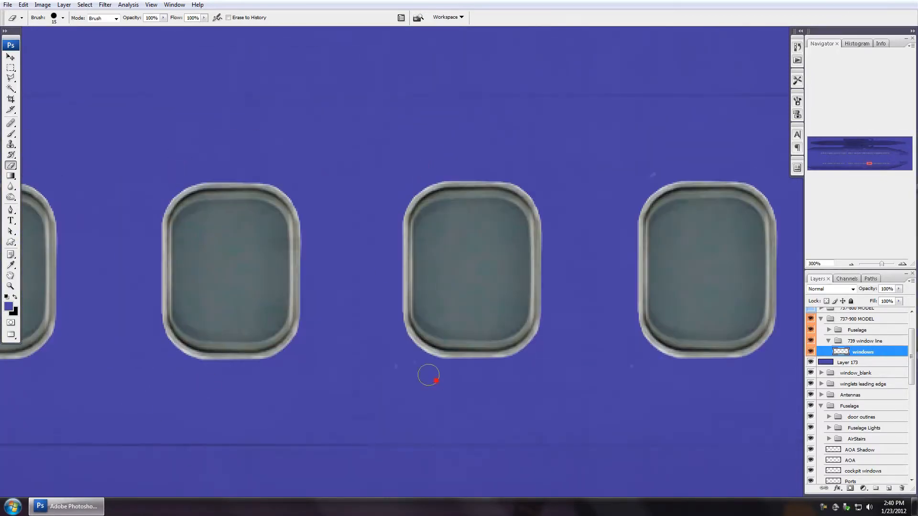
# - Erase the remaining specks around the rear windows of the lower row, up to the last window
pyautogui.moveTo(745, 255); pyautogui.dragTo(264, 260)
pyautogui.click(417, 174)
pyautogui.moveTo(670, 382); pyautogui.dragTo(374, 364)
pyautogui.click(575, 359)
pyautogui.moveTo(752, 350); pyautogui.dragTo(307, 384)
pyautogui.click(352, 397)
pyautogui.moveTo(739, 402); pyautogui.dragTo(281, 385)
pyautogui.click(328, 383)
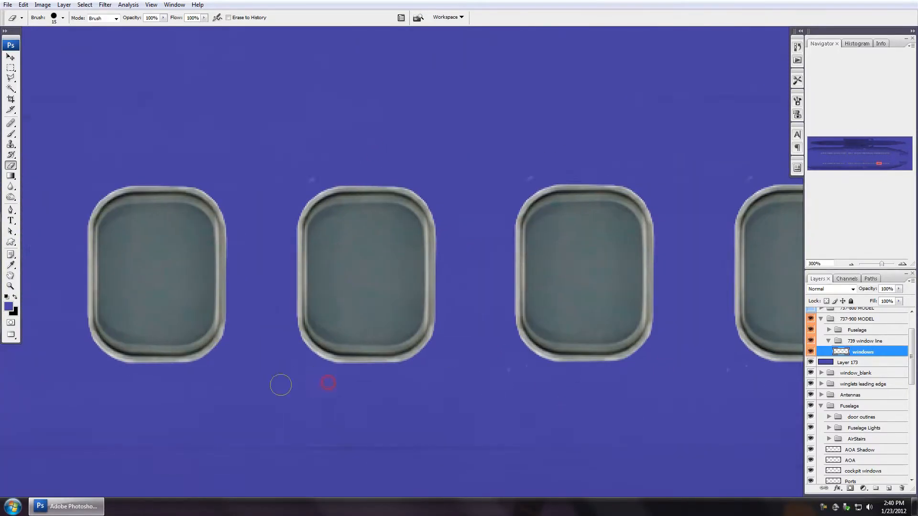
pyautogui.moveTo(506, 368); pyautogui.dragTo(164, 345)
pyautogui.moveTo(537, 383); pyautogui.dragTo(195, 383)
pyautogui.click(487, 349)
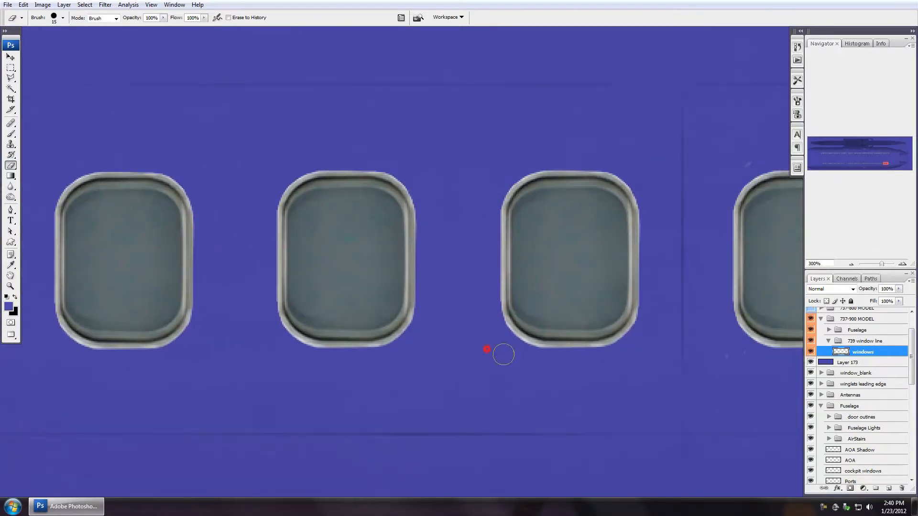
pyautogui.moveTo(707, 358); pyautogui.dragTo(256, 396)
pyautogui.click(566, 409)
pyautogui.moveTo(741, 399); pyautogui.dragTo(292, 406)
pyautogui.moveTo(774, 384); pyautogui.dragTo(326, 392)
# - Delete the windows layer from the 739 window line group
pyautogui.hotkey('ctrl', '-')
pyautogui.hotkey('ctrl', '-')
pyautogui.hotkey('ctrl', '-')
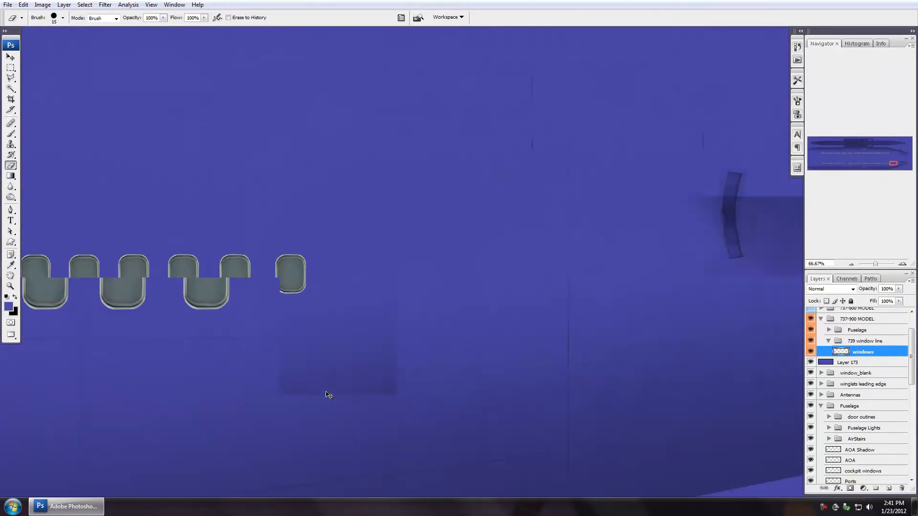
pyautogui.hotkey('ctrl', '-')
pyautogui.hotkey('ctrl', '-')
pyautogui.moveTo(236, 191); pyautogui.dragTo(442, 246)
pyautogui.moveTo(309, 246); pyautogui.dragTo(395, 312)
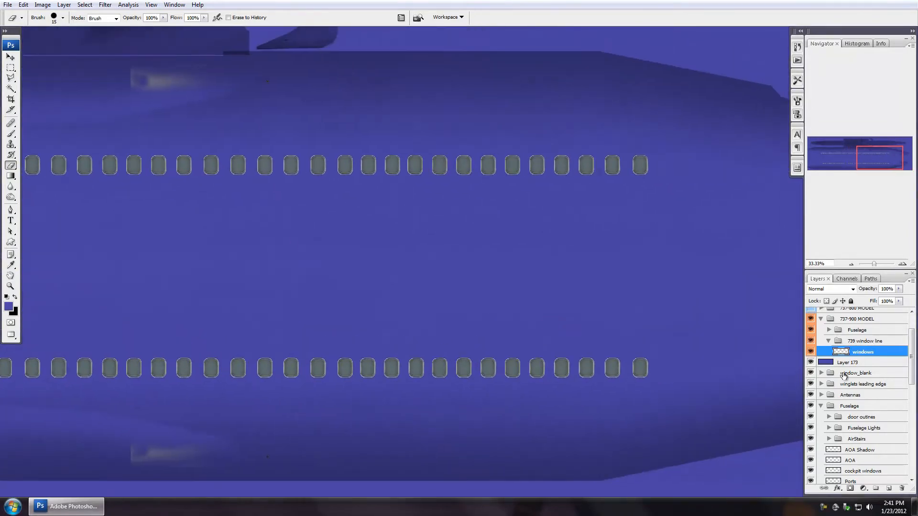
pyautogui.press('v')
pyautogui.press('Delete')
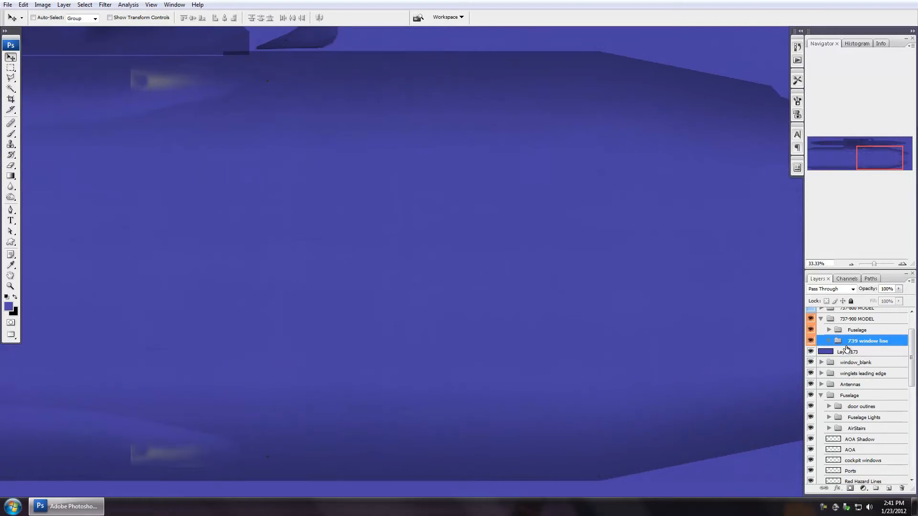
# - Restore the deleted windows layer and delete the solid purple Layer 173 beneath the 739 window line group
pyautogui.hotkey('ctrl', 'z')
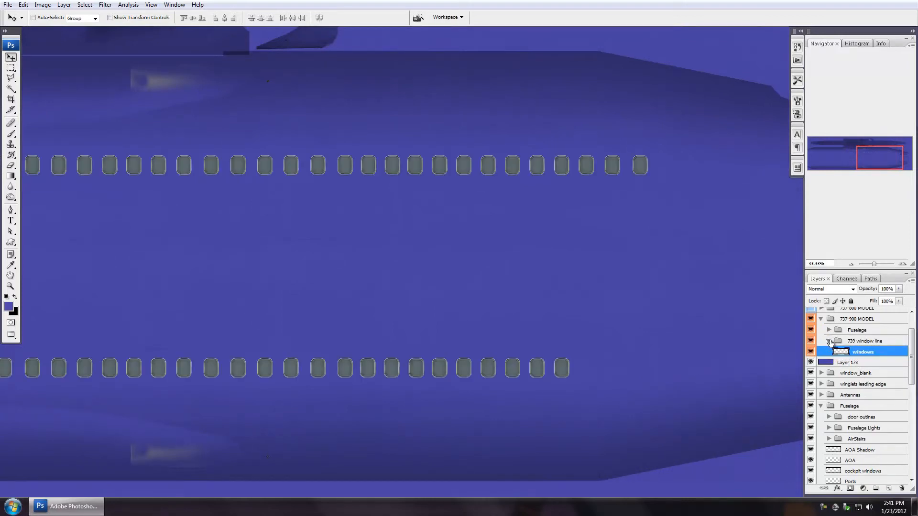
pyautogui.click(850, 363)
pyautogui.press('Delete')
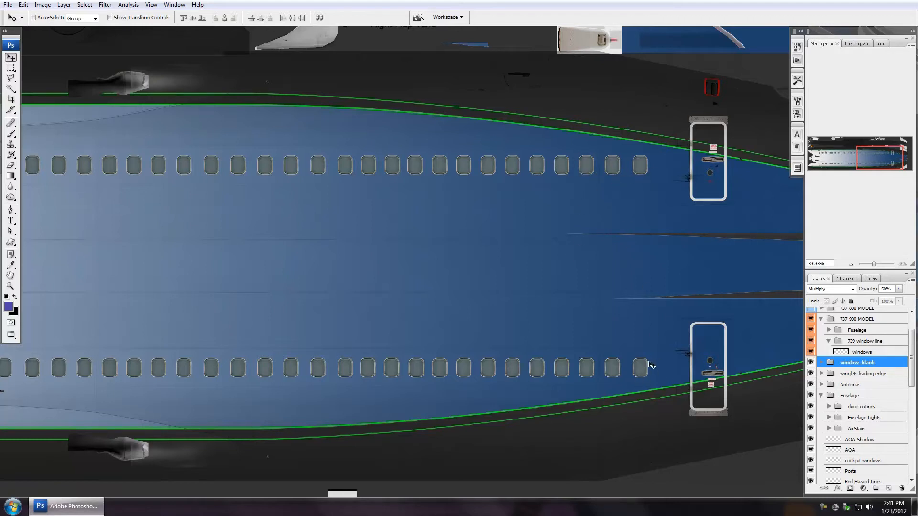
# - Cut the last three windows of the upper row and the last window of the lower row onto a new layer
pyautogui.moveTo(646, 268); pyautogui.dragTo(461, 267)
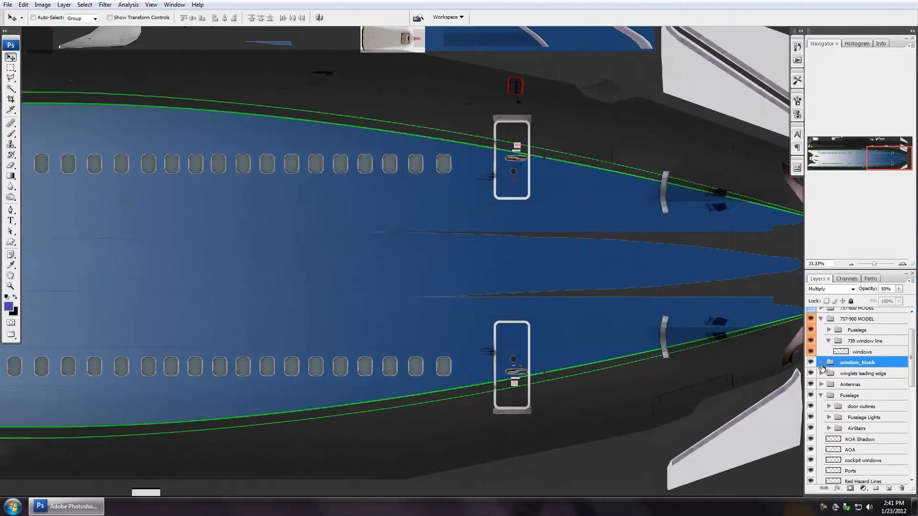
pyautogui.click(845, 353)
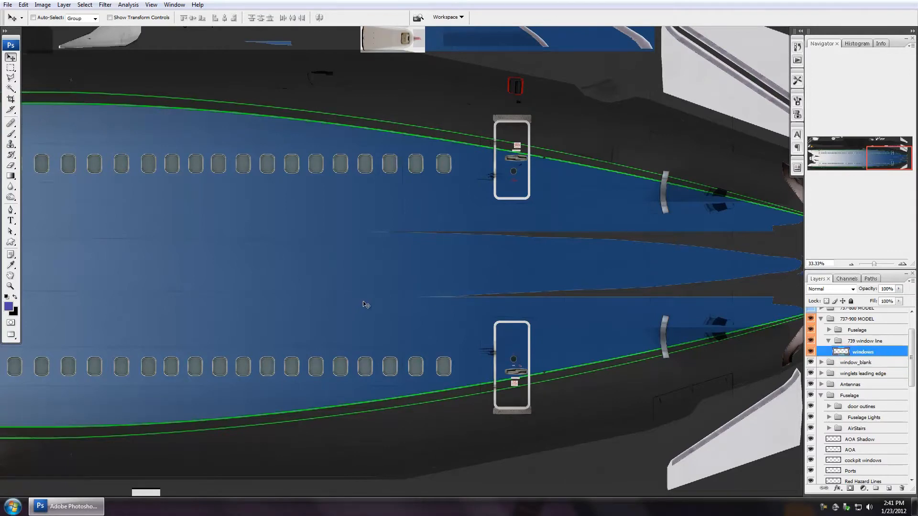
pyautogui.press('m')
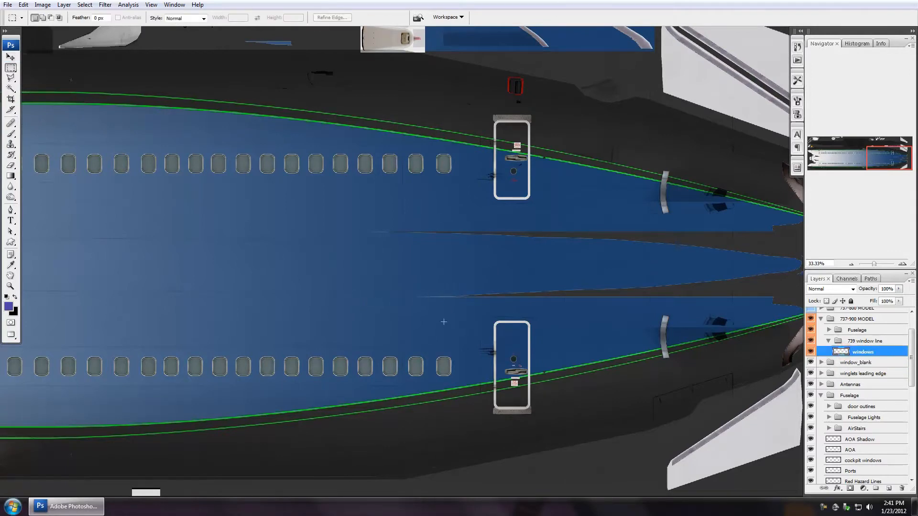
pyautogui.moveTo(432, 381); pyautogui.dragTo(432, 384)
pyautogui.press('shift')
pyautogui.moveTo(458, 151); pyautogui.dragTo(379, 180)
pyautogui.hotkey('ctrl', 'j')
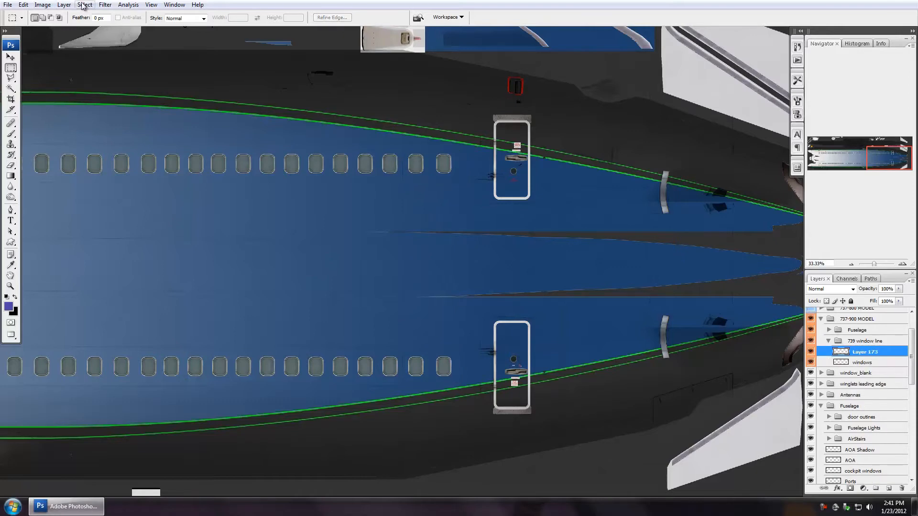
# - Rename the layer of separated windows as Extra Windows and hide it
pyautogui.click(64, 5)
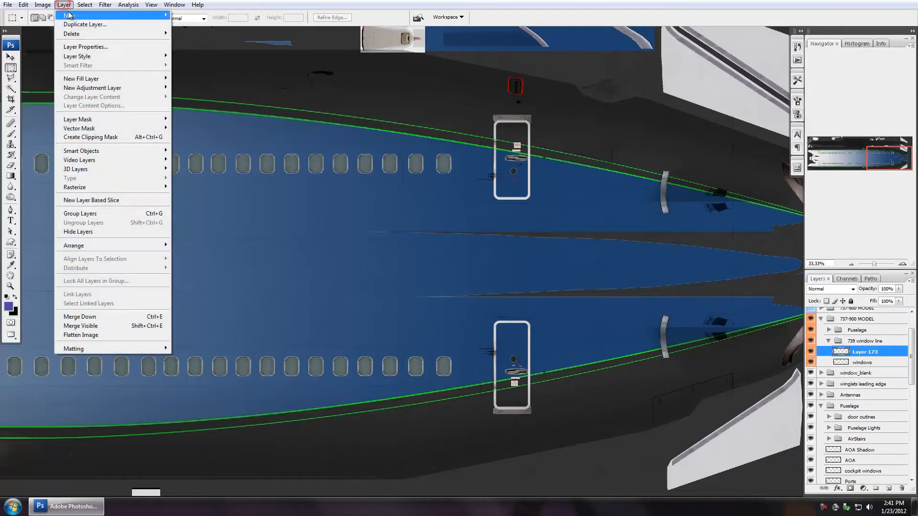
pyautogui.moveTo(132, 15)
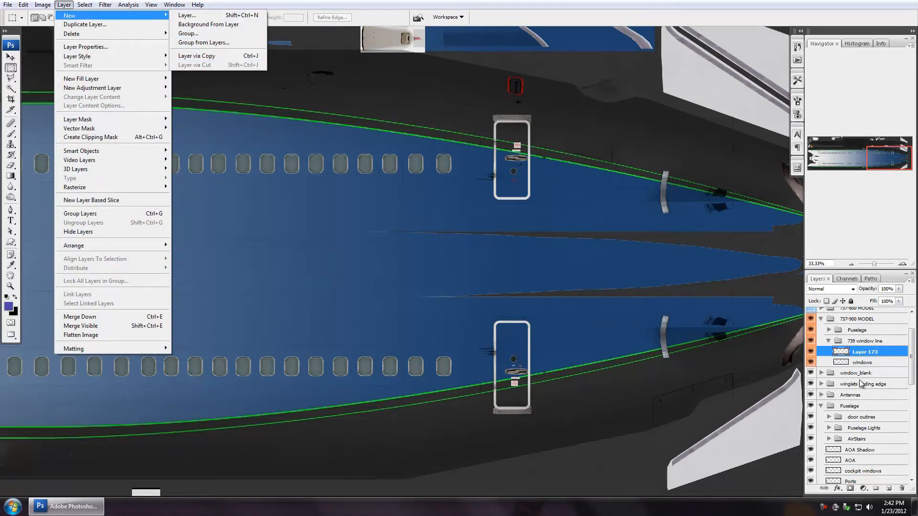
pyautogui.click(866, 352)
pyautogui.doubleClick(867, 352)
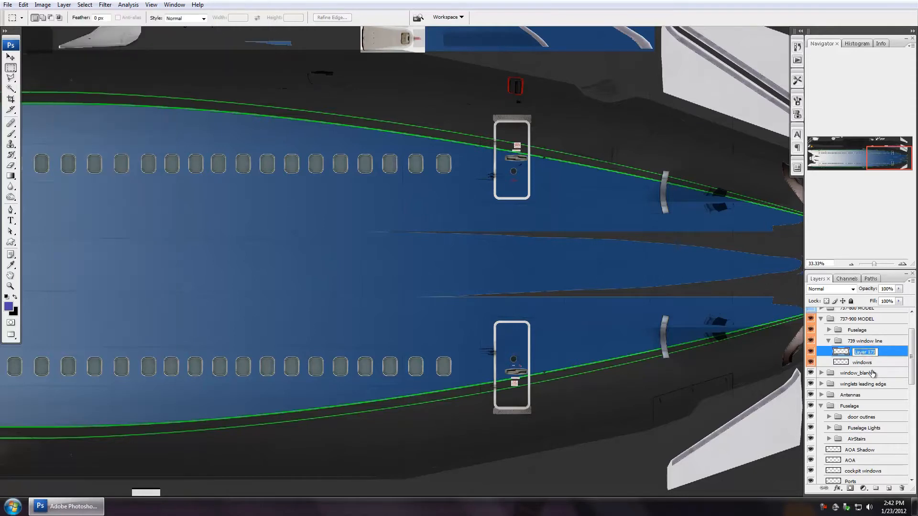
pyautogui.write('Extra Windows')
pyautogui.press('Return')
pyautogui.click(810, 353)
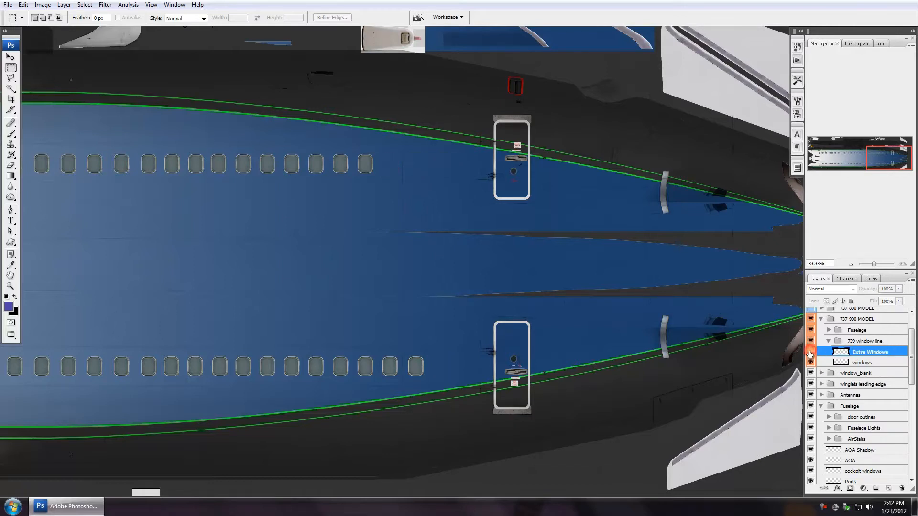
# - Hide the R46 Blank, R45 Blank copy 2, R44 Blank and L44 Blank copy 2 layers in the window_blank group
pyautogui.keyDown('ctrl'); pyautogui.click(451, 382); pyautogui.keyUp('ctrl')
pyautogui.keyDown('ctrl'); pyautogui.click(440, 374); pyautogui.keyUp('ctrl')
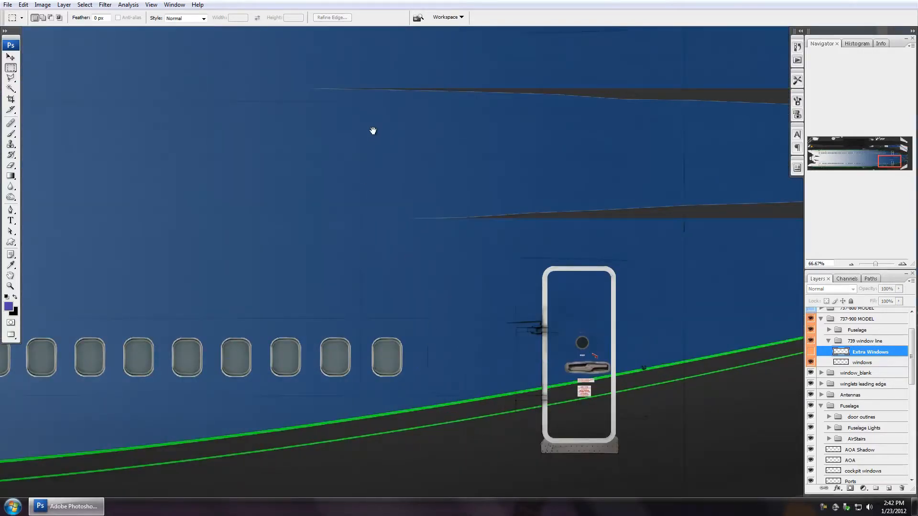
pyautogui.moveTo(402, 99); pyautogui.dragTo(423, 343)
pyautogui.moveTo(394, 246); pyautogui.dragTo(441, 301)
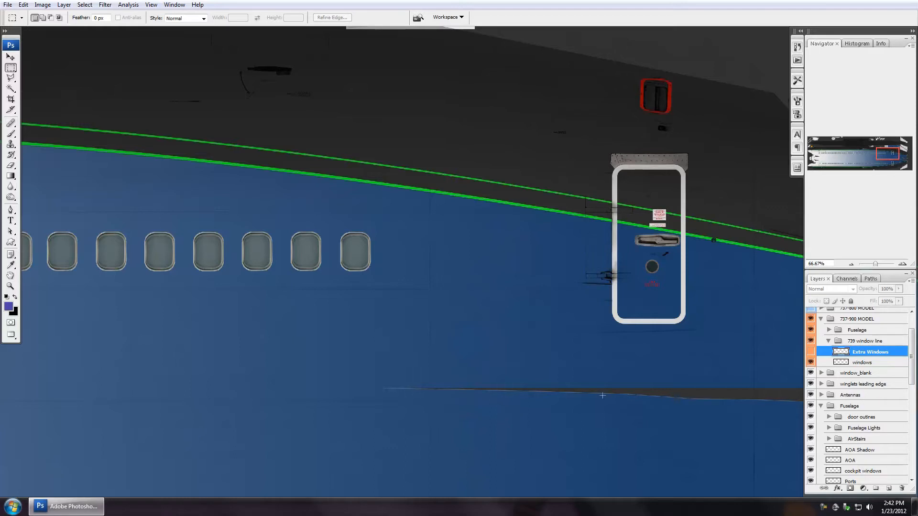
pyautogui.click(821, 373)
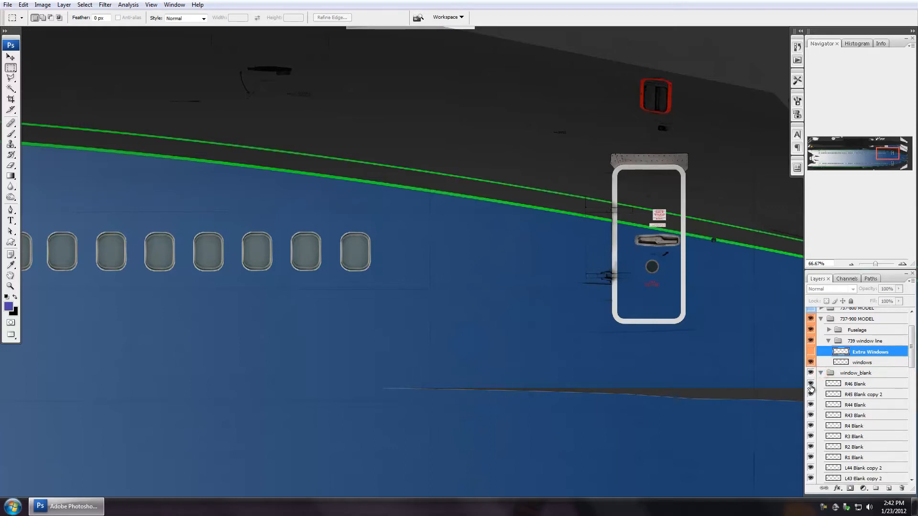
pyautogui.click(810, 384)
pyautogui.click(810, 395)
pyautogui.click(810, 405)
pyautogui.scroll(-3, 856, 422)
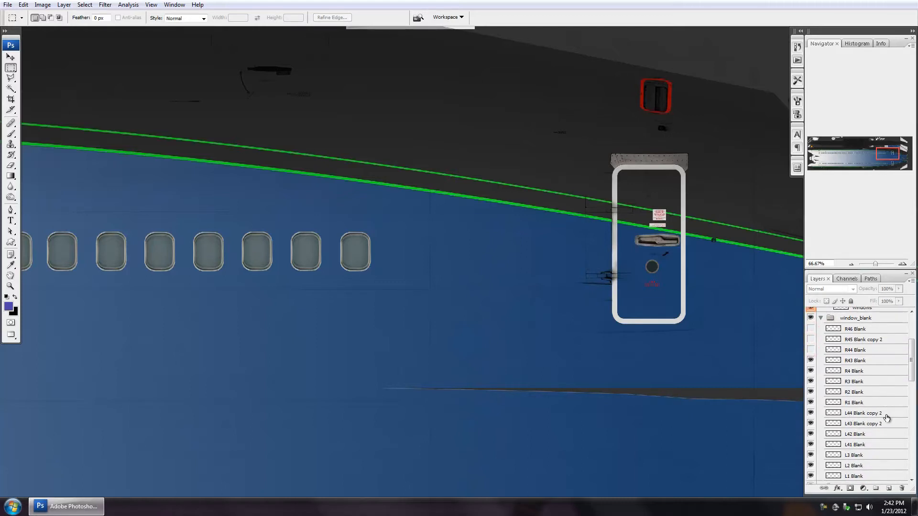
pyautogui.moveTo(438, 442); pyautogui.dragTo(411, 186)
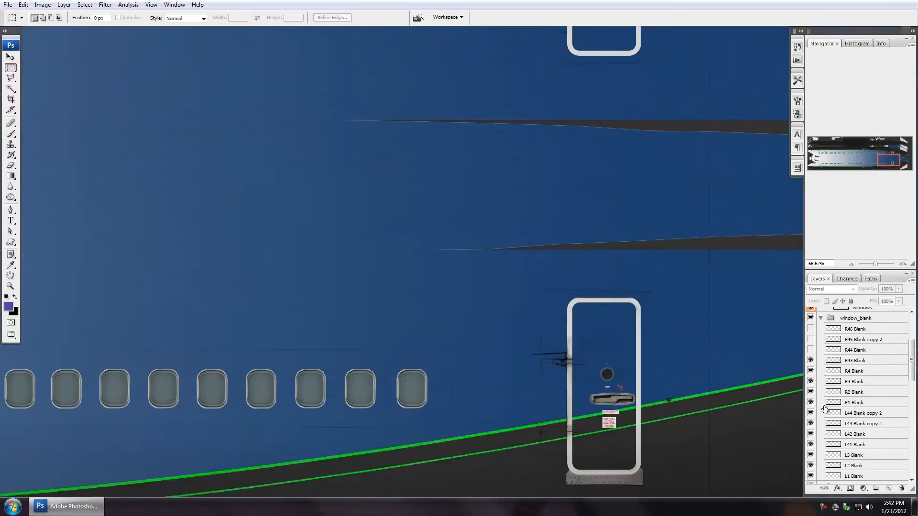
pyautogui.click(811, 413)
pyautogui.moveTo(625, 201); pyautogui.dragTo(595, 348)
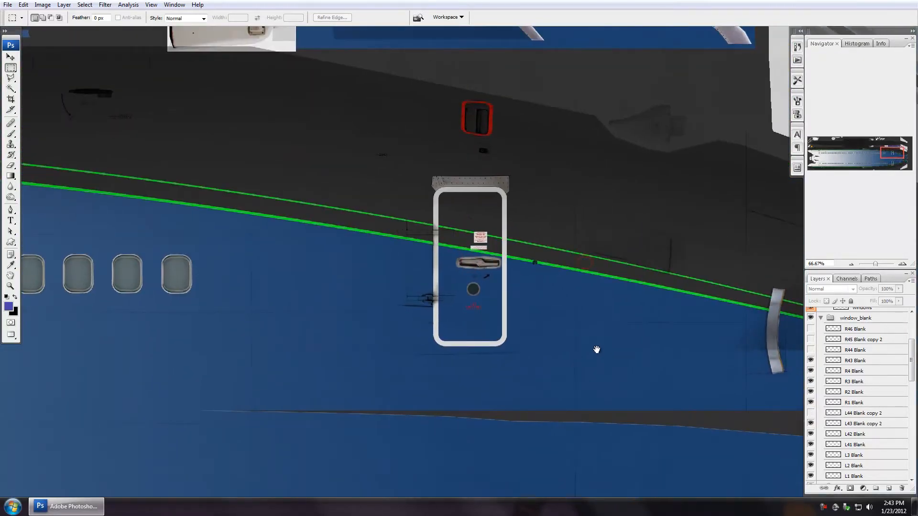
pyautogui.click(821, 318)
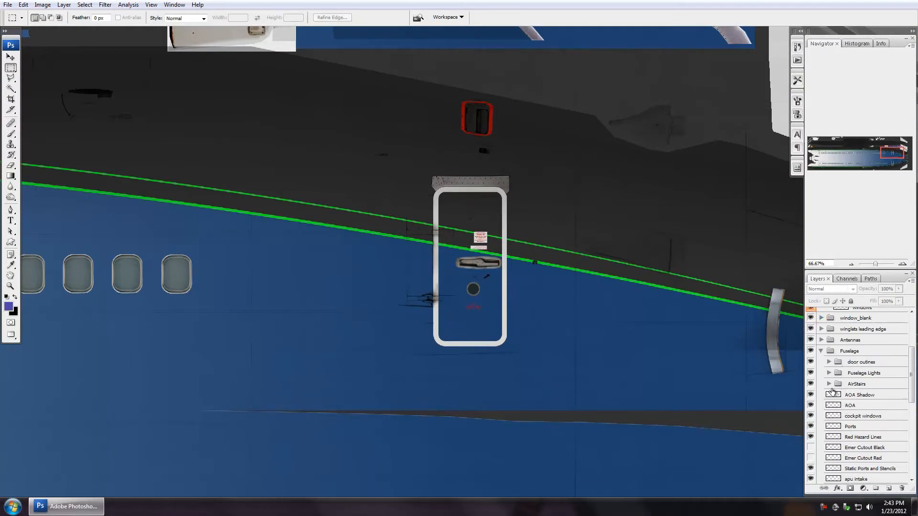
# - Find the Door Frame layer in the door outines group, check it by toggling its visibility, and select it
pyautogui.click(829, 362)
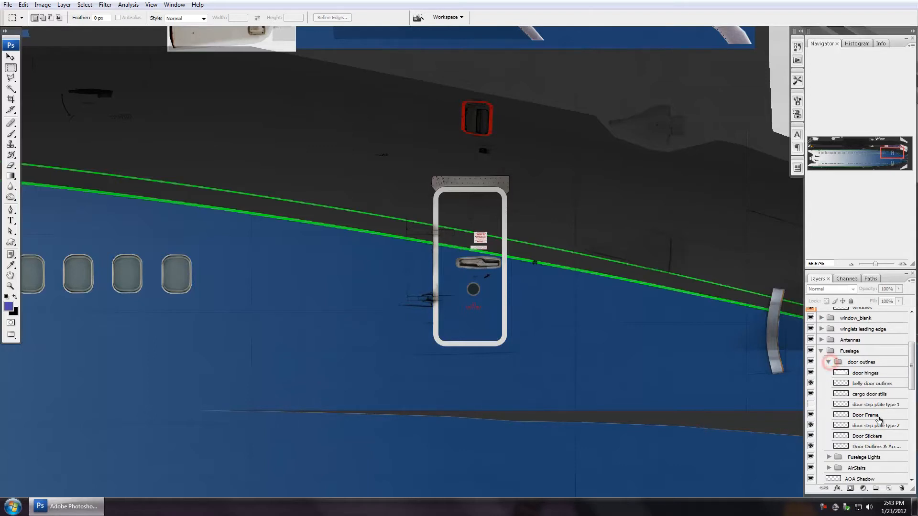
pyautogui.click(810, 415)
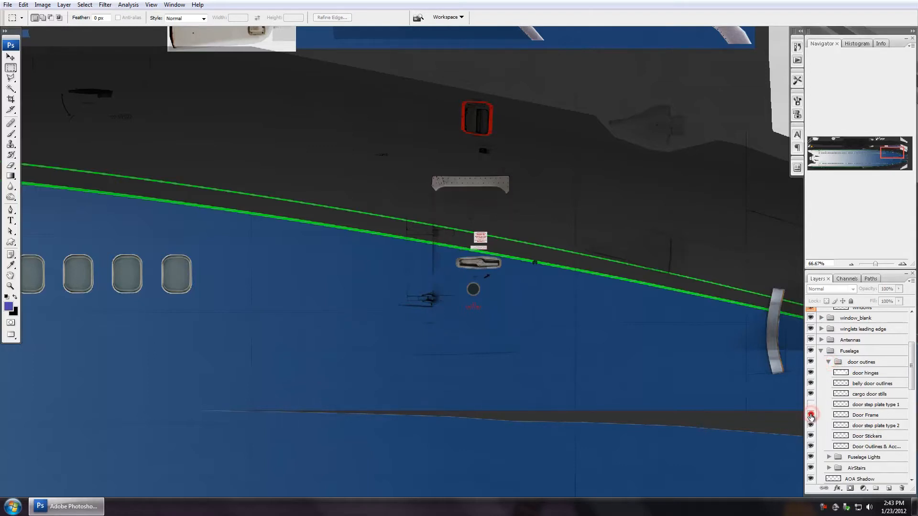
pyautogui.click(811, 415)
pyautogui.click(884, 416)
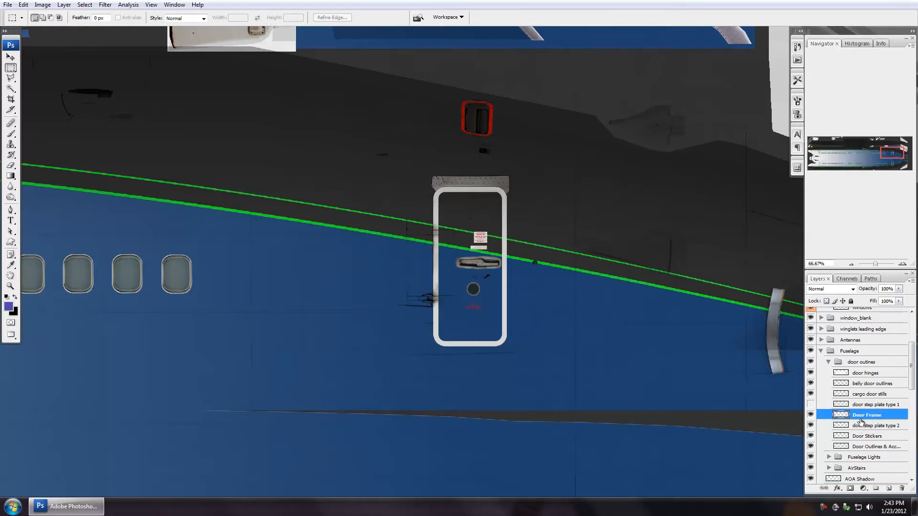
# - Try filling the Door Frame layer with black, first without a selection and then inside a selection loaded from its pixels
pyautogui.hotkey('ctrl', 'BackSpace')
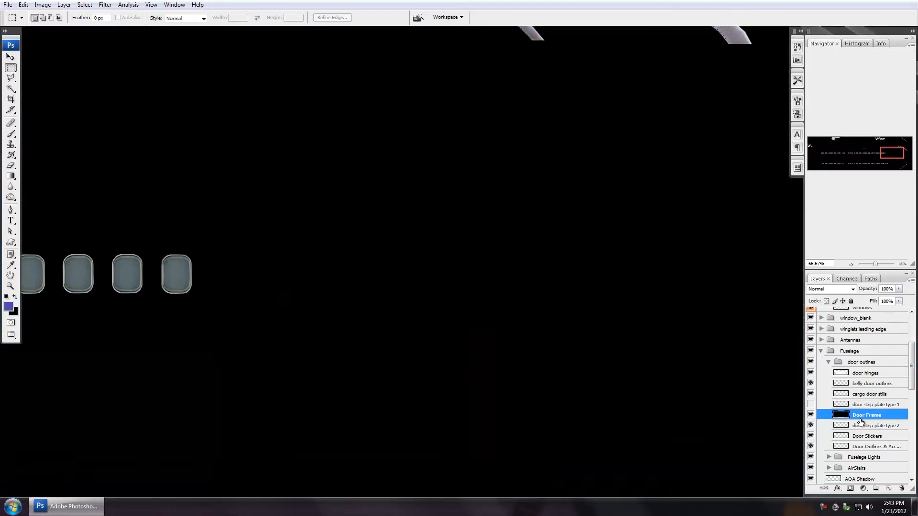
pyautogui.hotkey('ctrl', 'z')
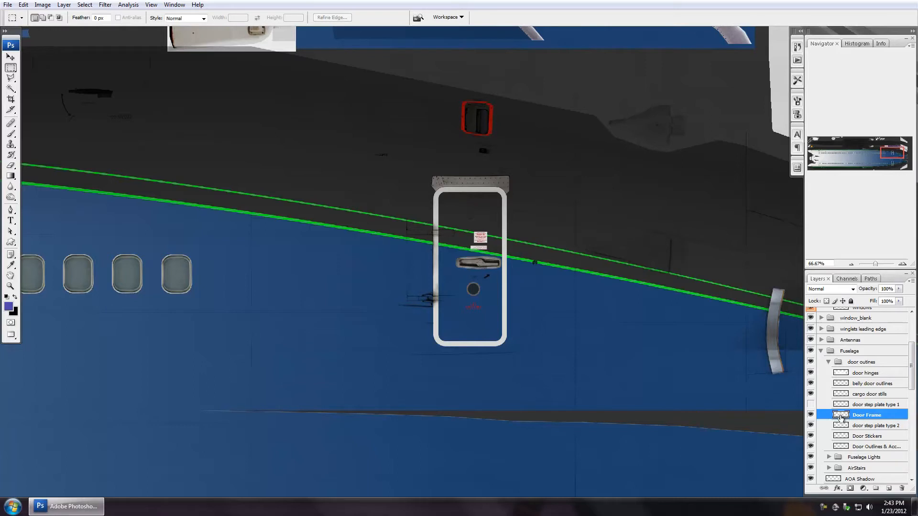
pyautogui.keyDown('ctrl'); pyautogui.click(840, 417); pyautogui.keyUp('ctrl')
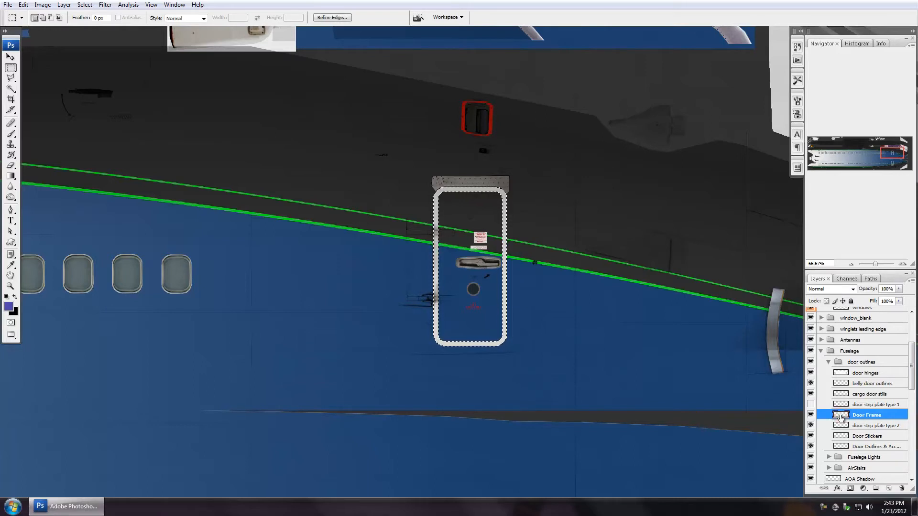
pyautogui.hotkey('ctrl', 'BackSpace')
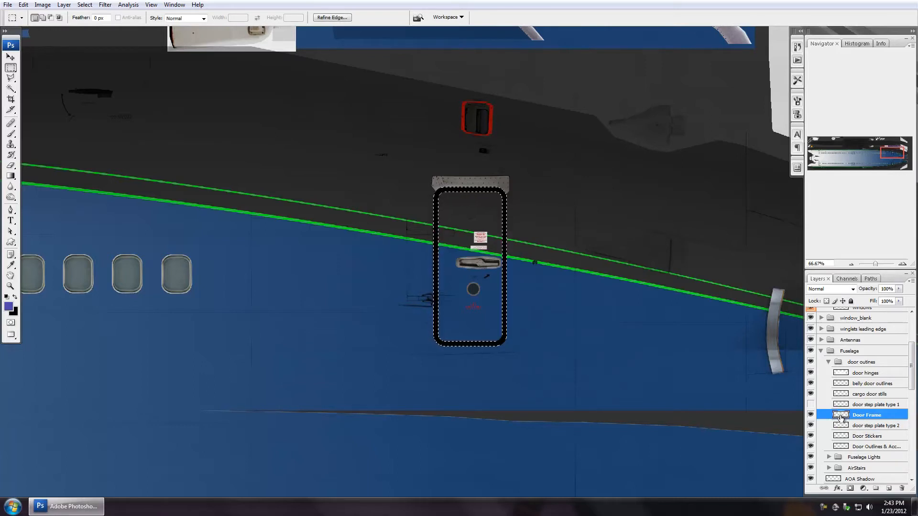
pyautogui.hotkey('ctrl', 'z')
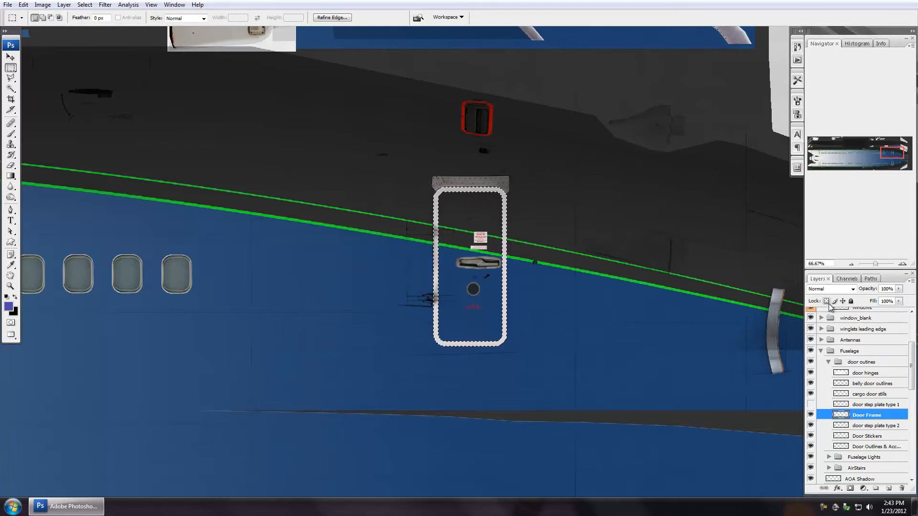
pyautogui.hotkey('ctrl', 'd')
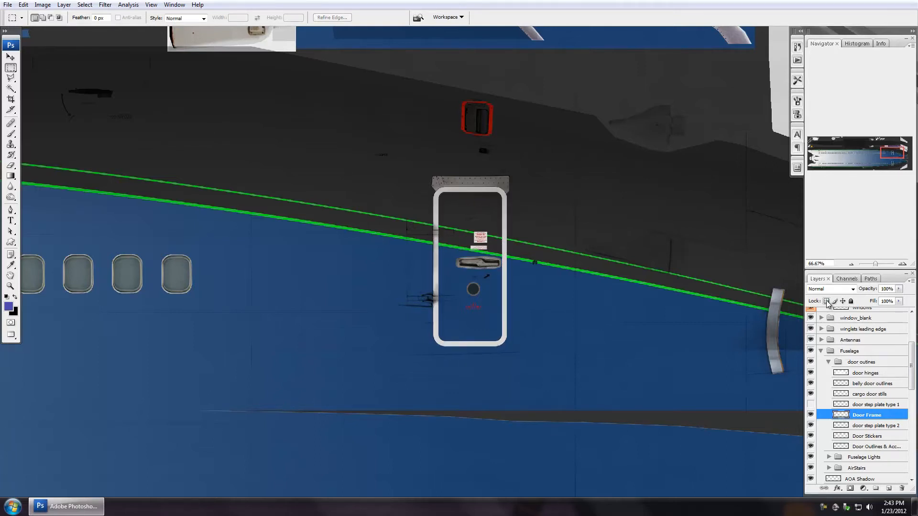
# - Lock the Door Frame layer's transparent pixels and fill the door frames with the black background colour
pyautogui.click(827, 301)
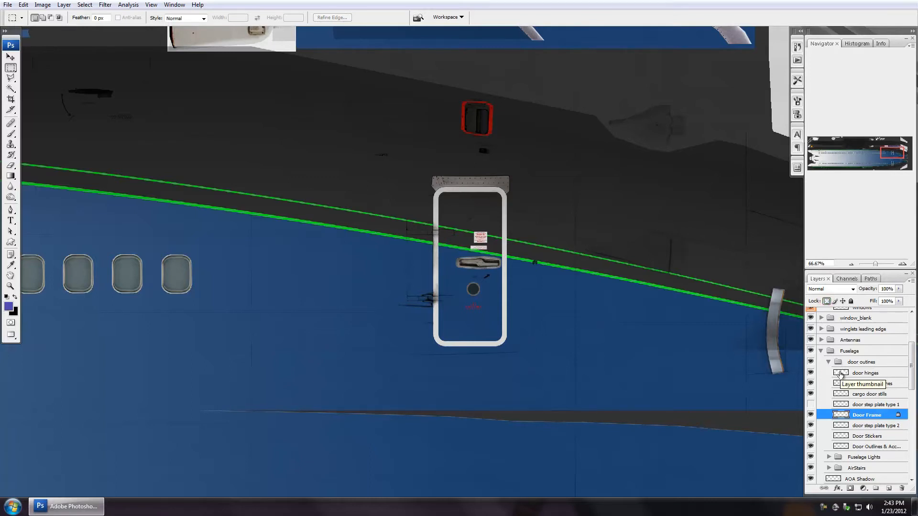
pyautogui.hotkey('ctrl', 'BackSpace')
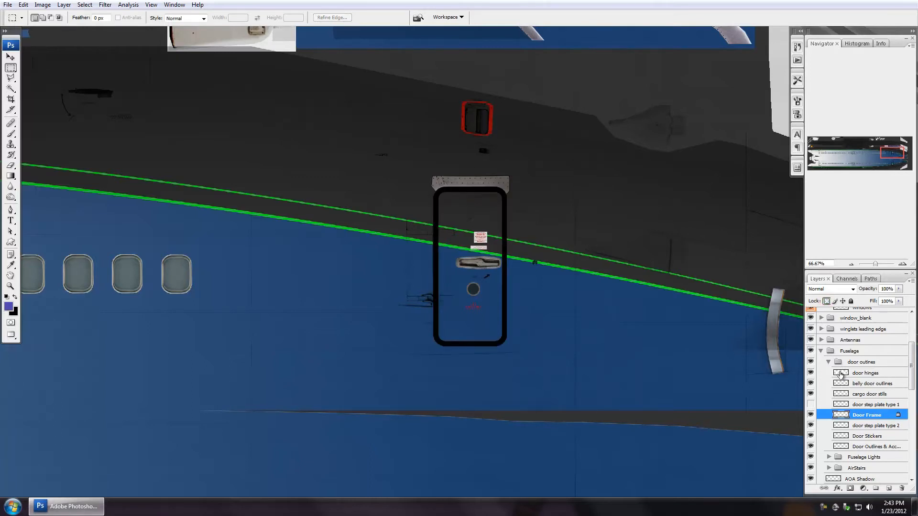
# - Add an Inner Bevel to the Door Frame layer without global light, using a 180° angle and 37° altitude
pyautogui.doubleClick(889, 416)
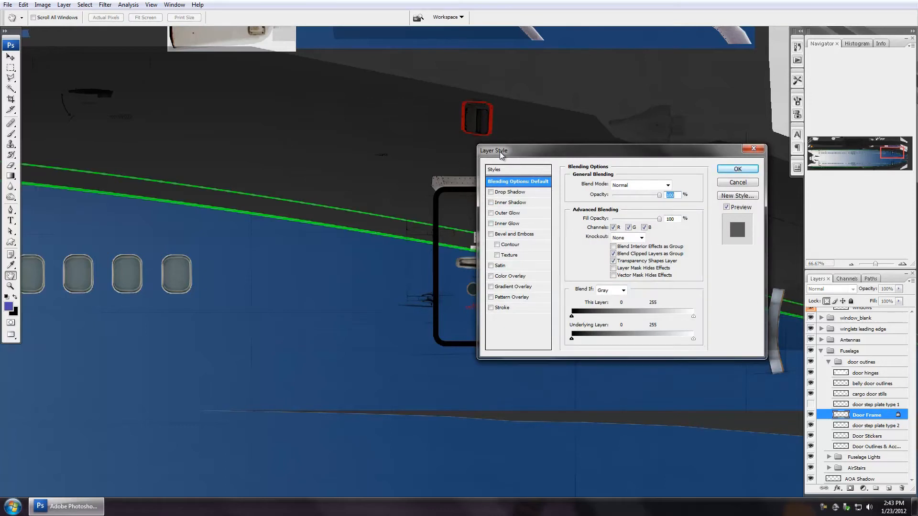
pyautogui.moveTo(500, 151); pyautogui.dragTo(99, 160)
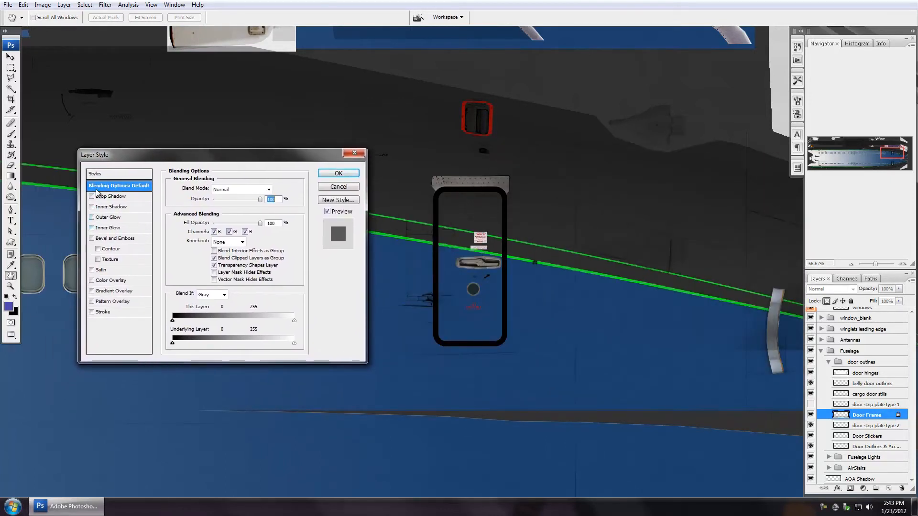
pyautogui.click(104, 242)
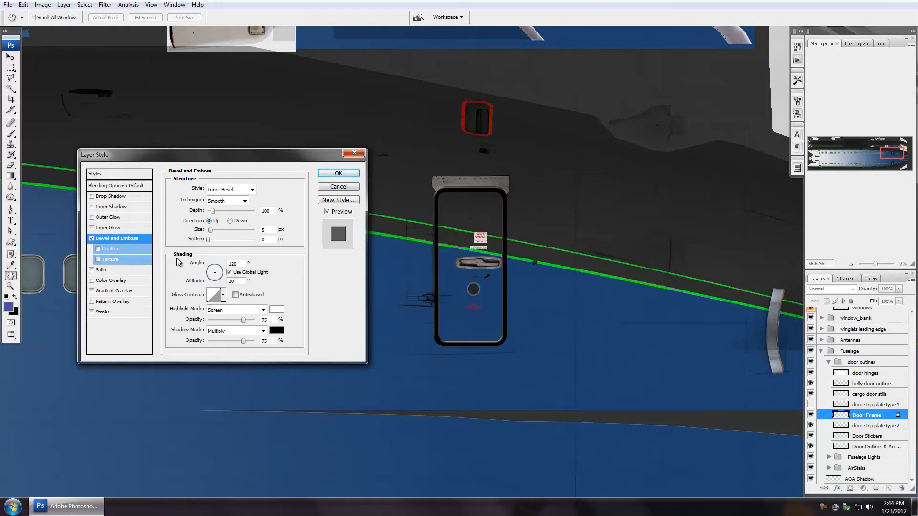
pyautogui.click(229, 272)
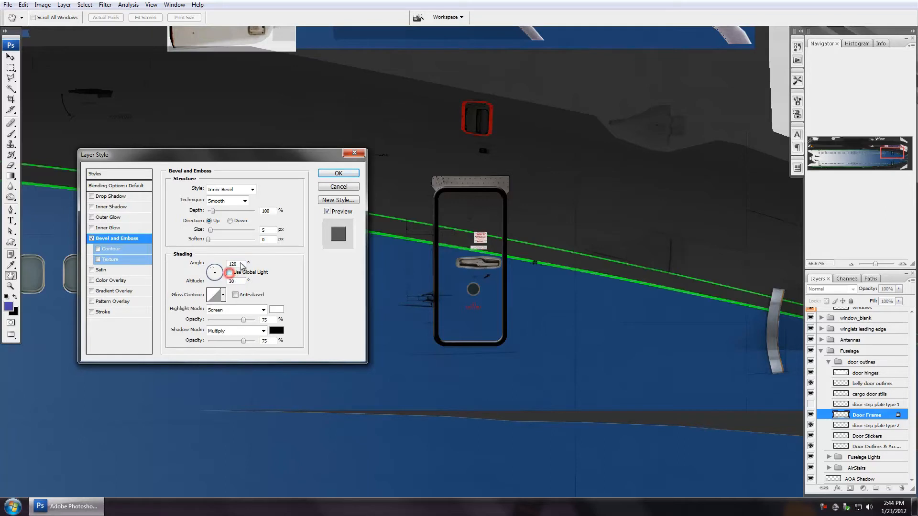
pyautogui.click(213, 274)
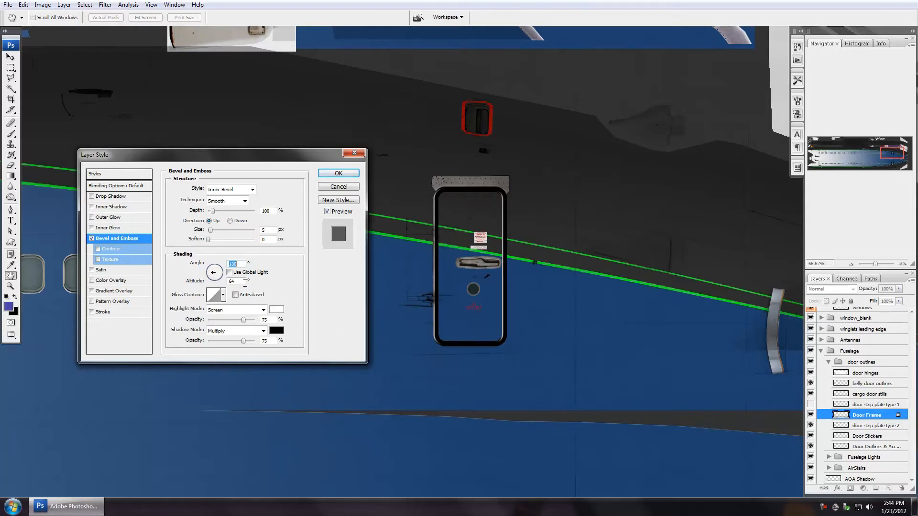
pyautogui.click(241, 282)
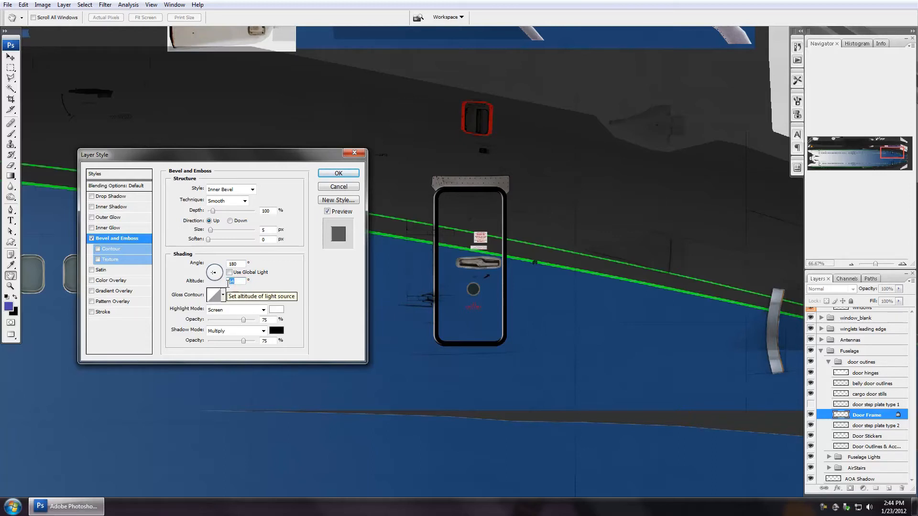
pyautogui.write('37')
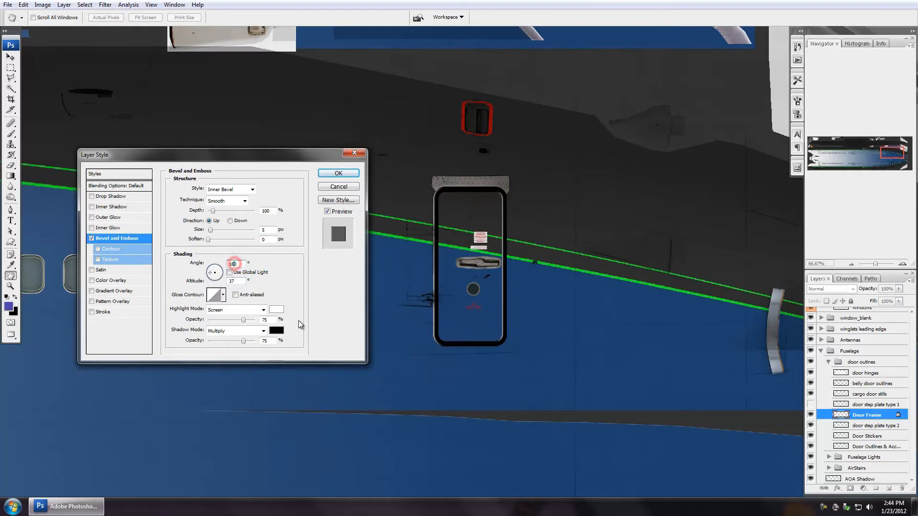
pyautogui.click(338, 174)
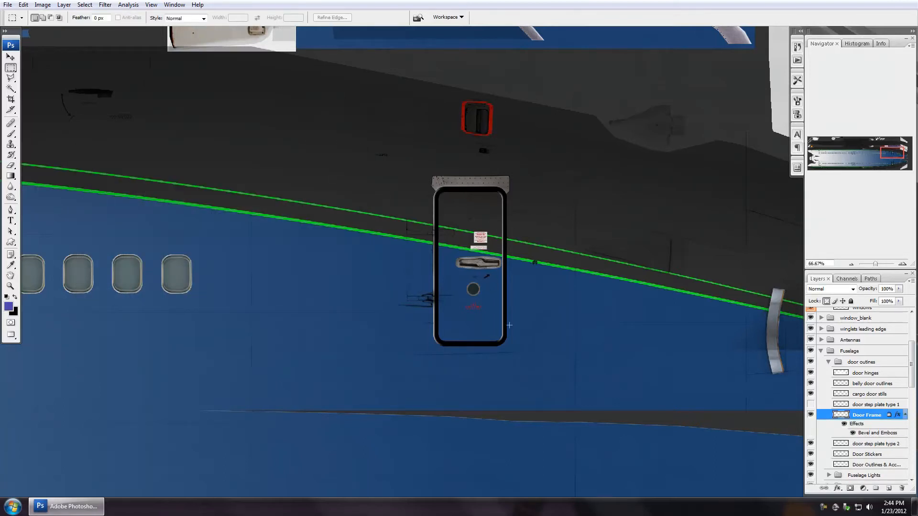
# - Inspect the bevelled door frames up close and across the rear fuselage
pyautogui.hotkey('ctrl', '+')
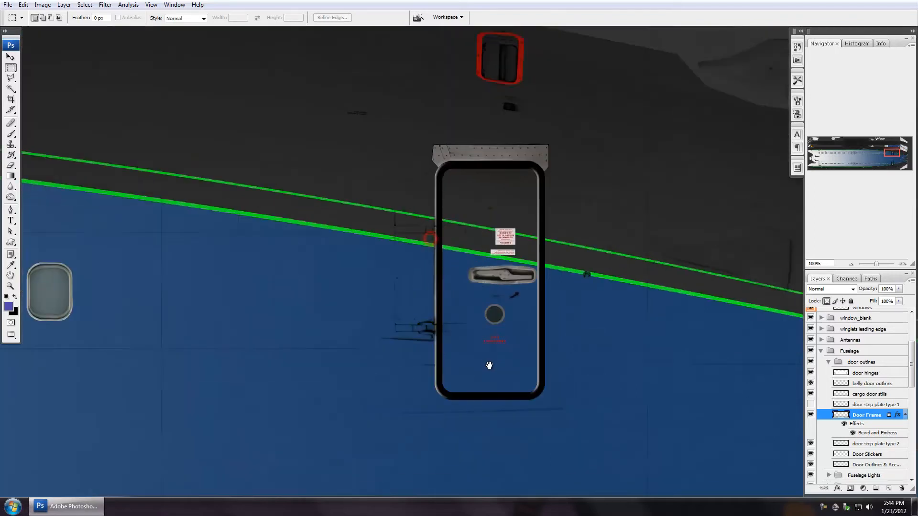
pyautogui.moveTo(481, 291); pyautogui.dragTo(330, 302)
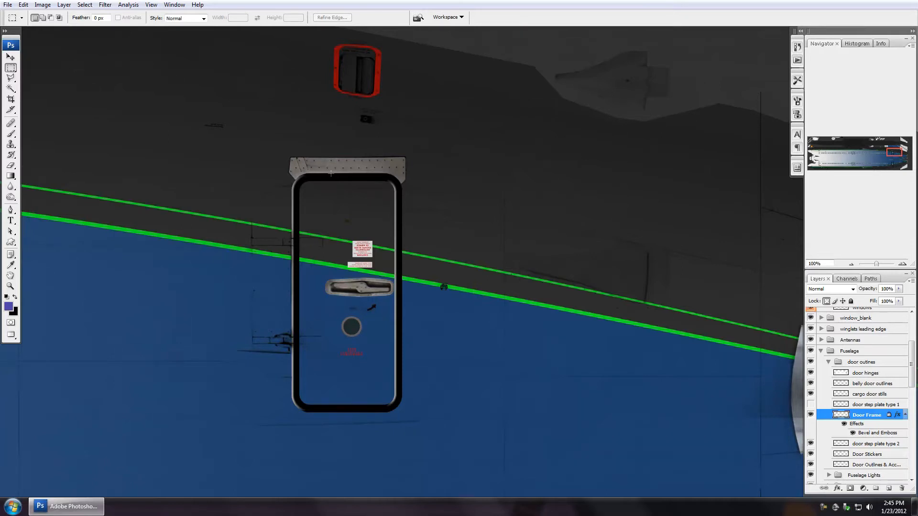
pyautogui.moveTo(161, 318); pyautogui.dragTo(515, 293)
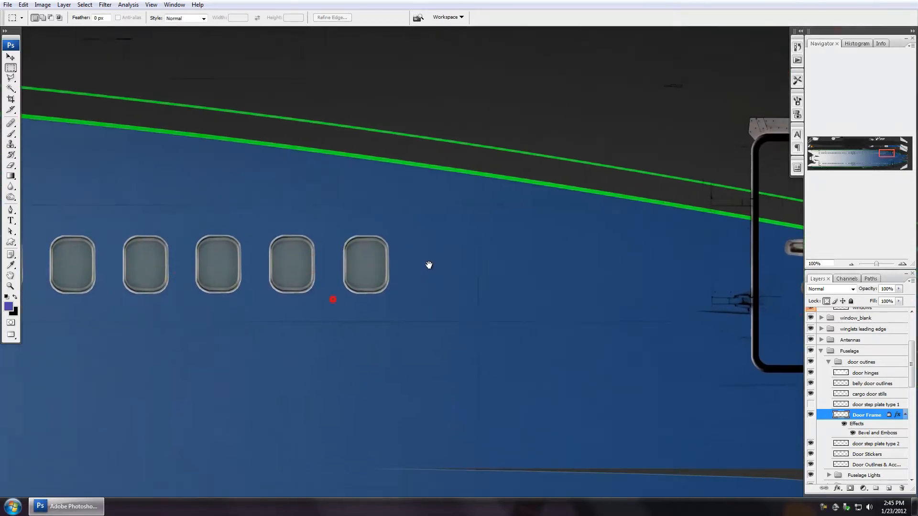
pyautogui.moveTo(784, 103); pyautogui.dragTo(412, 322)
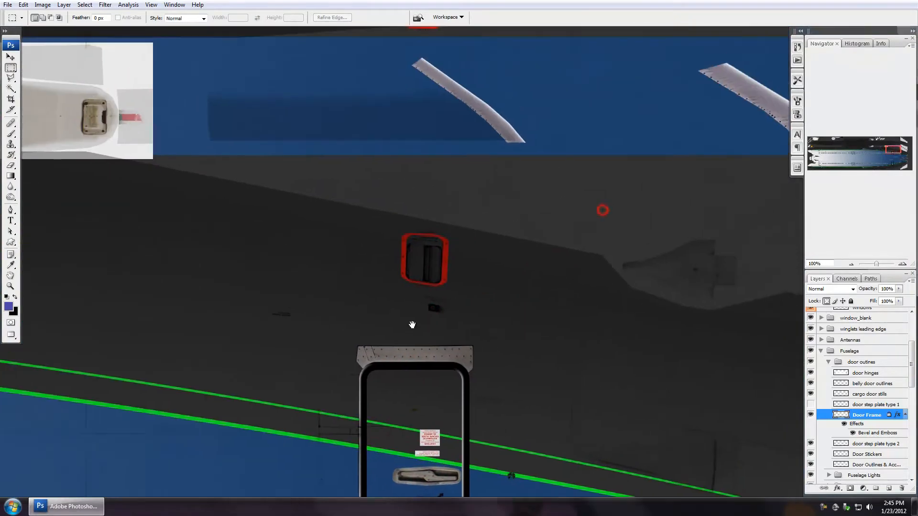
pyautogui.moveTo(263, 191); pyautogui.dragTo(514, 335)
pyautogui.hotkey('ctrl', '-')
pyautogui.hotkey('ctrl', '-')
pyautogui.hotkey('ctrl', '-')
pyautogui.hotkey('ctrl', '-')
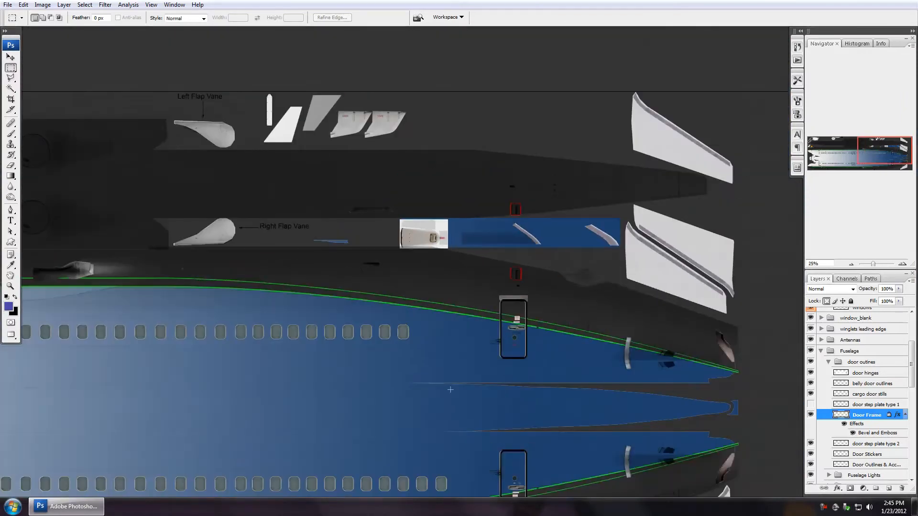
pyautogui.moveTo(420, 365); pyautogui.dragTo(503, 280)
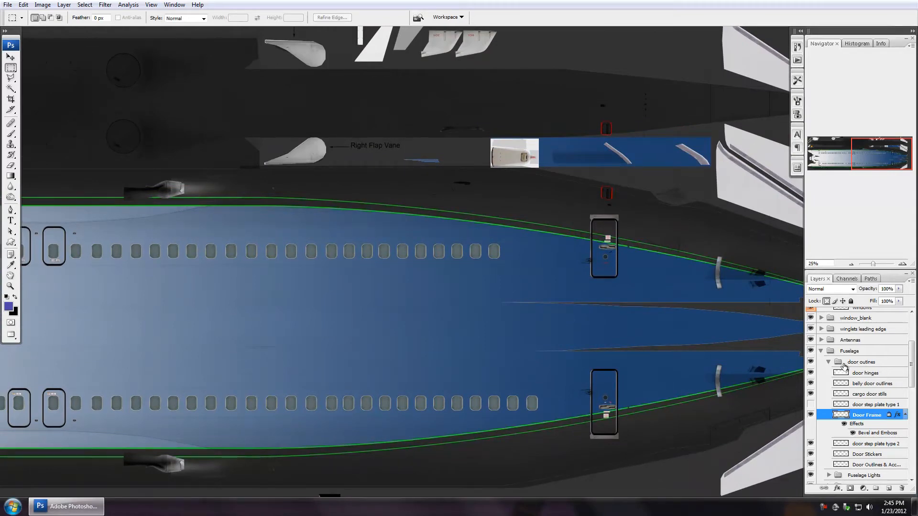
# - Restore the Colors.psd document and sample its Gold swatch (ffc103) as the foreground colour
pyautogui.press('f')
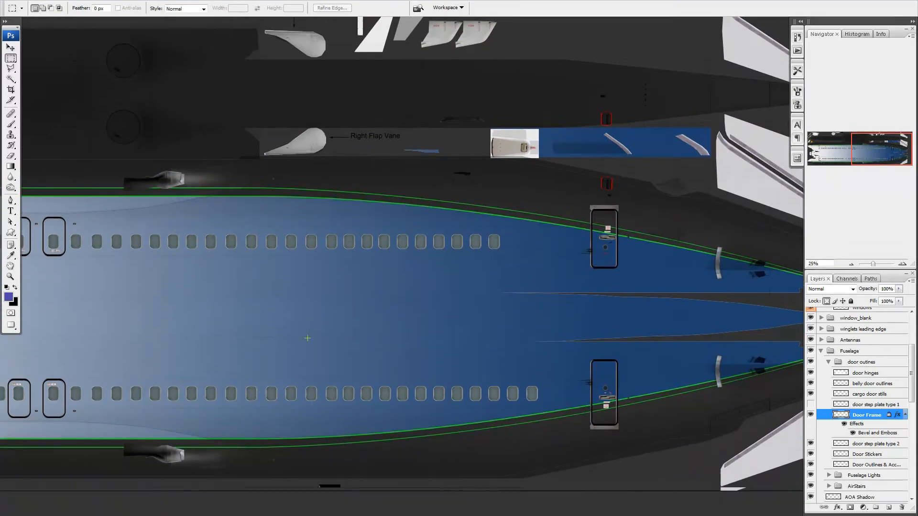
pyautogui.press('f')
pyautogui.click(42, 492)
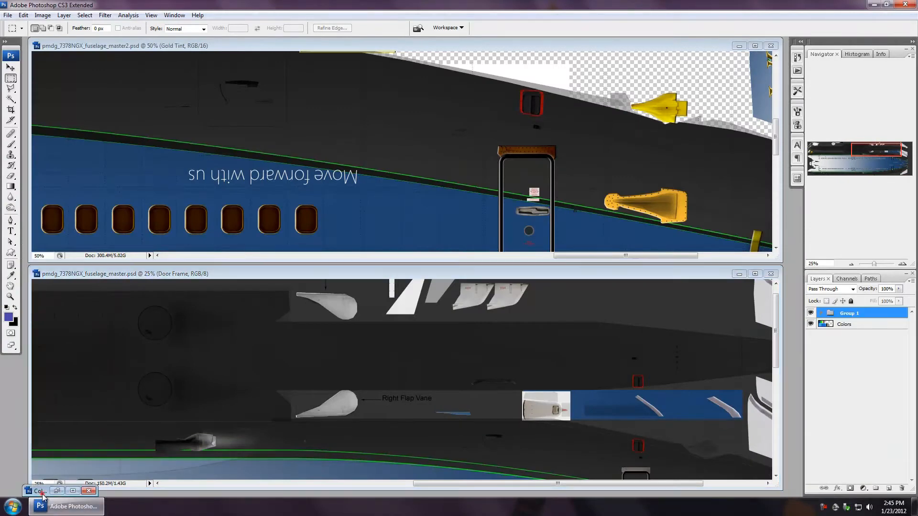
pyautogui.click(56, 491)
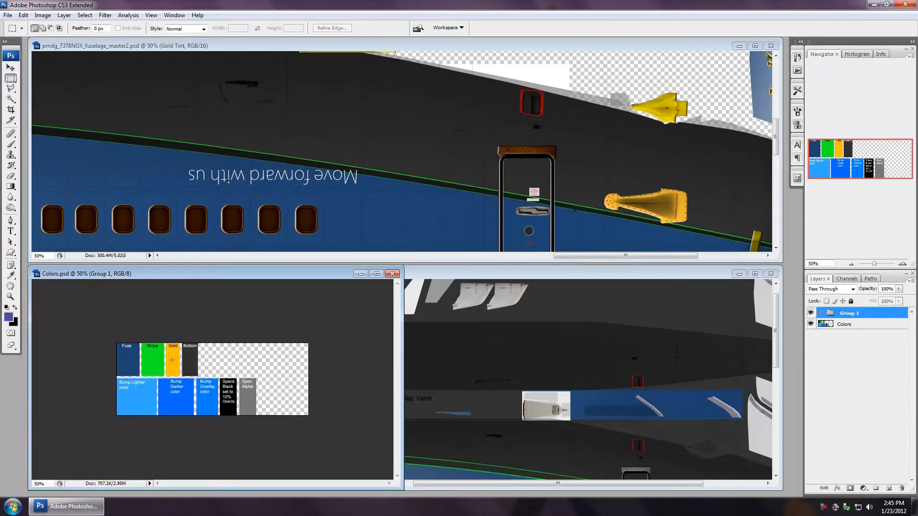
pyautogui.click(8, 318)
pyautogui.click(174, 364)
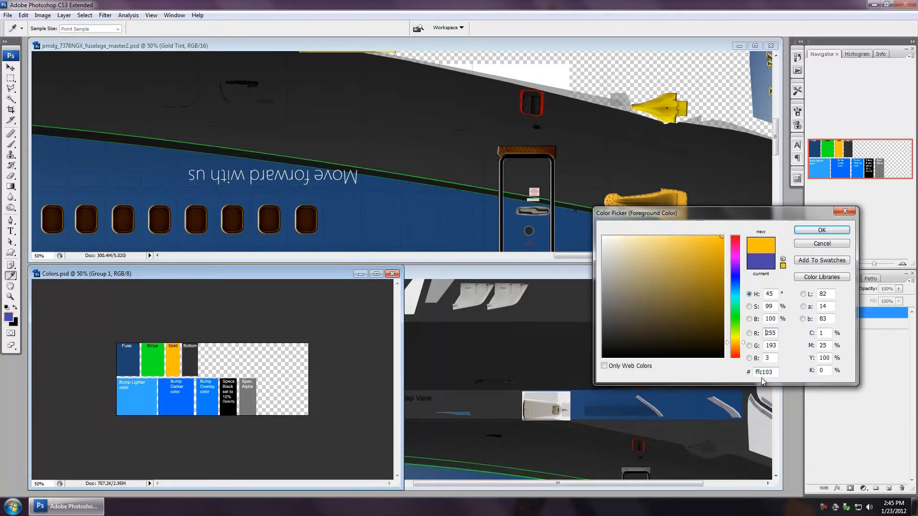
pyautogui.click(822, 230)
pyautogui.press('m')
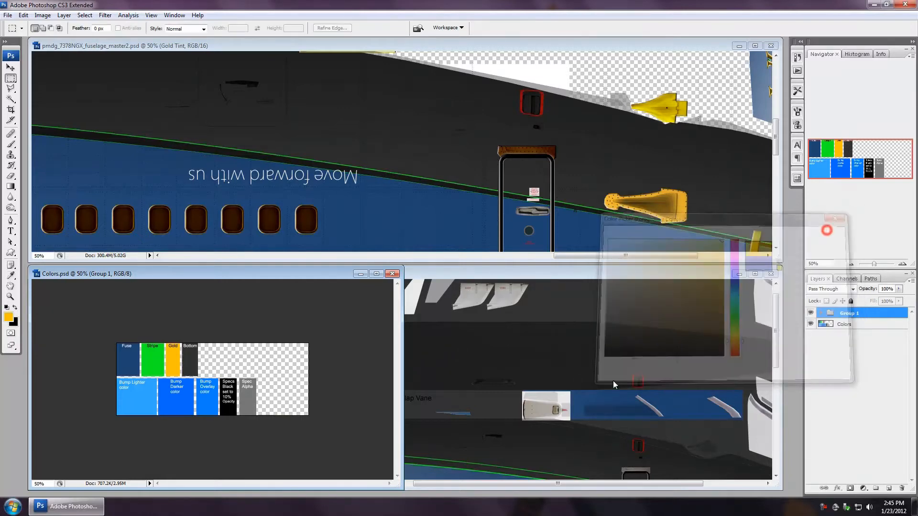
# - Minimize Colors.psd and bring pmdg_7378NGX_fuselage_master.psd back to full-screen view
pyautogui.click(357, 272)
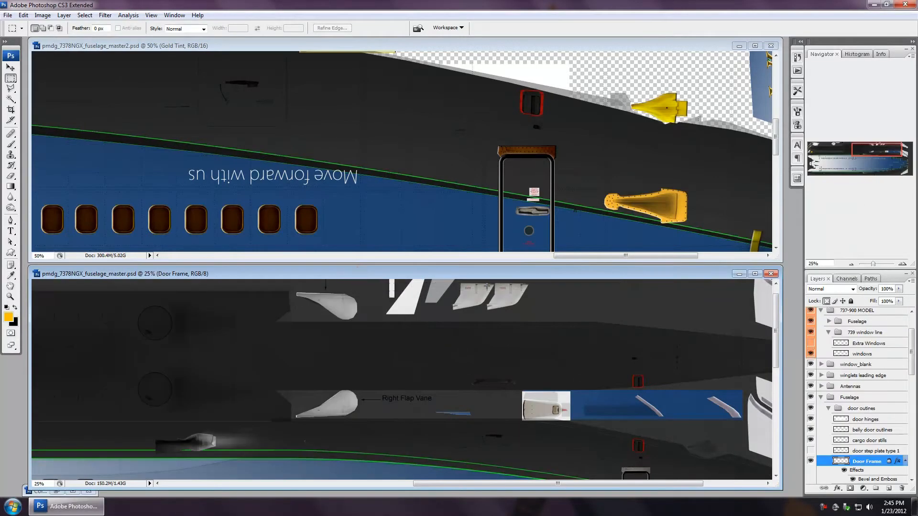
pyautogui.doubleClick(482, 277)
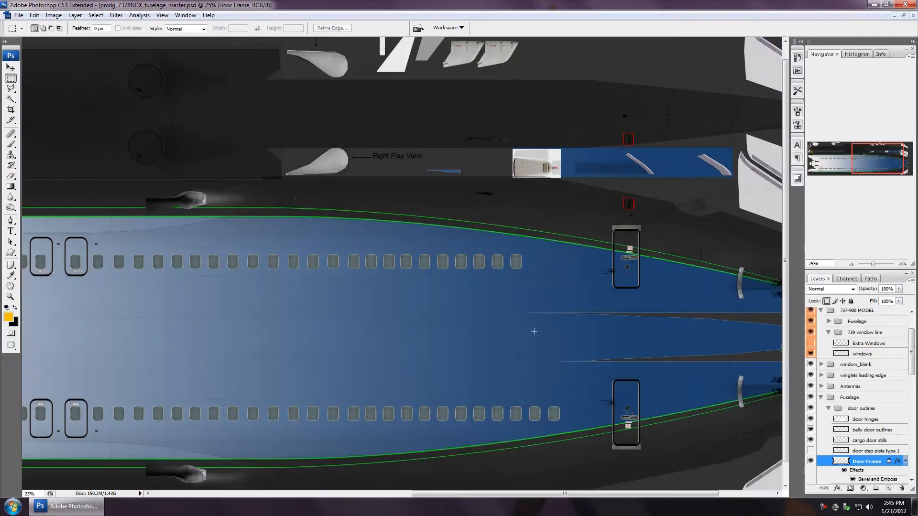
pyautogui.press('f')
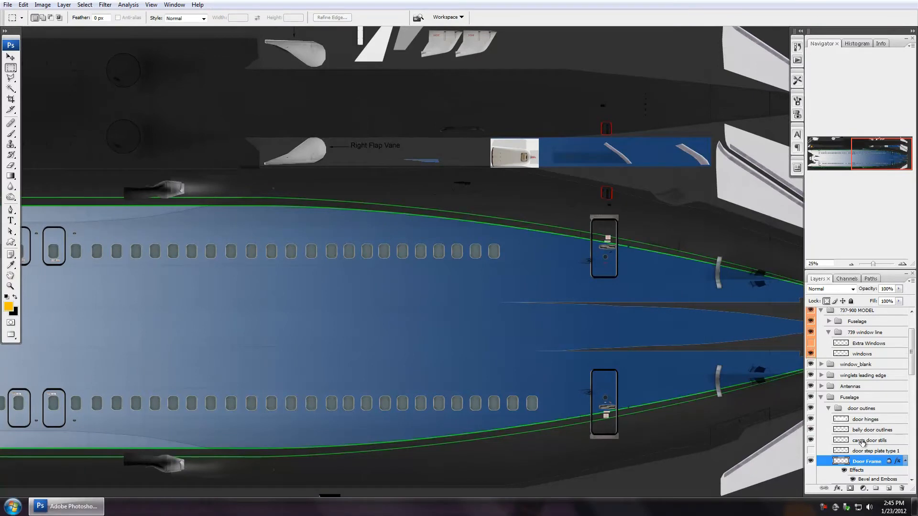
# - Create a new layer directly above the 737-800 MODEL group and name it Gold
pyautogui.scroll(4, 866, 448)
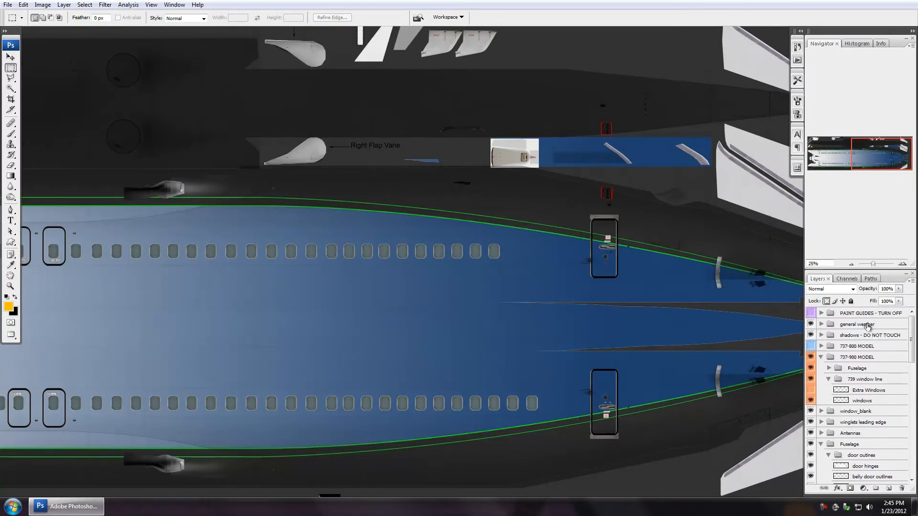
pyautogui.click(866, 349)
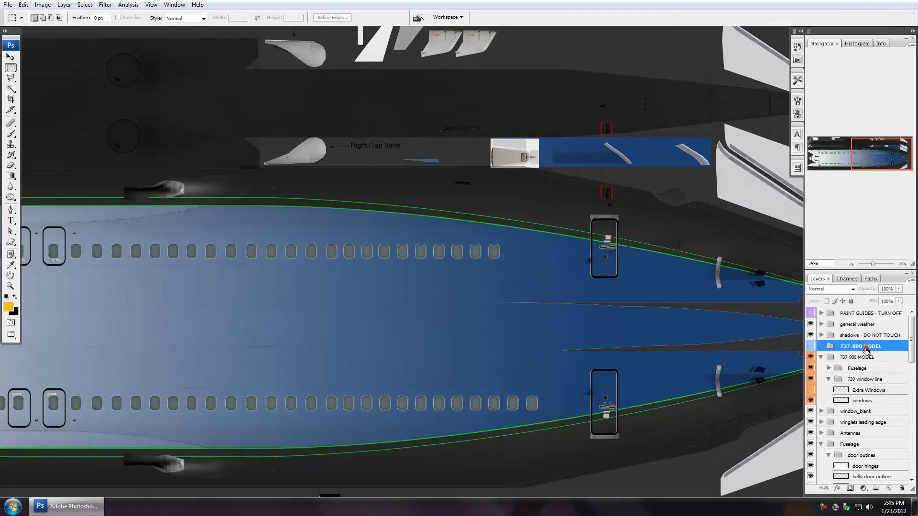
pyautogui.click(888, 489)
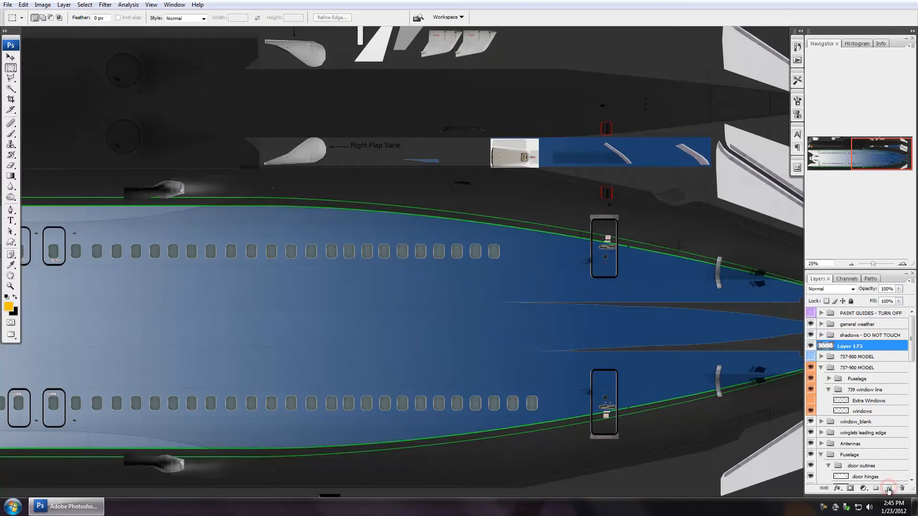
pyautogui.doubleClick(848, 347)
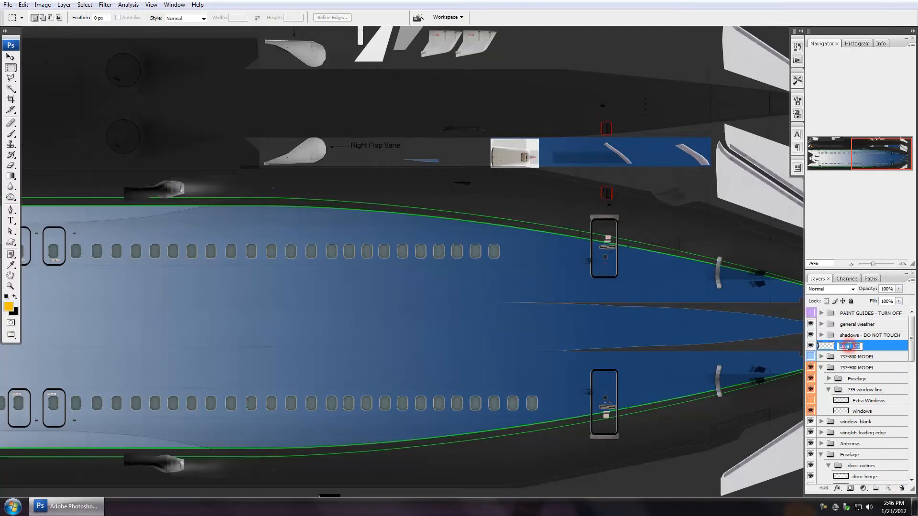
pyautogui.write('Gold')
pyautogui.press('Return')
# - Load the 737-900 Light Ring layer's pixels as a selection, fill it with the gold foreground colour on the Gold layer, and deselect
pyautogui.scroll(-2, 878, 392)
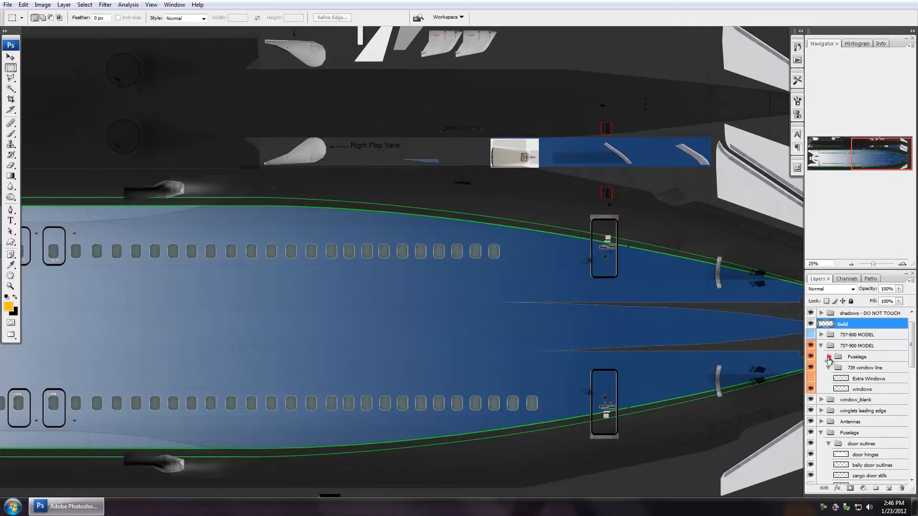
pyautogui.click(830, 356)
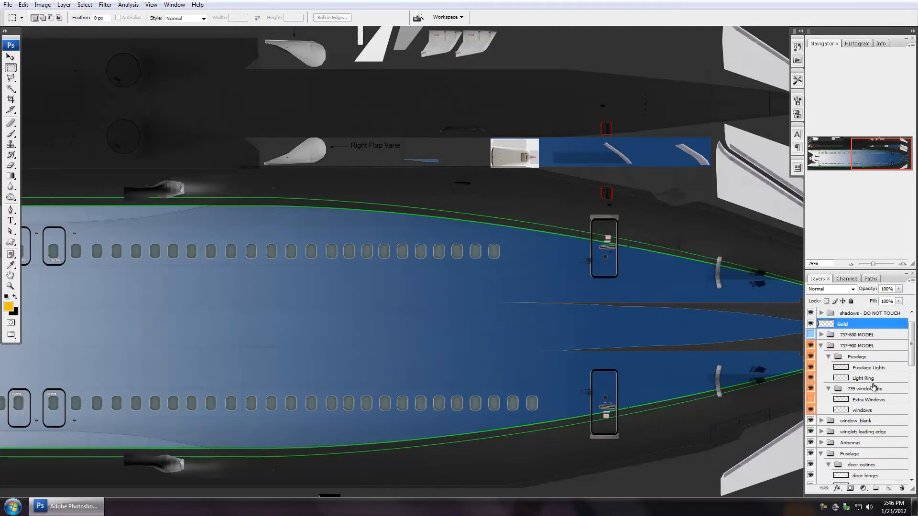
pyautogui.keyDown('ctrl'); pyautogui.click(842, 378); pyautogui.keyUp('ctrl')
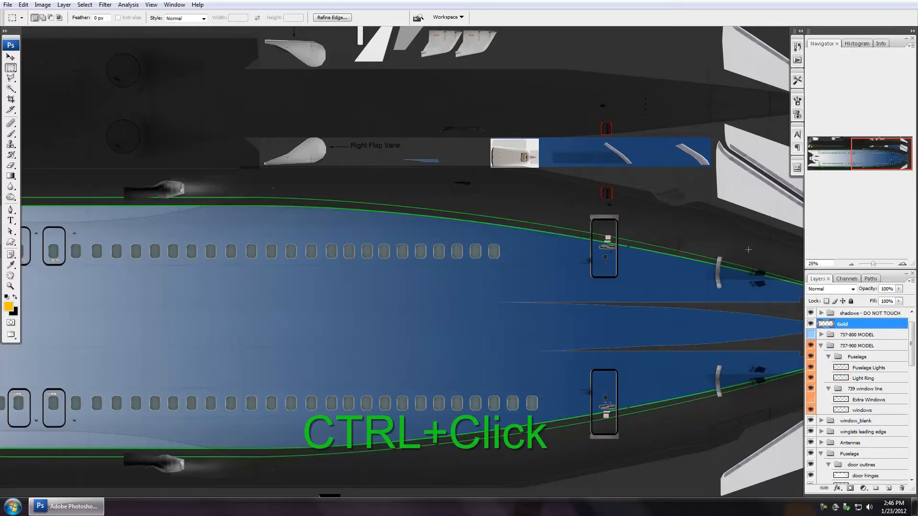
pyautogui.moveTo(226, 267); pyautogui.dragTo(431, 267)
pyautogui.moveTo(197, 267); pyautogui.dragTo(370, 279)
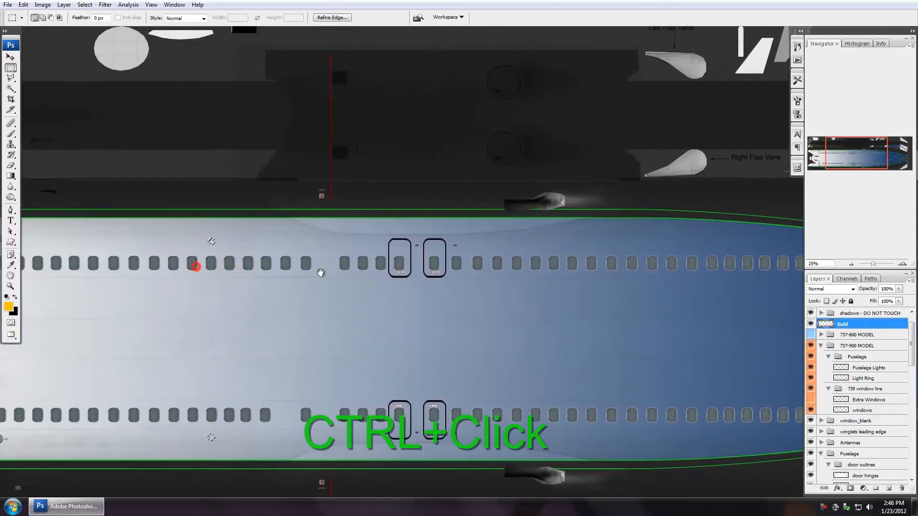
pyautogui.keyDown('ctrl'); pyautogui.click(212, 244); pyautogui.keyUp('ctrl')
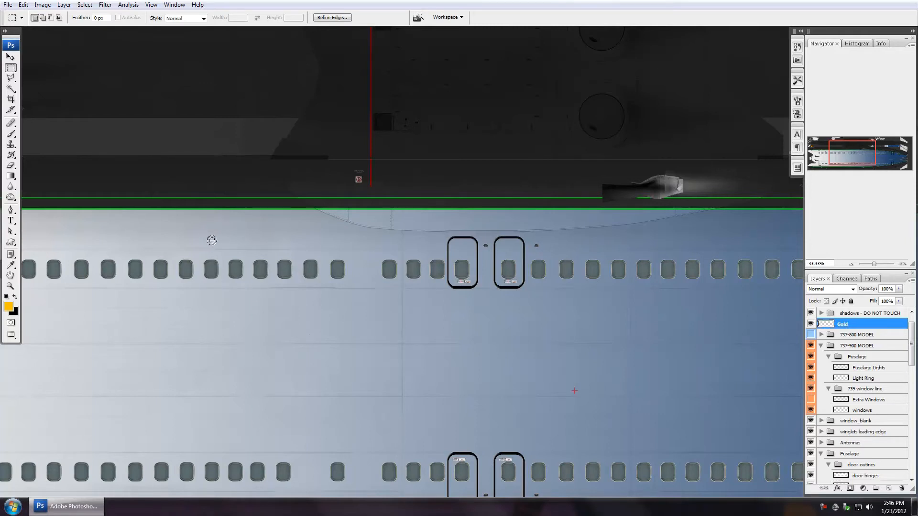
pyautogui.hotkey('alt', 'BackSpace')
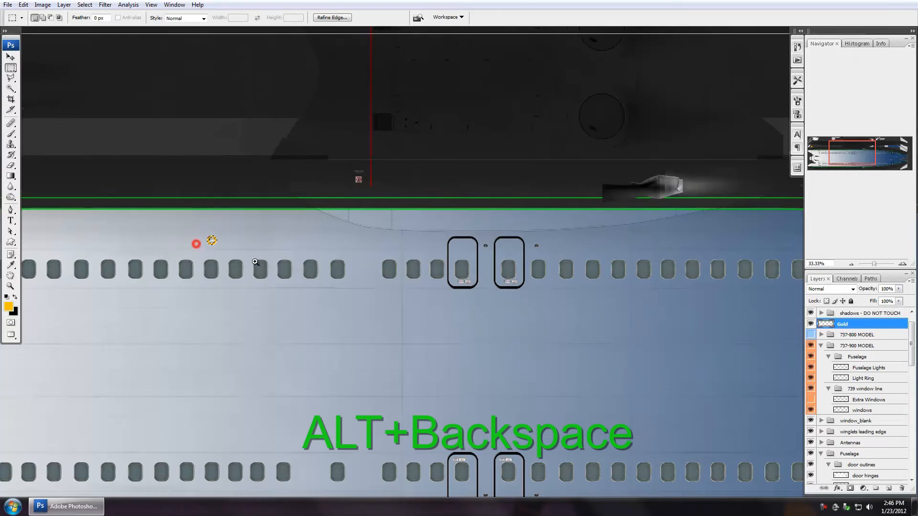
pyautogui.scroll(2, 210, 239)
pyautogui.scroll(1, 213, 236)
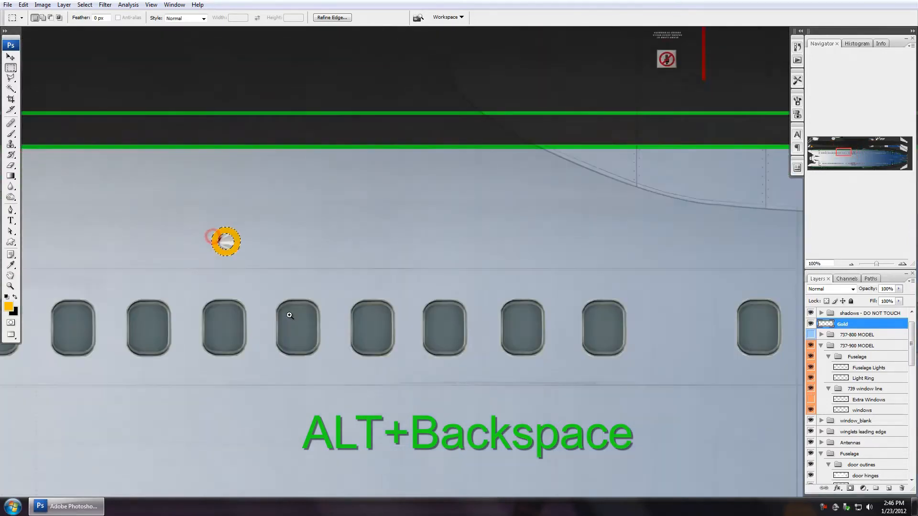
pyautogui.scroll(1, 235, 262)
pyautogui.moveTo(215, 260); pyautogui.dragTo(471, 262)
pyautogui.click(469, 264)
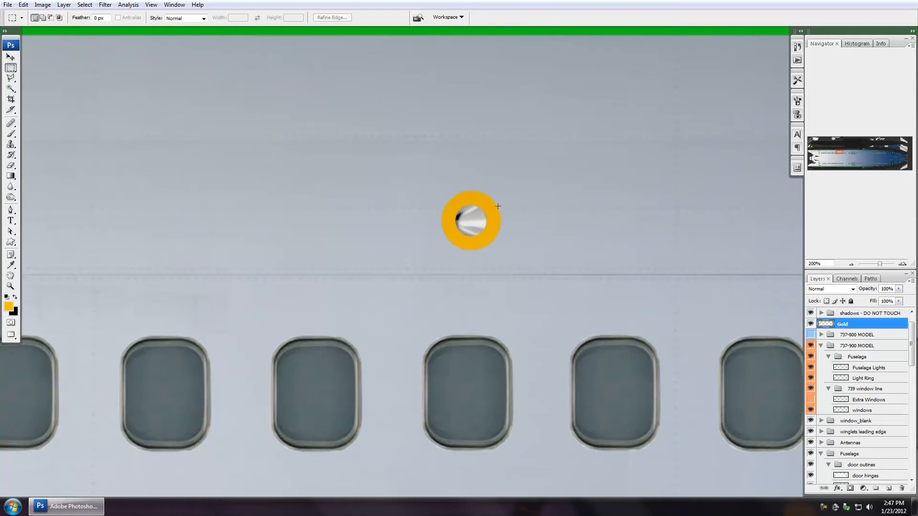
# - Set the Gold layer's blend mode to Color Burn and add an inner Bevel and Emboss with global light off and a 180° angle
pyautogui.click(840, 289)
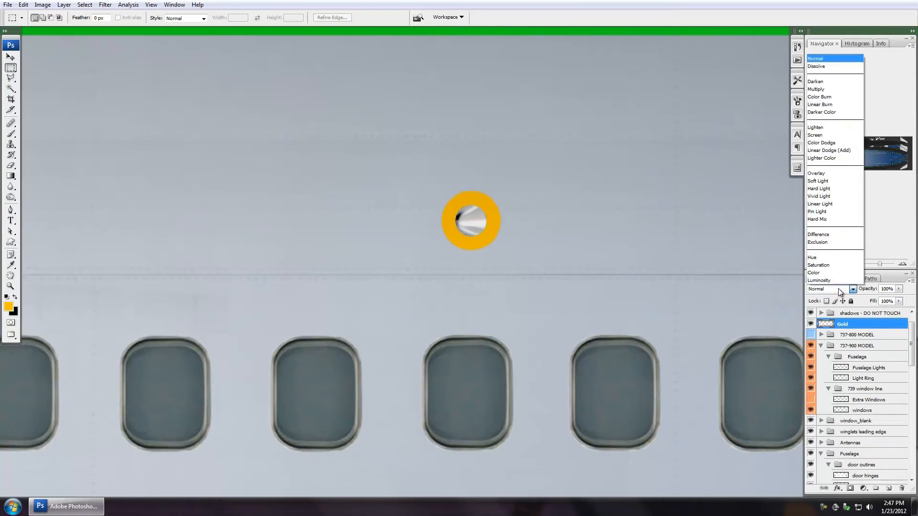
pyautogui.click(836, 96)
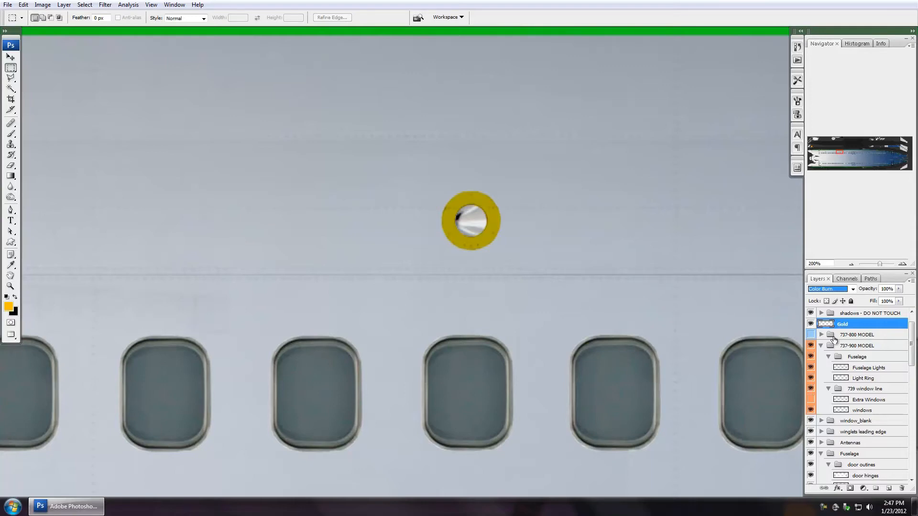
pyautogui.doubleClick(880, 325)
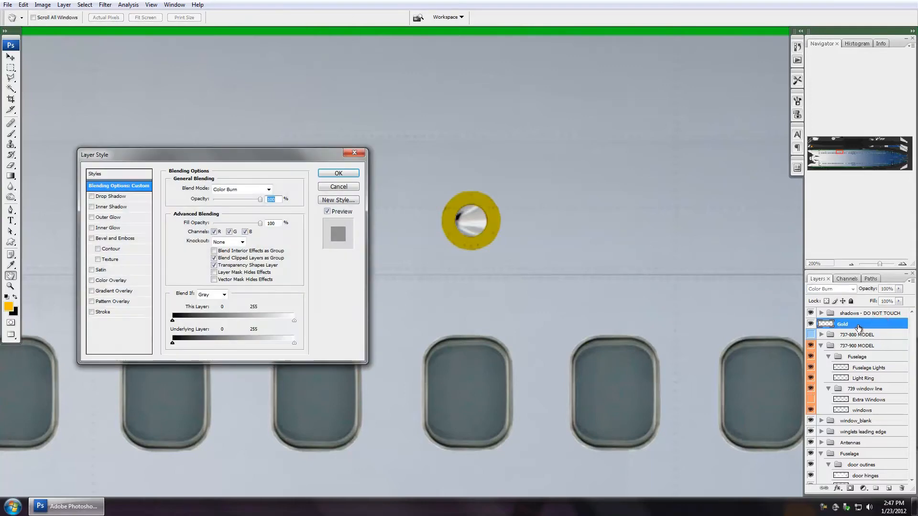
pyautogui.click(102, 238)
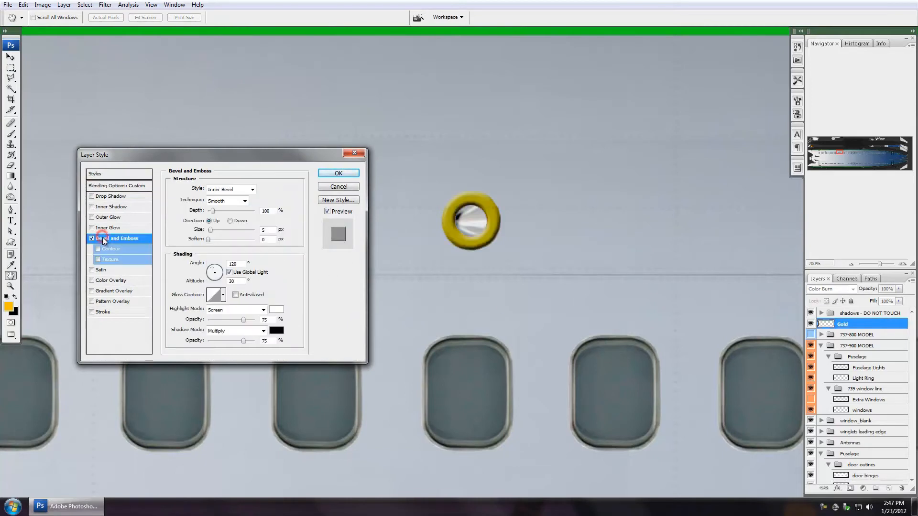
pyautogui.click(230, 272)
pyautogui.click(212, 272)
pyautogui.moveTo(213, 274); pyautogui.dragTo(231, 283)
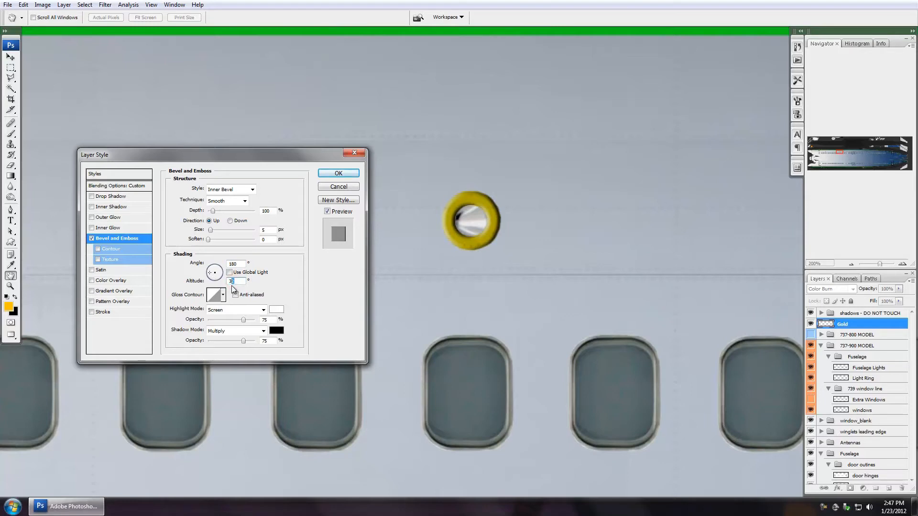
pyautogui.press('Return')
pyautogui.press('m')
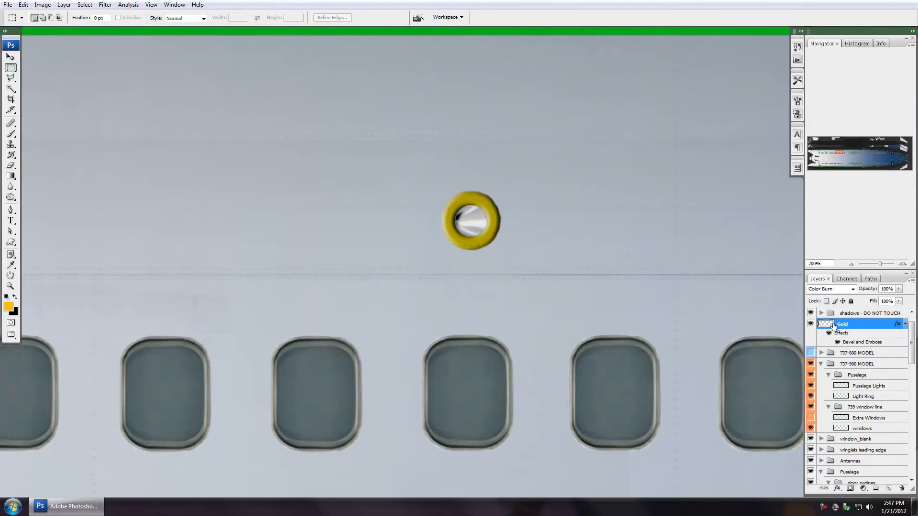
pyautogui.click(906, 323)
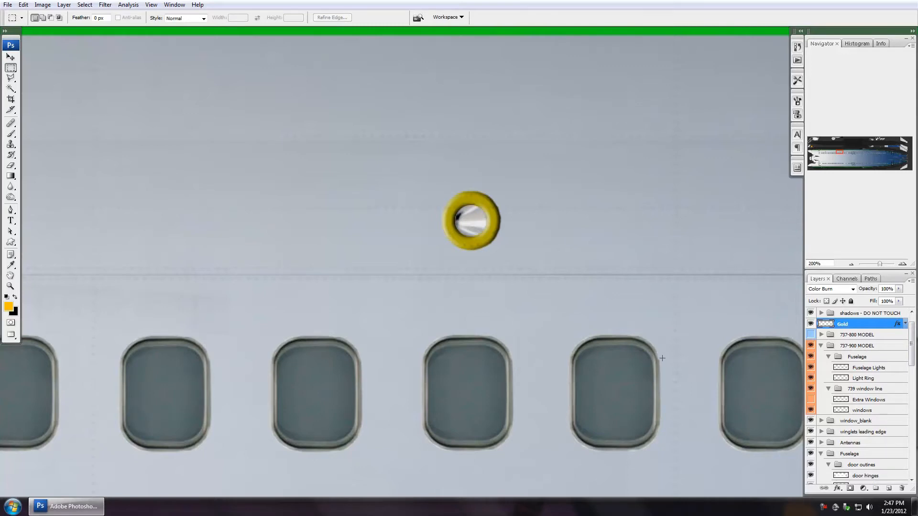
# - Load the 739 windows layer's pixels as a selection and fill it with the gold foreground colour on the Gold layer
pyautogui.hotkey('ctrl', '-')
pyautogui.hotkey('ctrl', '-')
pyautogui.hotkey('ctrl', '-')
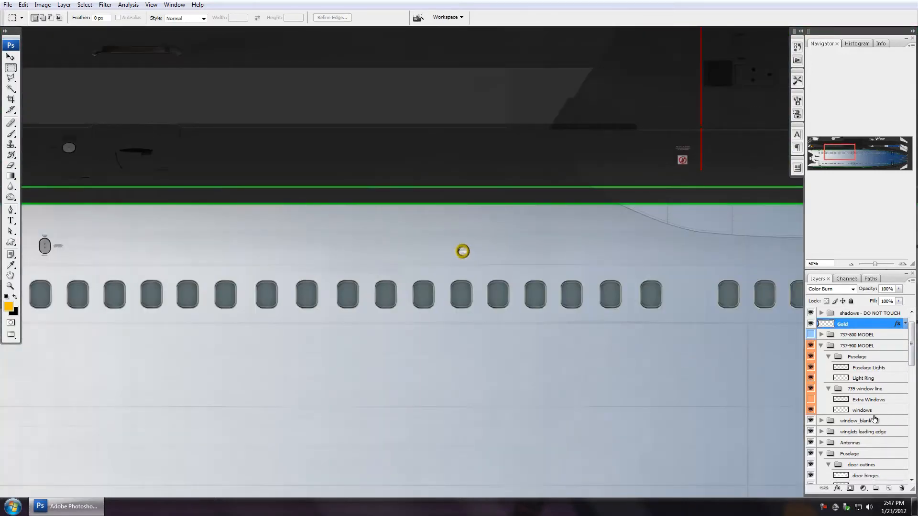
pyautogui.keyDown('ctrl'); pyautogui.click(841, 410); pyautogui.keyUp('ctrl')
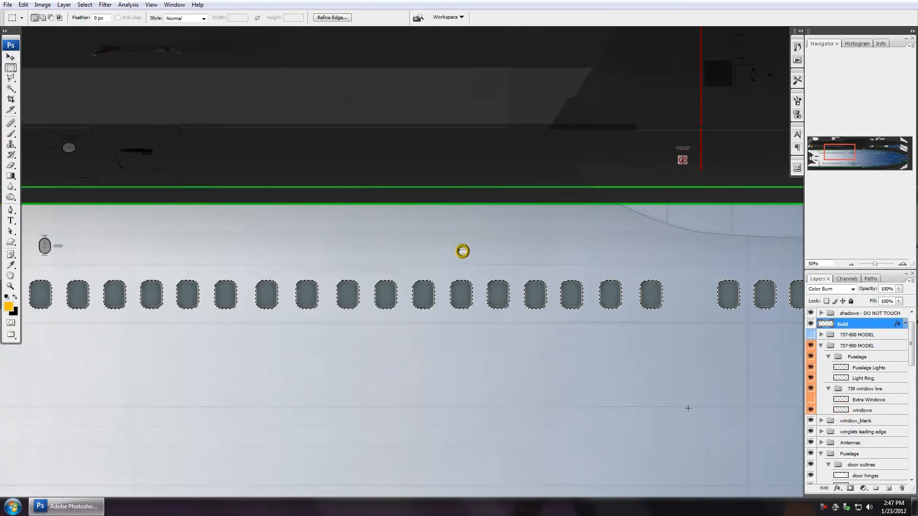
pyautogui.hotkey('alt', 'BackSpace')
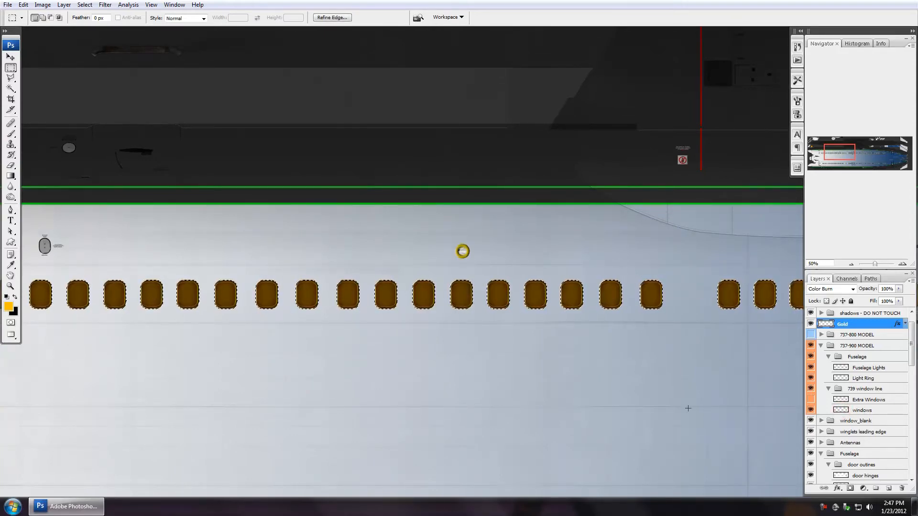
# - Select the pixels of the winglet leading edges layer and fill them with gold on the Gold layer
pyautogui.scroll(-2, 854, 401)
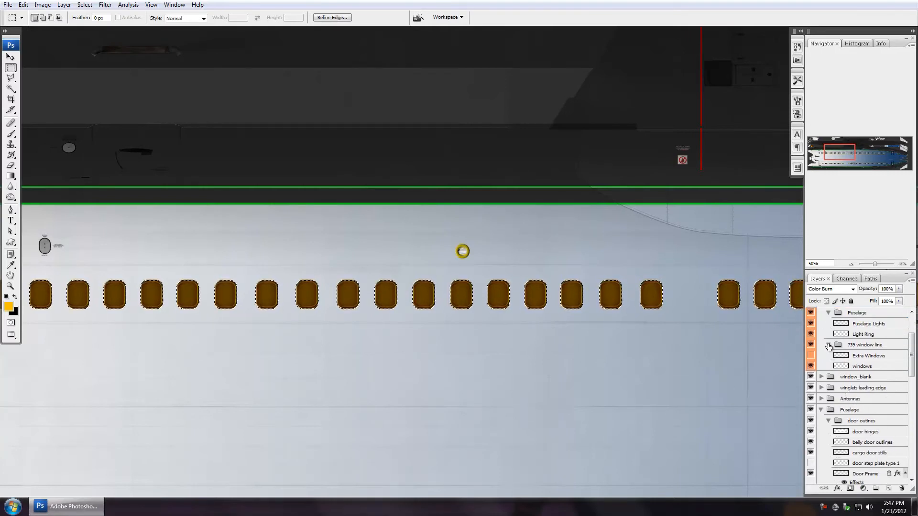
pyautogui.scroll(-2, 860, 428)
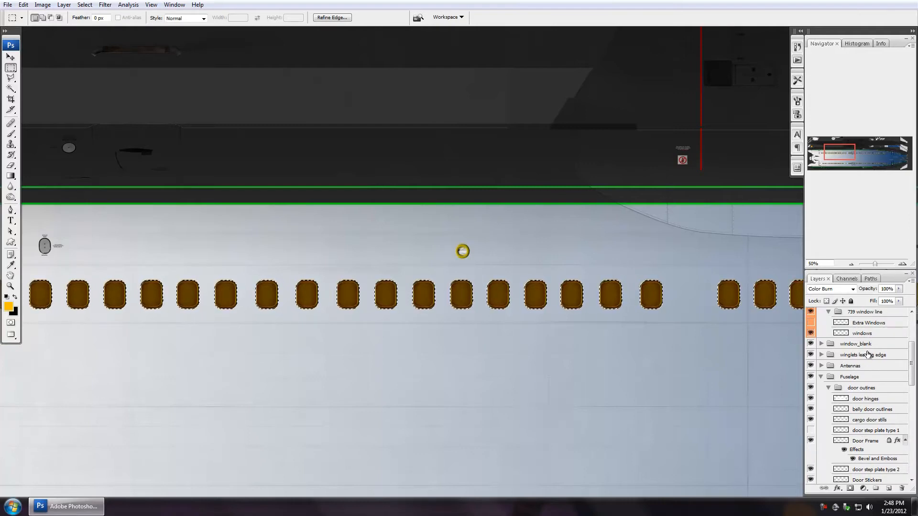
pyautogui.click(821, 355)
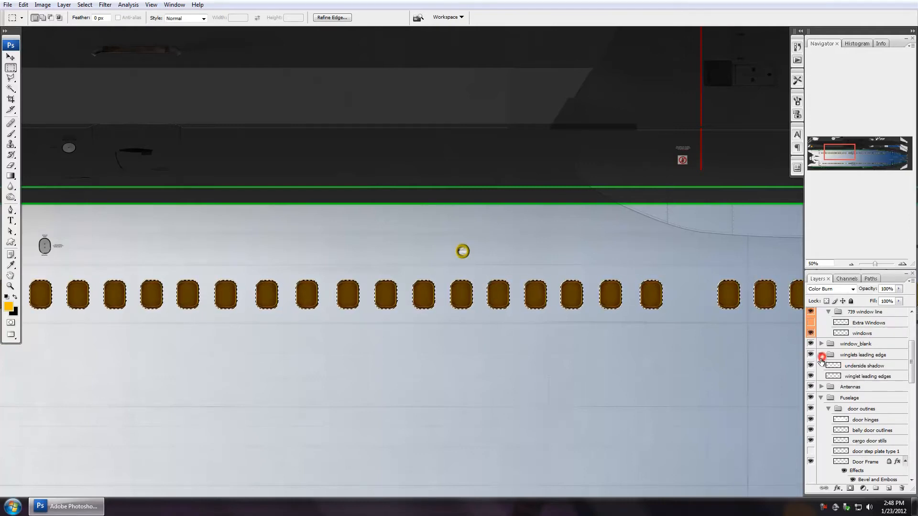
pyautogui.moveTo(894, 144); pyautogui.dragTo(897, 148)
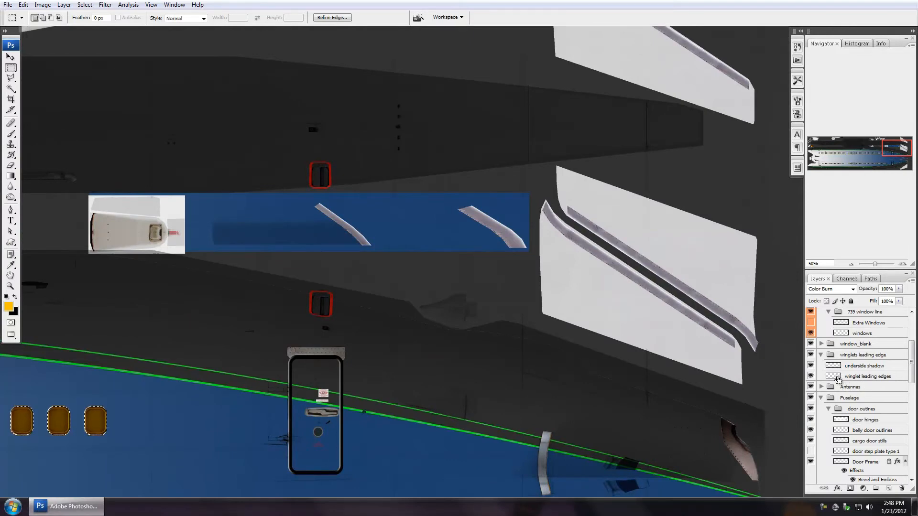
pyautogui.keyDown('ctrl'); pyautogui.click(836, 377); pyautogui.keyUp('ctrl')
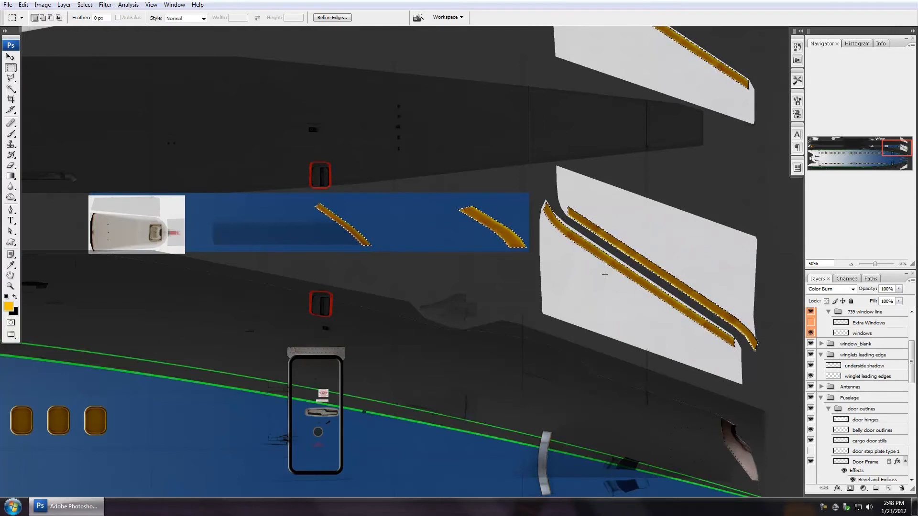
# - Load the door step plate type 2 layer's pixels as a selection, fill it with gold on the Gold layer, and deselect
pyautogui.scroll(-2, 866, 403)
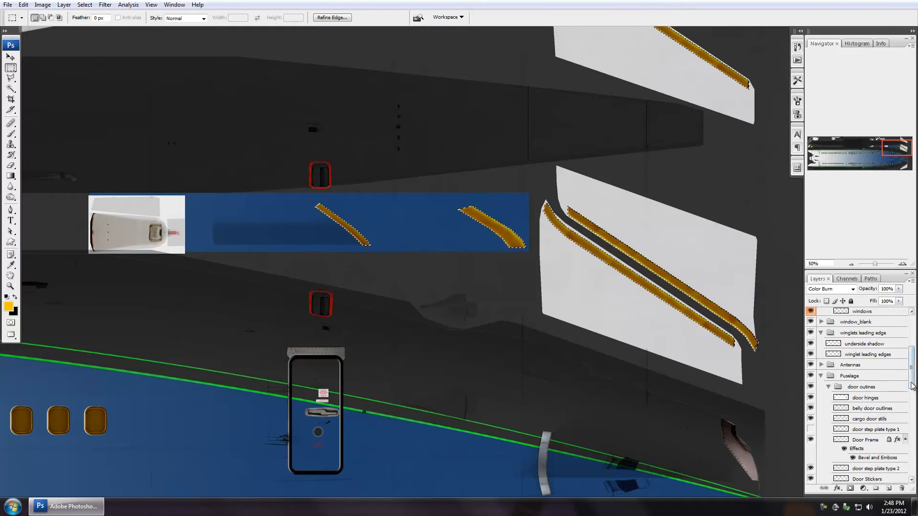
pyautogui.scroll(-3, 911, 375)
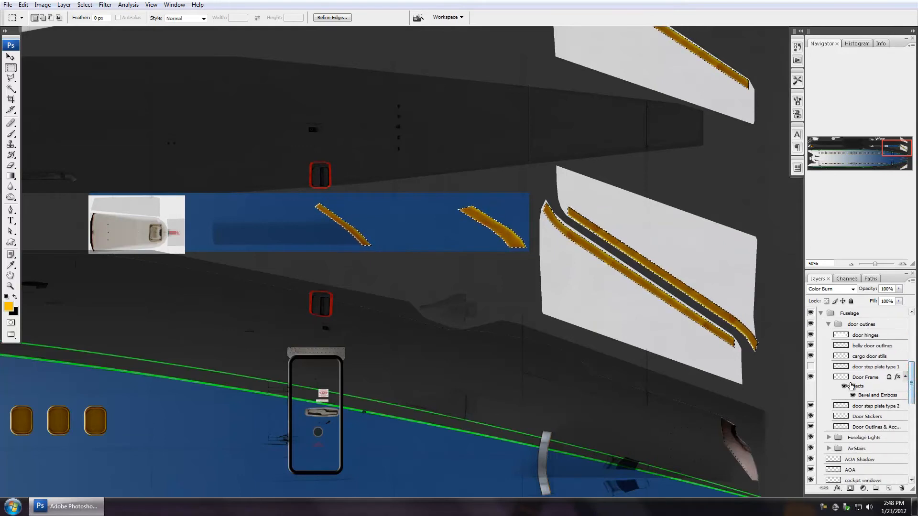
pyautogui.click(905, 378)
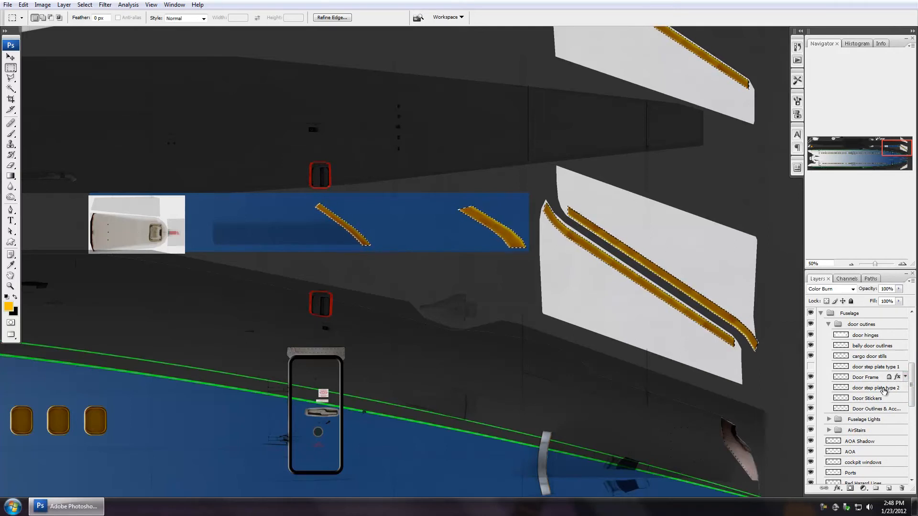
pyautogui.keyDown('ctrl'); pyautogui.click(335, 355); pyautogui.keyUp('ctrl')
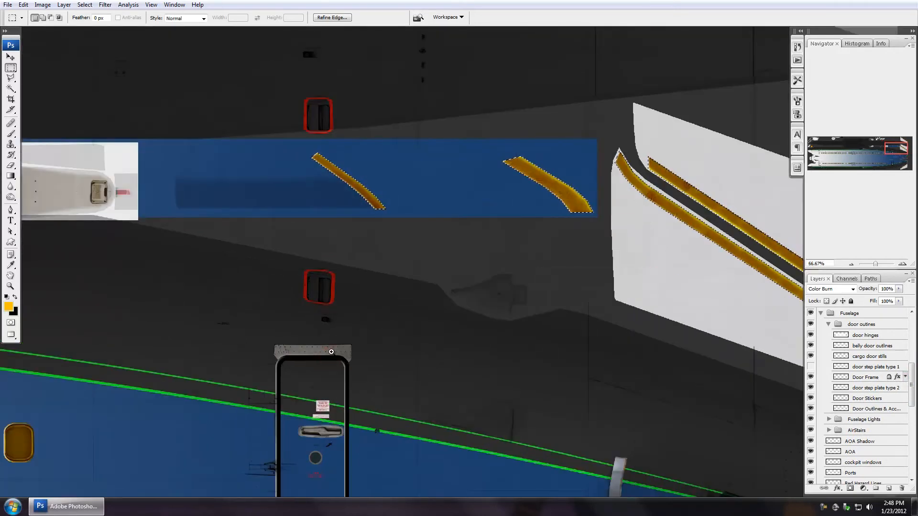
pyautogui.keyDown('ctrl'); pyautogui.click(319, 368); pyautogui.keyUp('ctrl')
pyautogui.moveTo(345, 402)
pyautogui.mouseDown()
pyautogui.moveTo(403, 332)
pyautogui.moveTo(417, 261)
pyautogui.mouseUp()
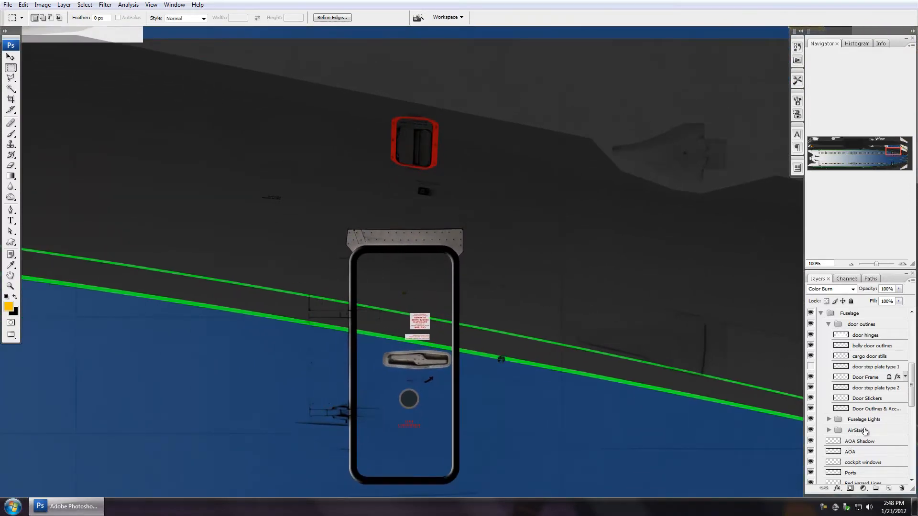
pyautogui.keyDown('ctrl'); pyautogui.click(841, 389); pyautogui.keyUp('ctrl')
pyautogui.hotkey('alt', 'BackSpace')
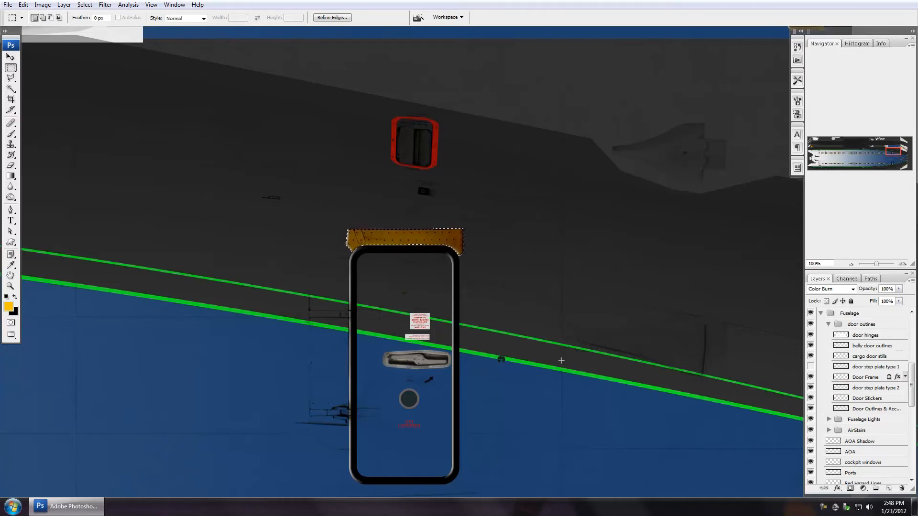
pyautogui.hotkey('ctrl', 'd')
# - Load the cargo door sills layer's pixels as a selection, fill it with gold on the Gold layer, and deselect
pyautogui.moveTo(555, 113); pyautogui.dragTo(522, 347)
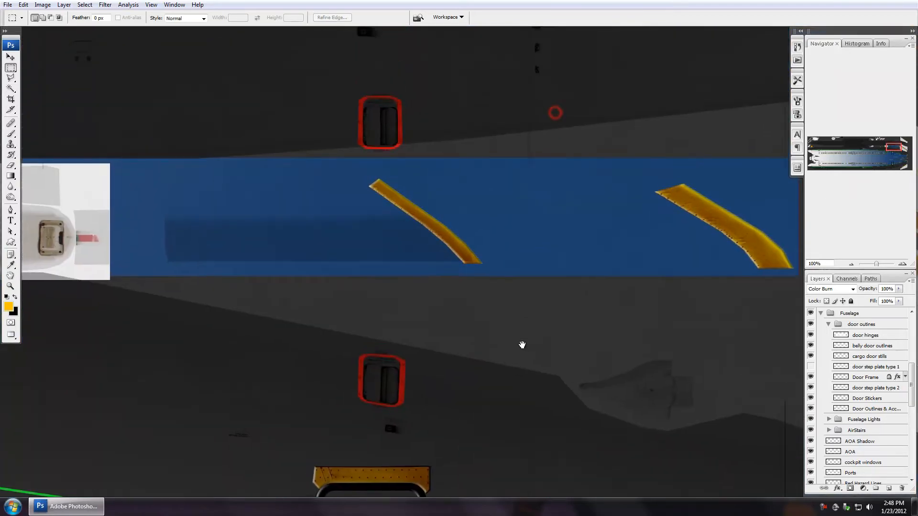
pyautogui.moveTo(466, 200); pyautogui.dragTo(432, 390)
pyautogui.moveTo(362, 354); pyautogui.dragTo(575, 191)
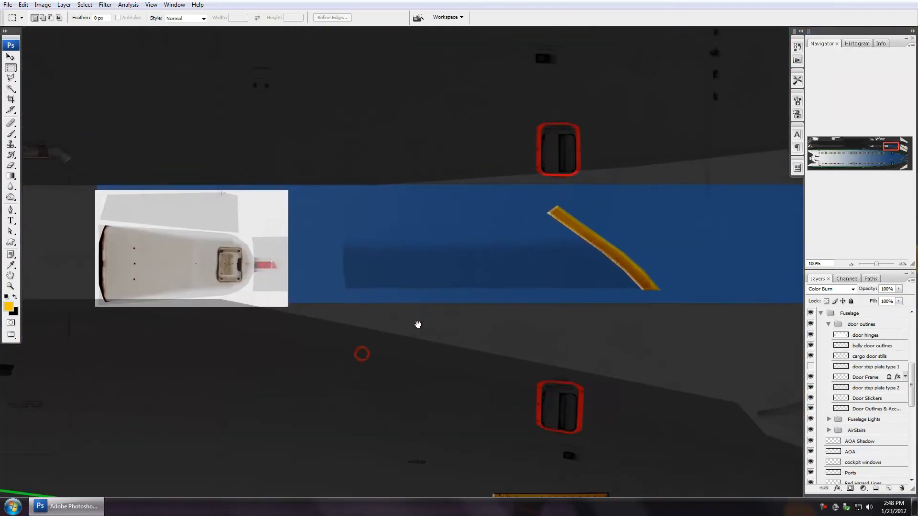
pyautogui.moveTo(403, 336); pyautogui.dragTo(505, 226)
pyautogui.moveTo(324, 232); pyautogui.dragTo(534, 283)
pyautogui.moveTo(194, 80); pyautogui.dragTo(312, 201)
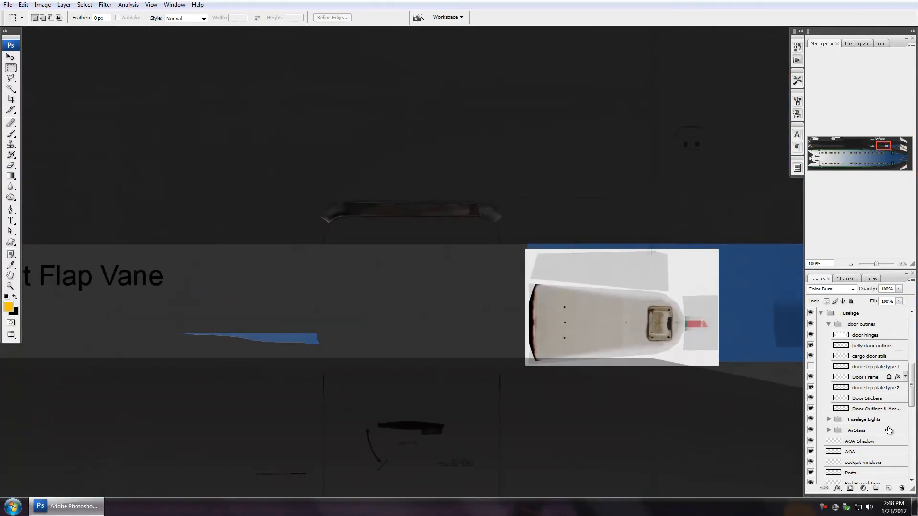
pyautogui.keyDown('ctrl'); pyautogui.click(840, 356); pyautogui.keyUp('ctrl')
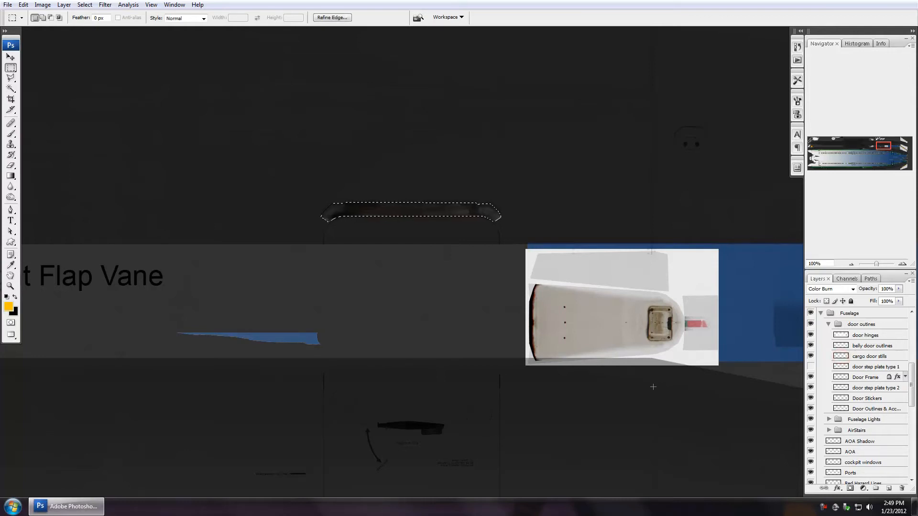
pyautogui.hotkey('alt', 'BackSpace')
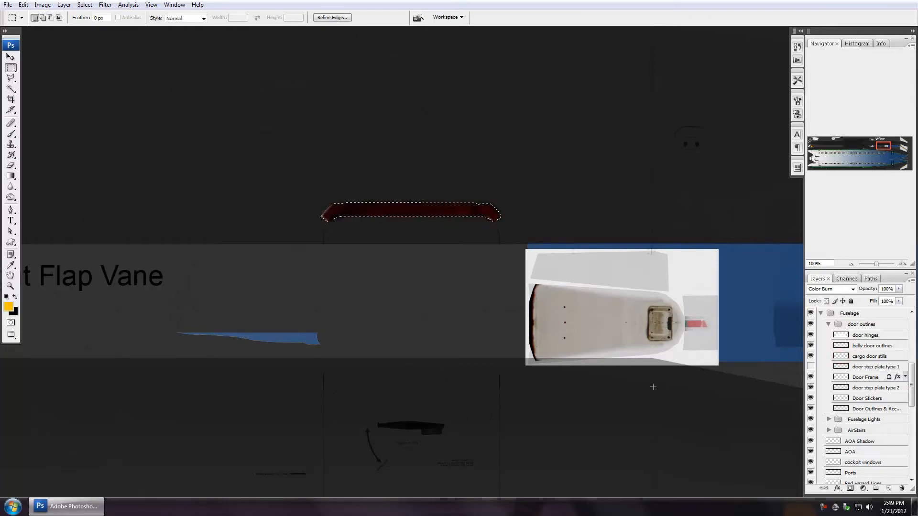
pyautogui.hotkey('ctrl', 'd')
# - Fill the round sensor plate above the static port markings near the nose with gold on the Gold layer
pyautogui.moveTo(634, 409); pyautogui.dragTo(467, 267)
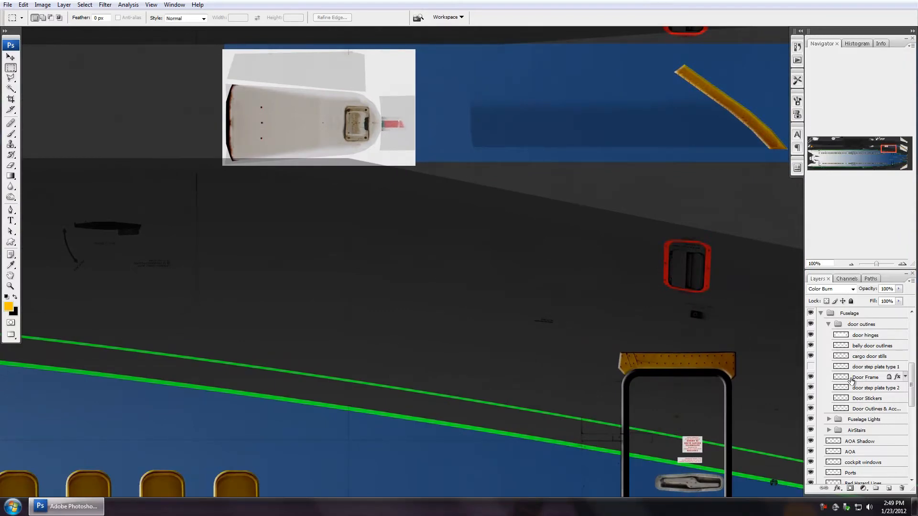
pyautogui.scroll(1, 848, 412)
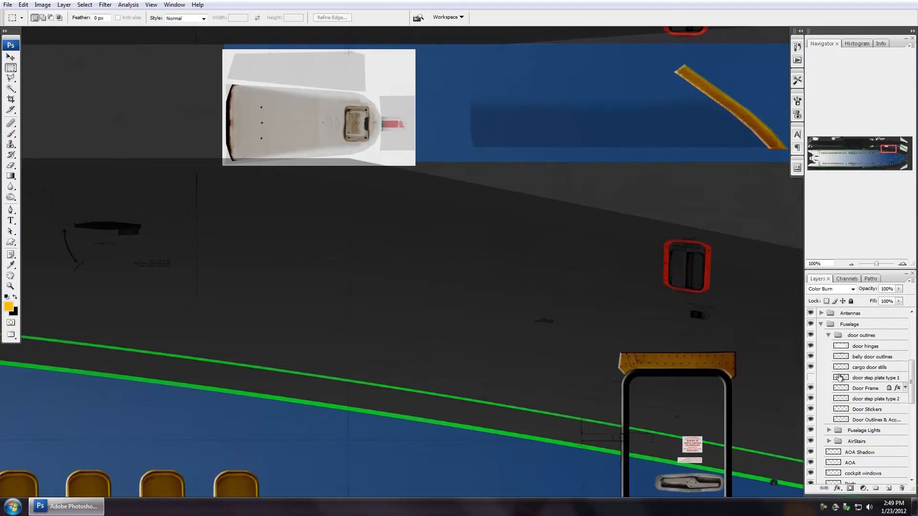
pyautogui.click(829, 335)
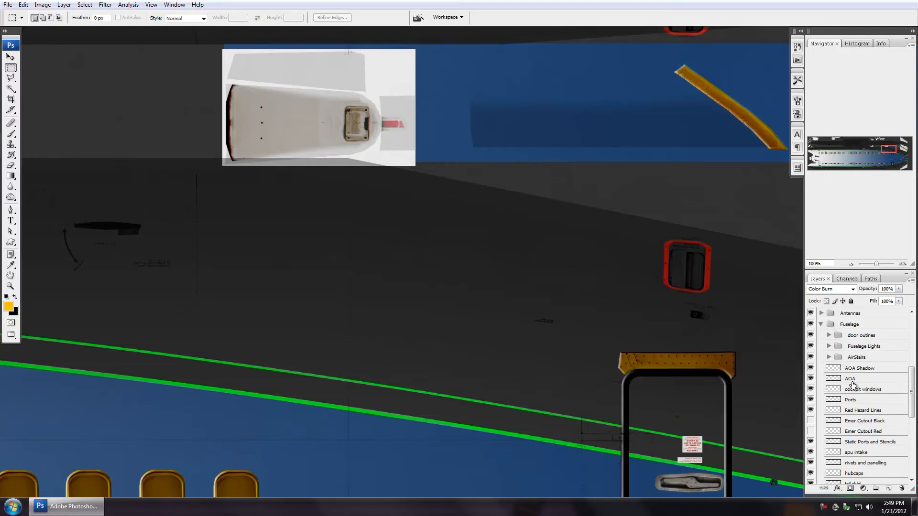
pyautogui.scroll(-2, 853, 383)
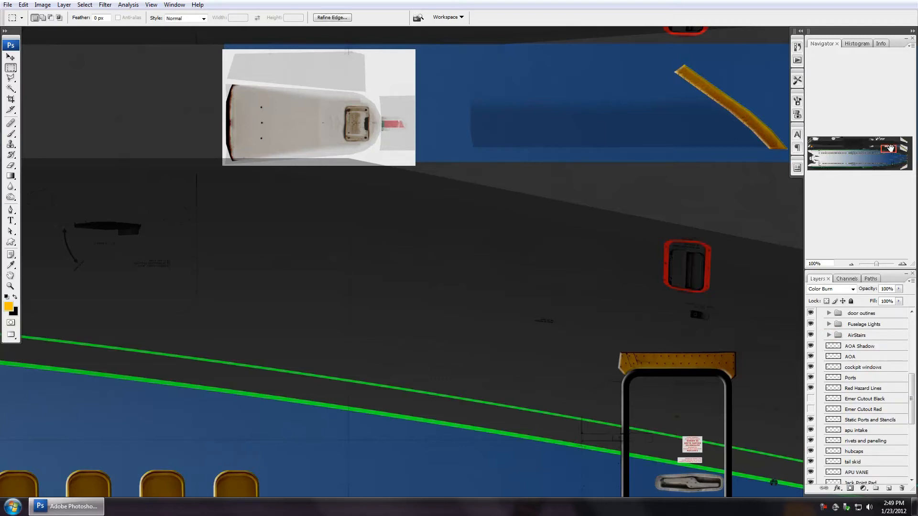
pyautogui.moveTo(822, 155); pyautogui.dragTo(812, 151)
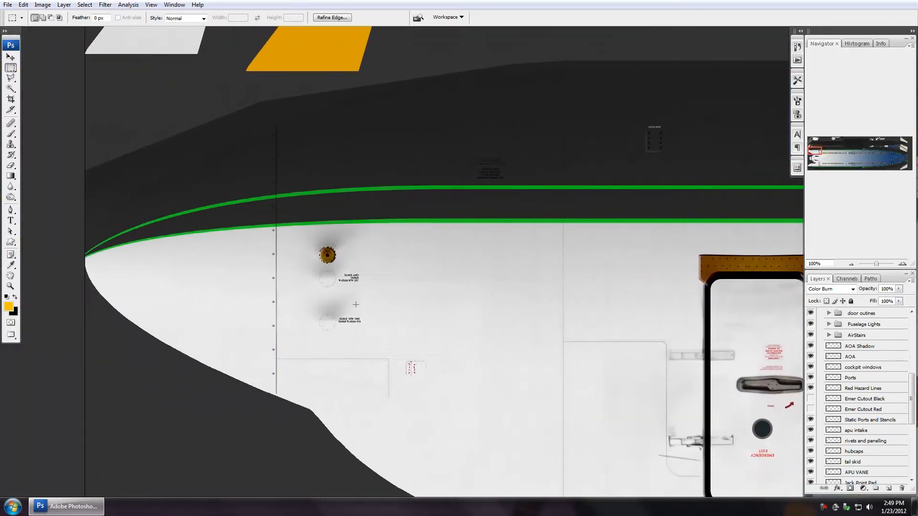
# - Erase the gold from the centre of the nose sensor plate with a 15 px eraser brush
pyautogui.click(318, 255)
pyautogui.click(329, 273)
pyautogui.click(328, 268)
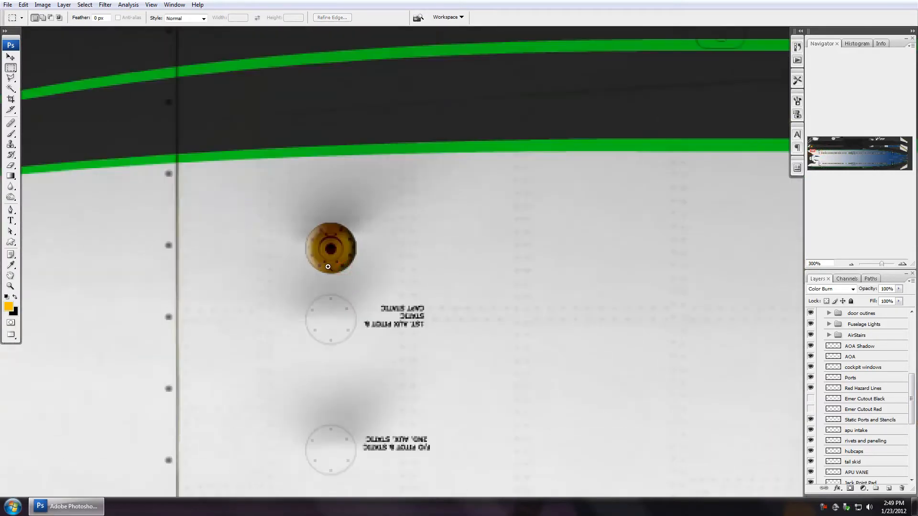
pyautogui.press('e')
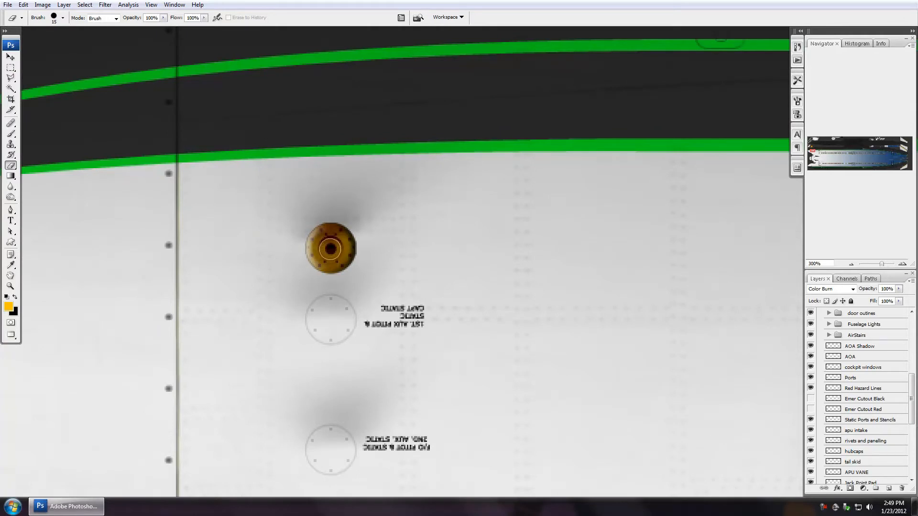
pyautogui.click(330, 249)
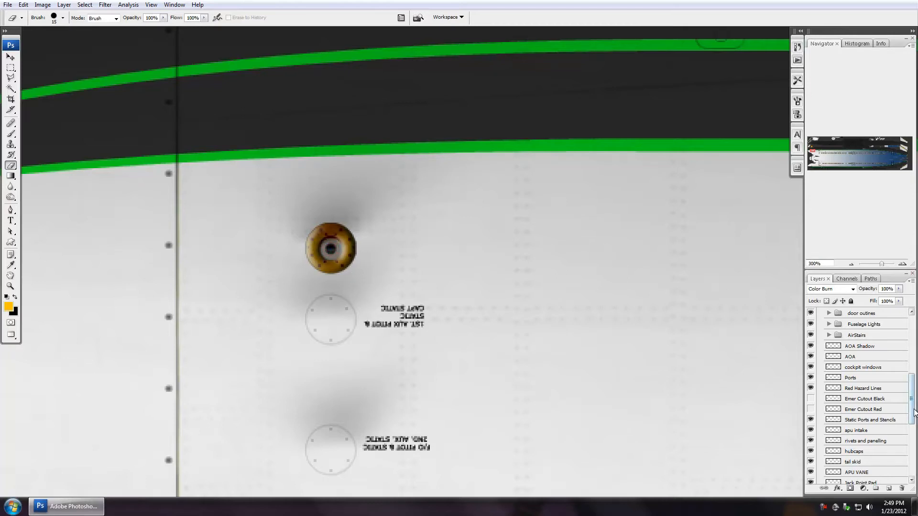
pyautogui.moveTo(910, 400); pyautogui.dragTo(909, 414)
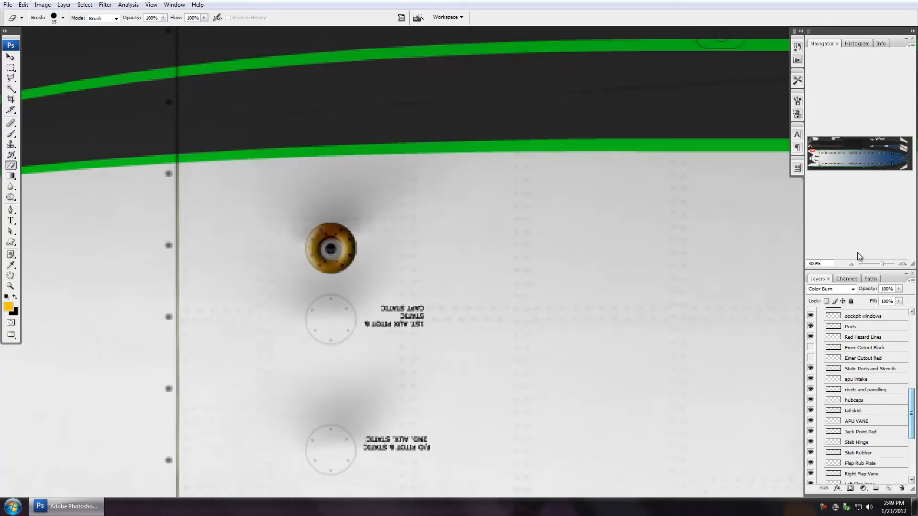
# - Erase the gold from the centre of the round sensor plate below the CAPT PITOT AND STATIC marking, using the 15 px eraser
pyautogui.click(813, 169)
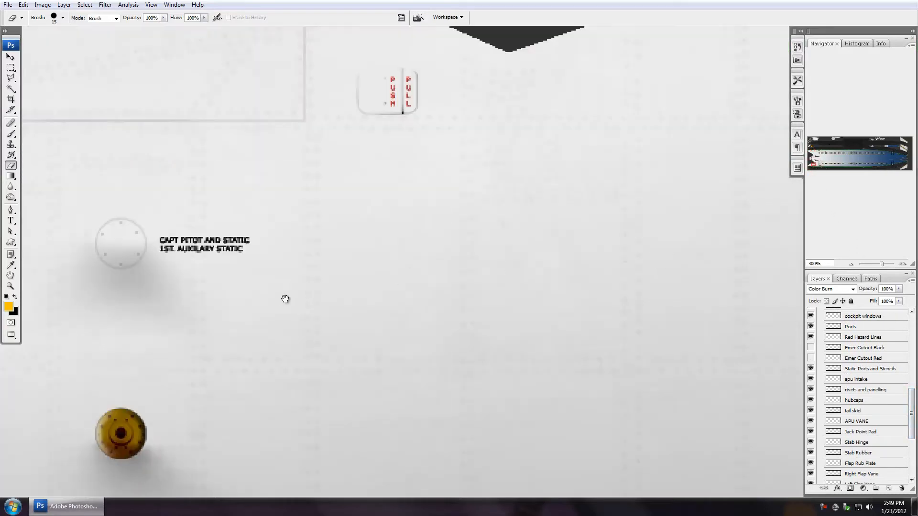
pyautogui.moveTo(154, 354); pyautogui.dragTo(416, 219)
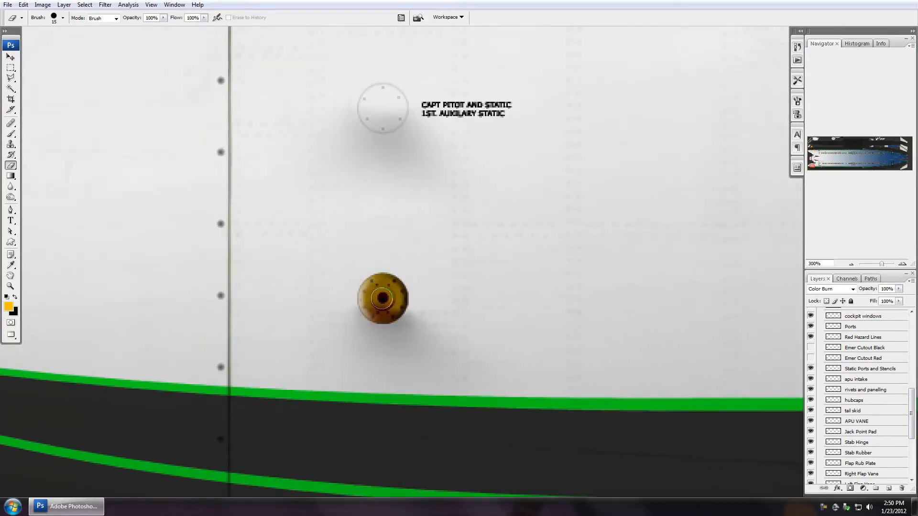
pyautogui.moveTo(382, 299); pyautogui.dragTo(388, 303)
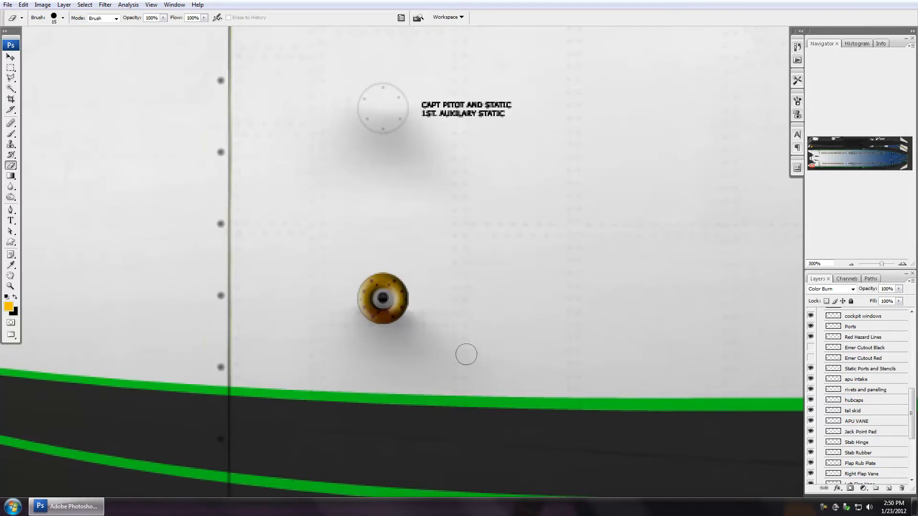
pyautogui.moveTo(575, 296); pyautogui.dragTo(432, 342)
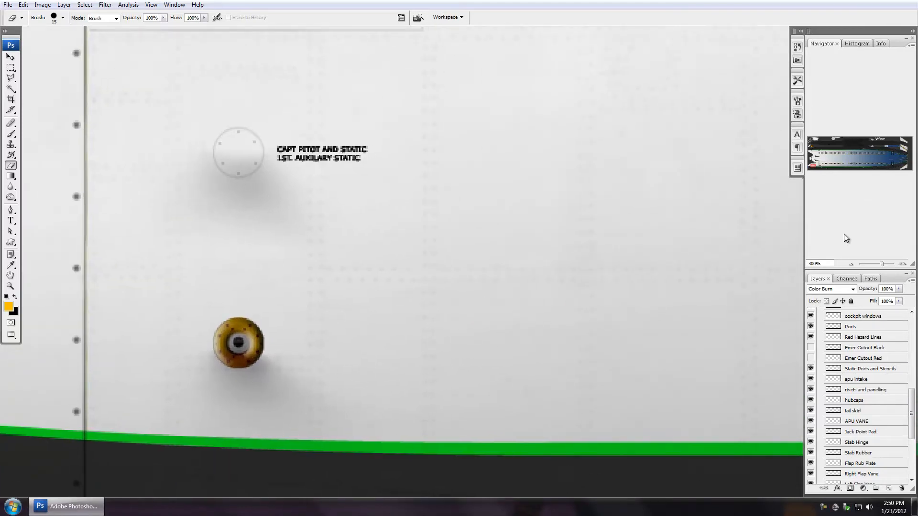
# - Load the Door Frame layer's pixels as a selection, fill it with gold on the Gold layer, and deselect
pyautogui.moveTo(889, 158); pyautogui.dragTo(892, 152)
pyautogui.moveTo(561, 246); pyautogui.dragTo(519, 247)
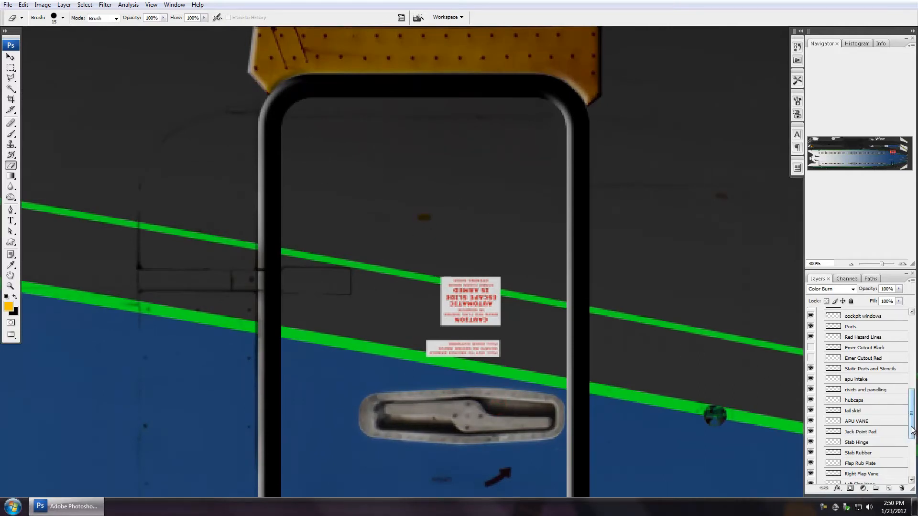
pyautogui.moveTo(912, 429); pyautogui.dragTo(914, 383)
pyautogui.click(829, 398)
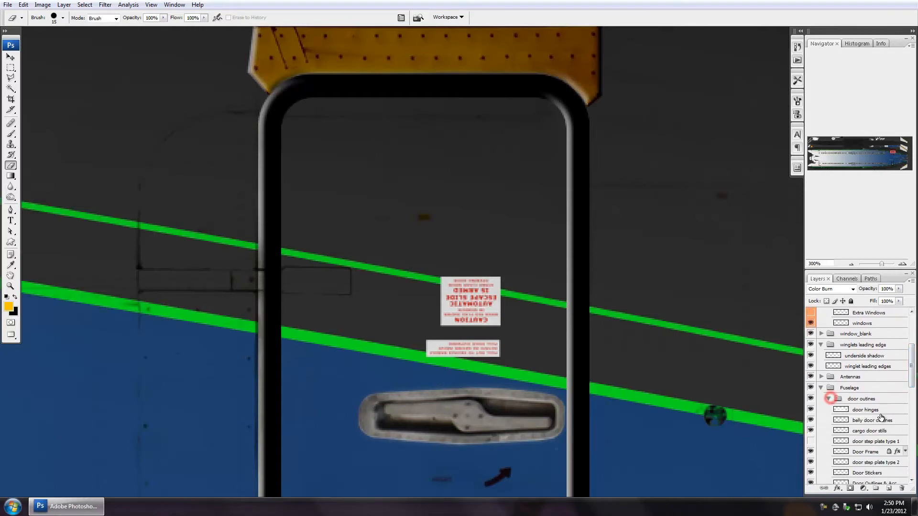
pyautogui.scroll(-2, 881, 417)
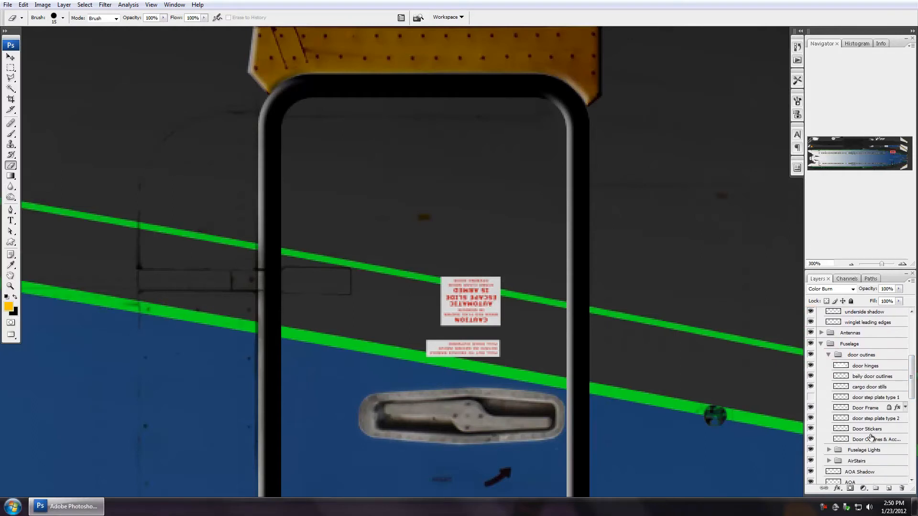
pyautogui.keyDown('ctrl'); pyautogui.click(838, 410); pyautogui.keyUp('ctrl')
pyautogui.hotkey('alt', 'BackSpace')
pyautogui.hotkey('ctrl', 'd')
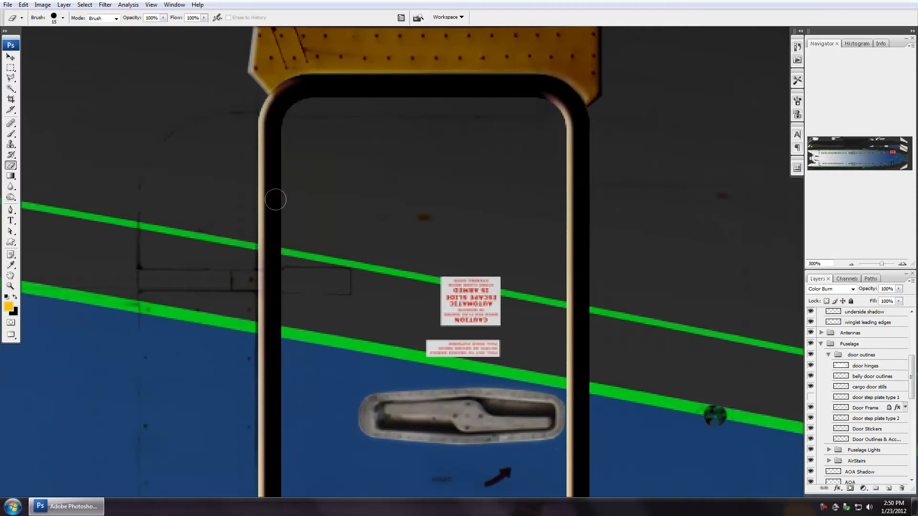
pyautogui.moveTo(689, 398); pyautogui.dragTo(414, 287)
pyautogui.moveTo(644, 350)
pyautogui.mouseDown()
pyautogui.moveTo(549, 332)
pyautogui.moveTo(366, 445)
pyautogui.mouseUp()
pyautogui.hotkey('ctrl', '-')
pyautogui.hotkey('ctrl', '-')
pyautogui.hotkey('ctrl', '-')
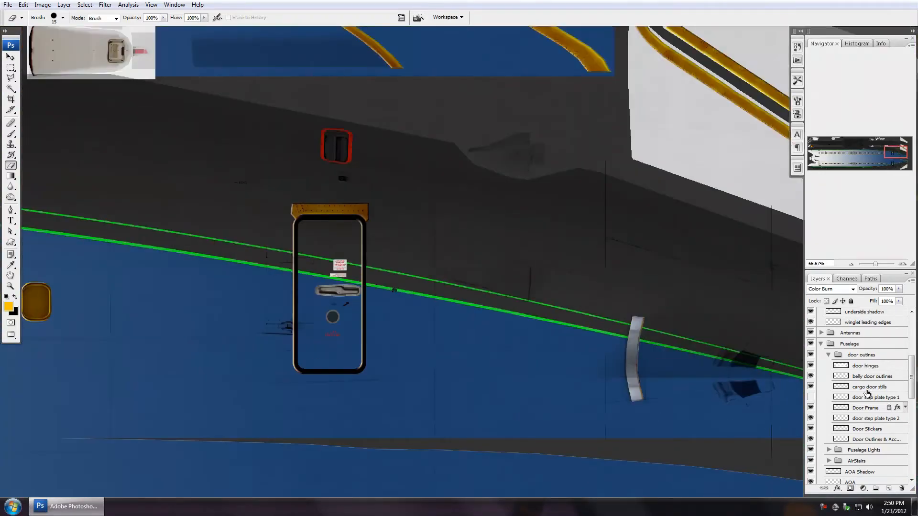
# - Load the cockpit windows layer's pixels as a selection and fill it with gold on the Gold layer
pyautogui.click(829, 356)
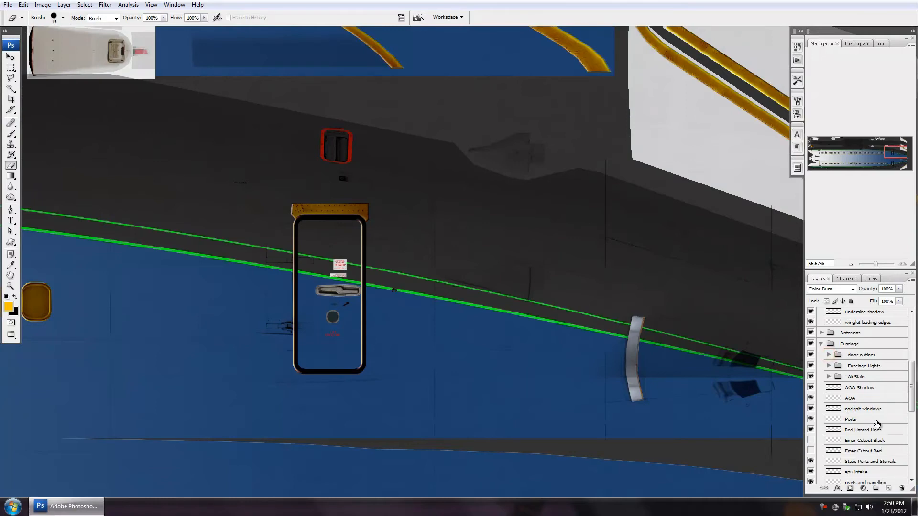
pyautogui.scroll(-1, 874, 419)
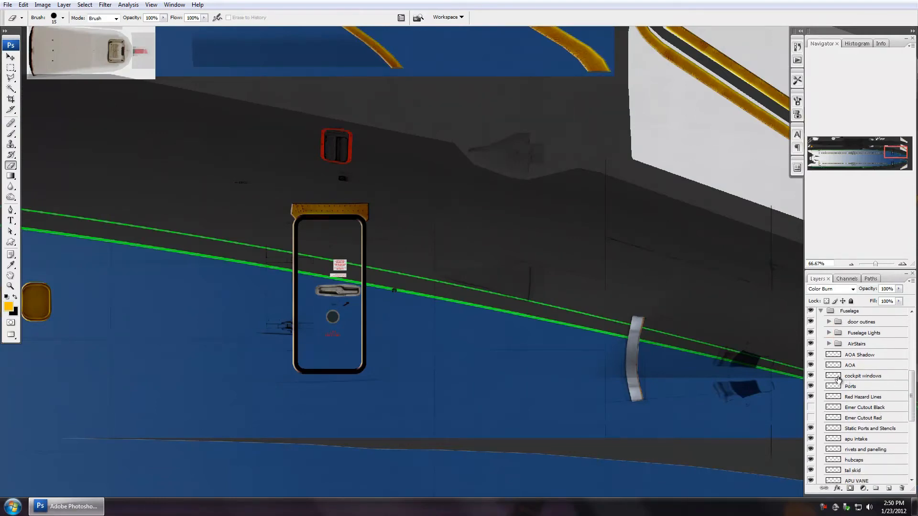
pyautogui.click(814, 140)
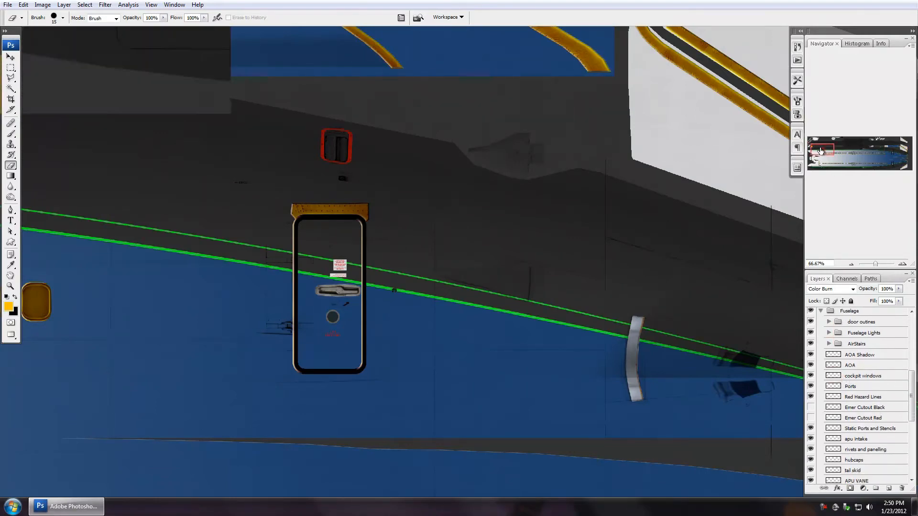
pyautogui.moveTo(813, 139); pyautogui.dragTo(816, 142)
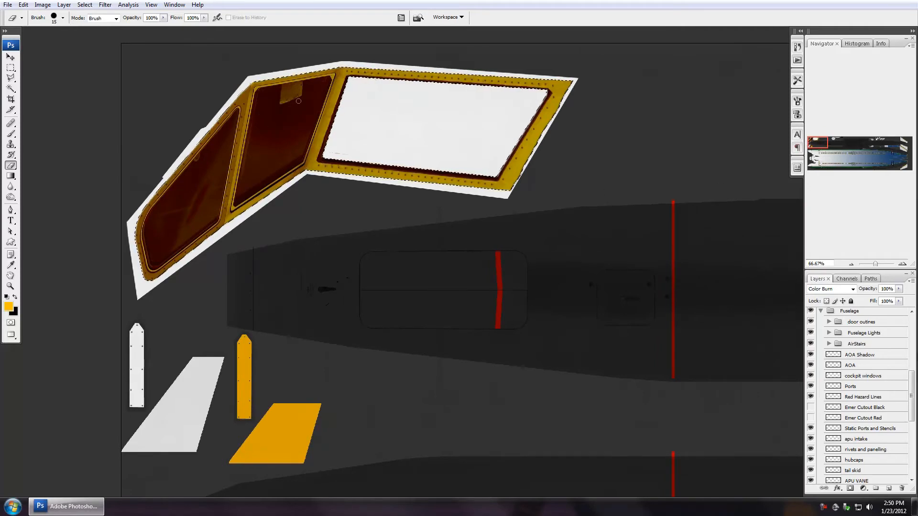
# - Load the apu intake layer's pixels as a selection and add a new layer above Stripe Left in the Paint Layer group
pyautogui.moveTo(889, 159); pyautogui.dragTo(897, 151)
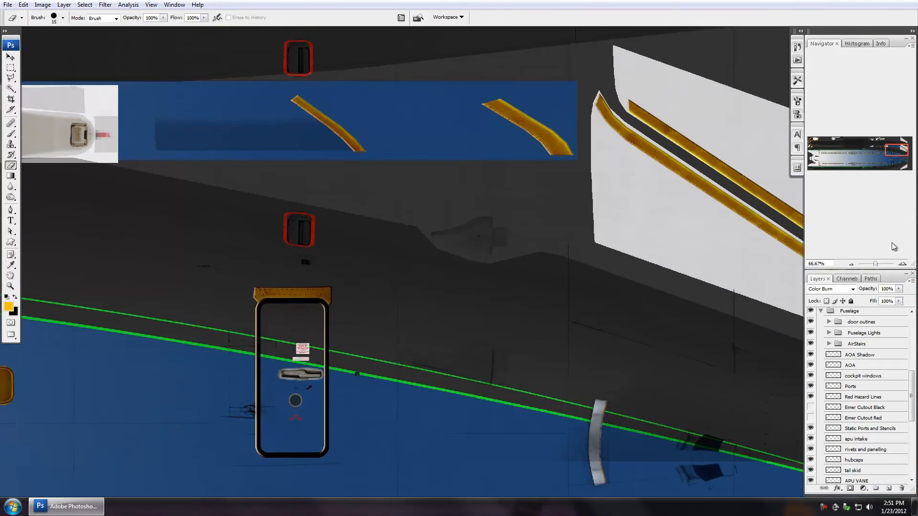
pyautogui.keyDown('ctrl'); pyautogui.click(834, 440); pyautogui.keyUp('ctrl')
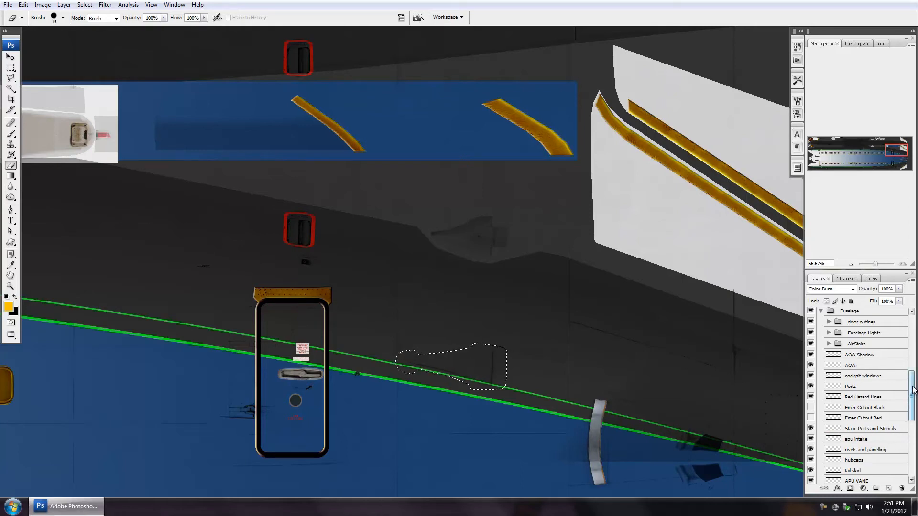
pyautogui.moveTo(912, 388); pyautogui.dragTo(914, 449)
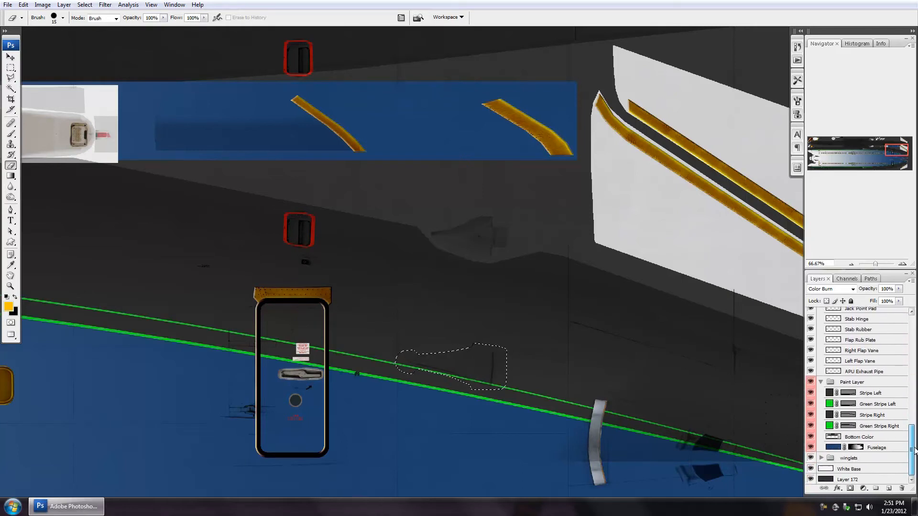
pyautogui.click(865, 395)
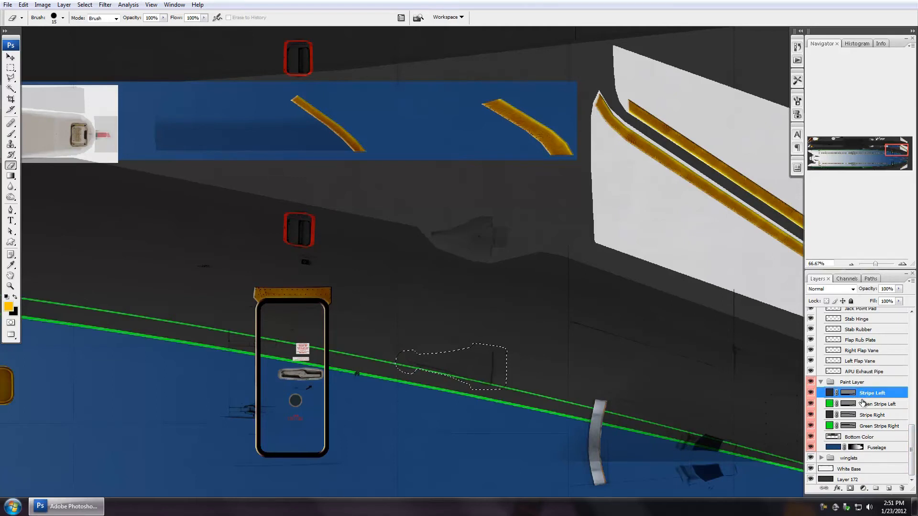
pyautogui.click(889, 489)
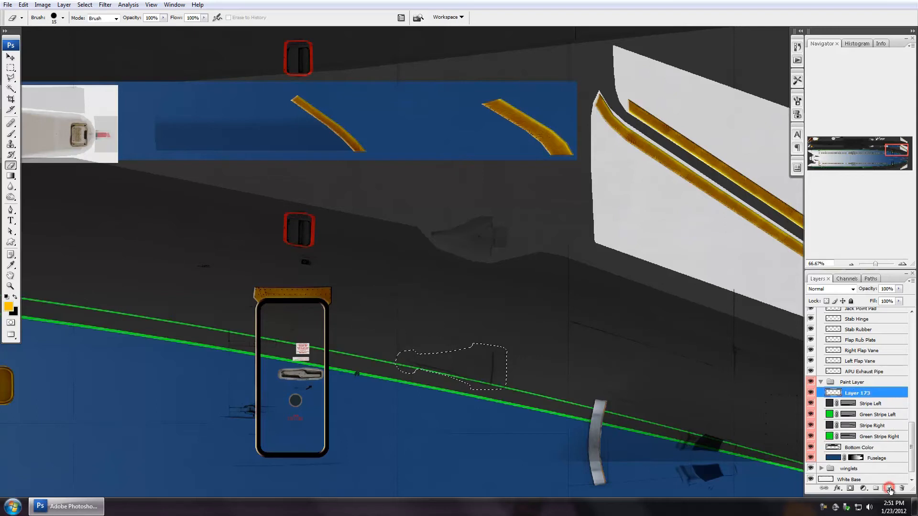
# - Rename the new layer Apu Vane Color, fill the selected vane shape with gold on it, and deselect
pyautogui.doubleClick(856, 393)
pyautogui.write('Apu Vane C')
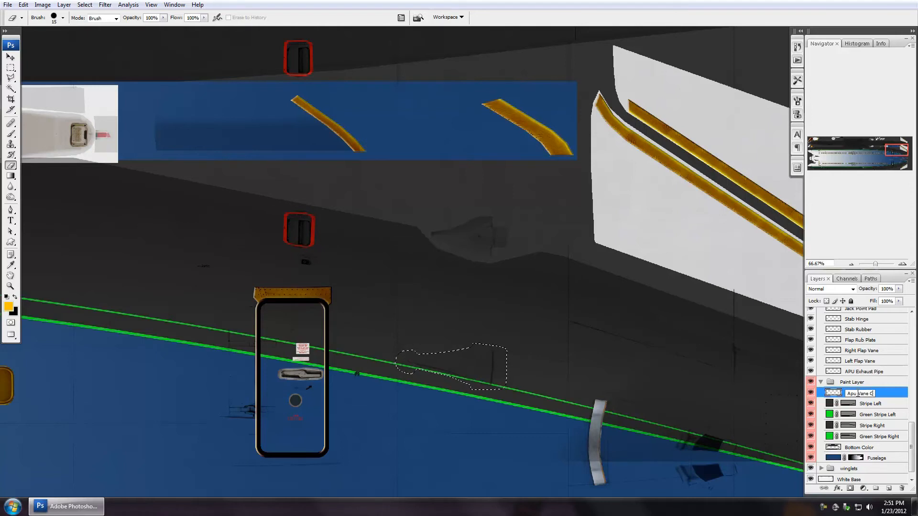
pyautogui.write('olor')
pyautogui.press('Return')
pyautogui.hotkey('alt', 'BackSpace')
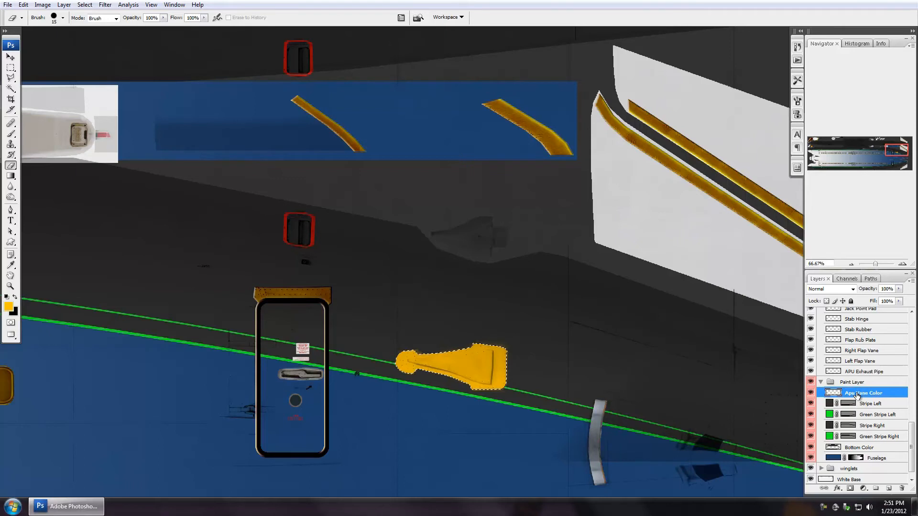
pyautogui.hotkey('ctrl', 'd')
# - Outline the stray gold along the upper edge of the APU vane's round end and neck with the Polygonal Lasso, delete it, and deselect
pyautogui.keyDown('ctrl'); pyautogui.click(465, 371); pyautogui.keyUp('ctrl')
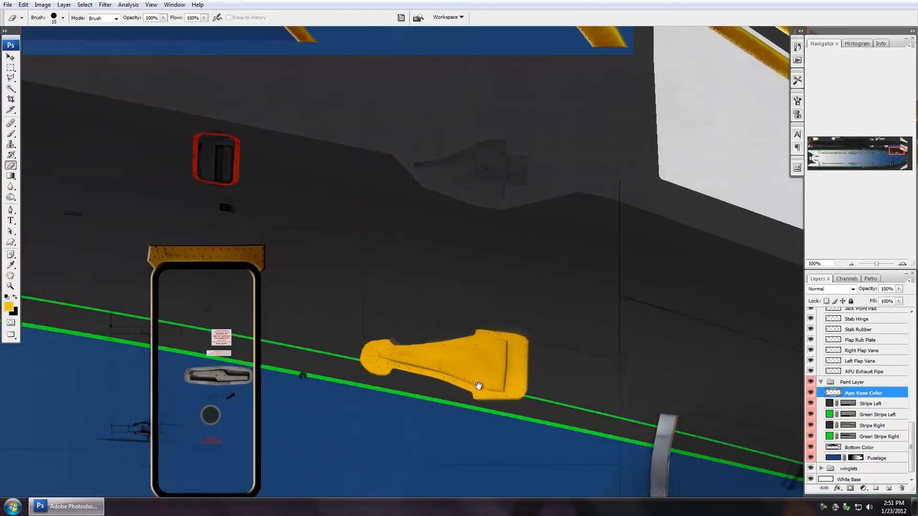
pyautogui.scroll(10, 437, 383)
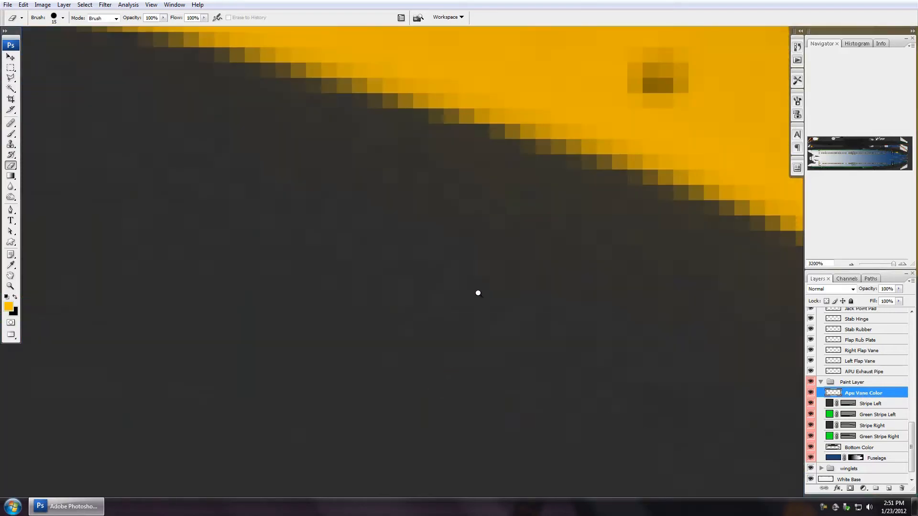
pyautogui.rightClick(478, 293)
pyautogui.click(508, 300)
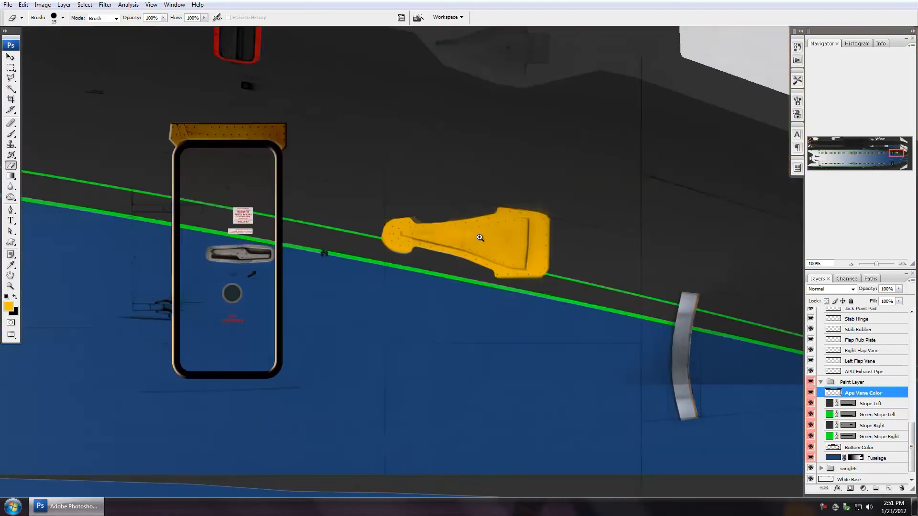
pyautogui.click(420, 229)
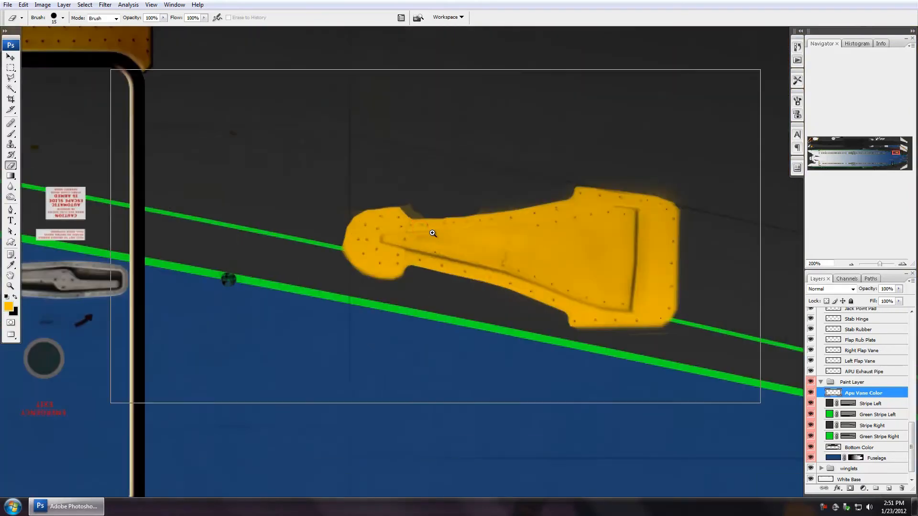
pyautogui.click(432, 232)
pyautogui.moveTo(627, 294); pyautogui.dragTo(421, 285)
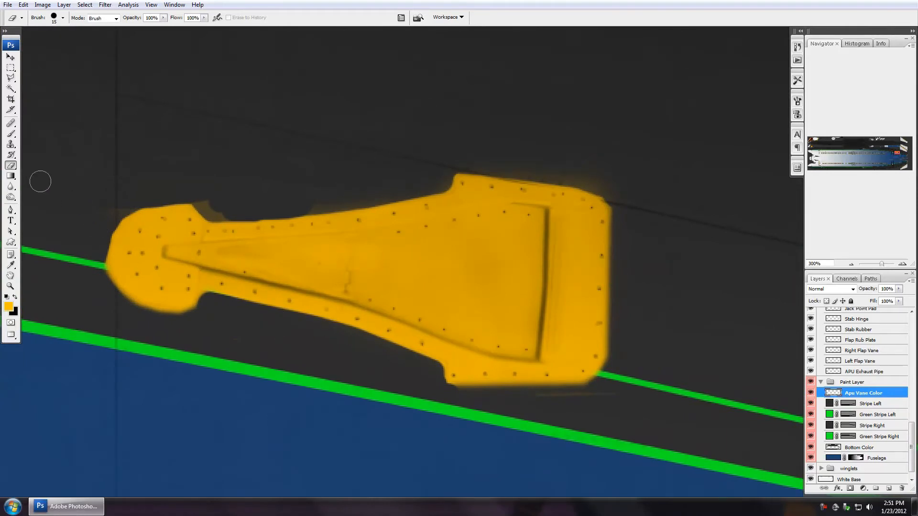
pyautogui.click(11, 78)
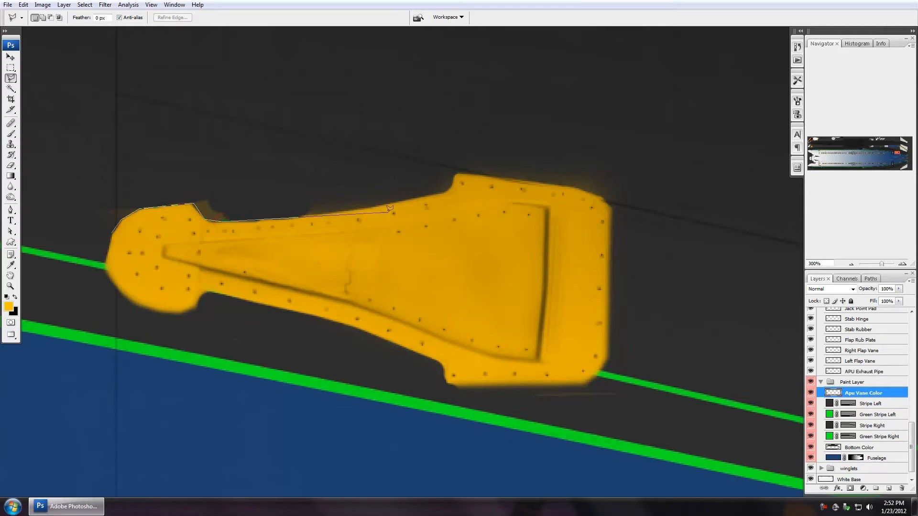
pyautogui.click(305, 217)
pyautogui.click(448, 133)
pyautogui.doubleClick(53, 167)
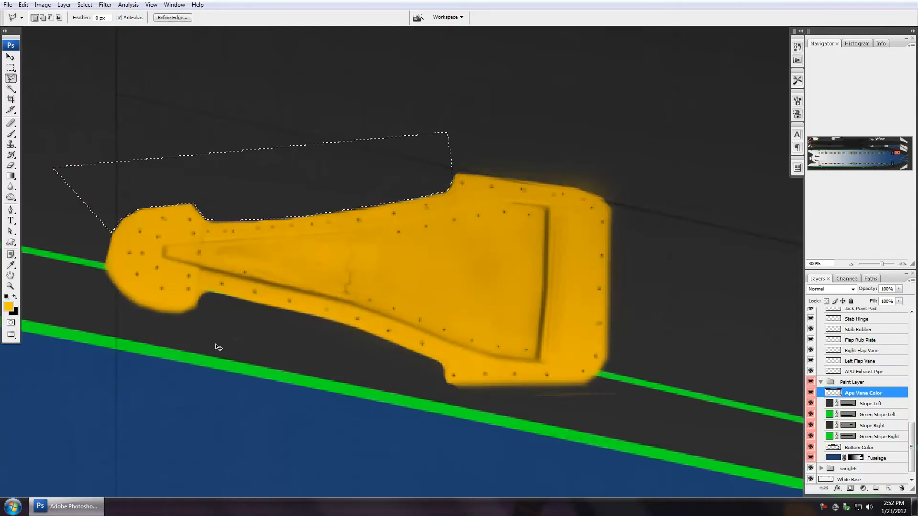
pyautogui.hotkey('ctrl', 'd')
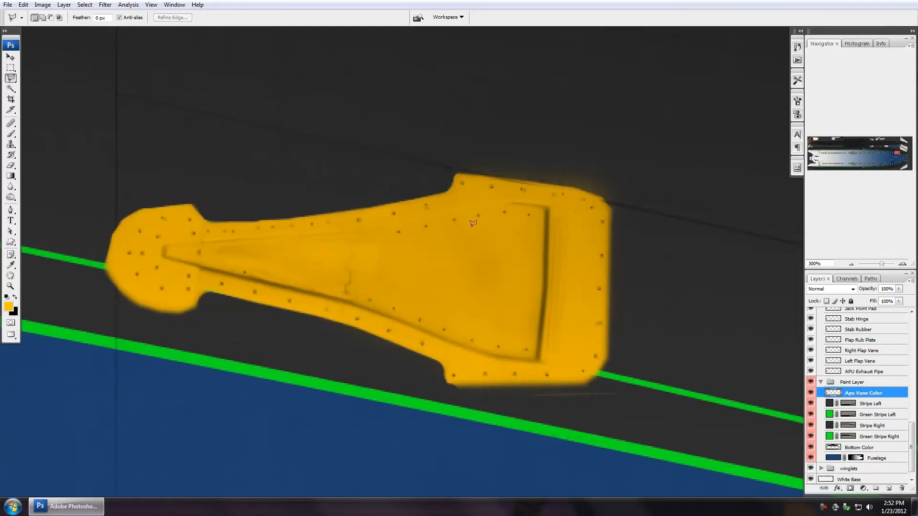
# - Paint a chain of connected straight gold strokes above and beside the APU vane with a 25 px brush
pyautogui.press('e')
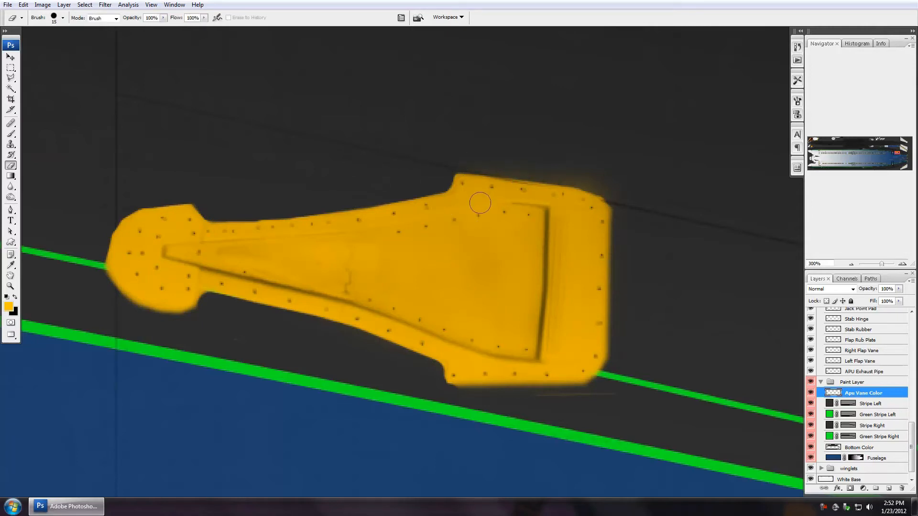
pyautogui.press('b')
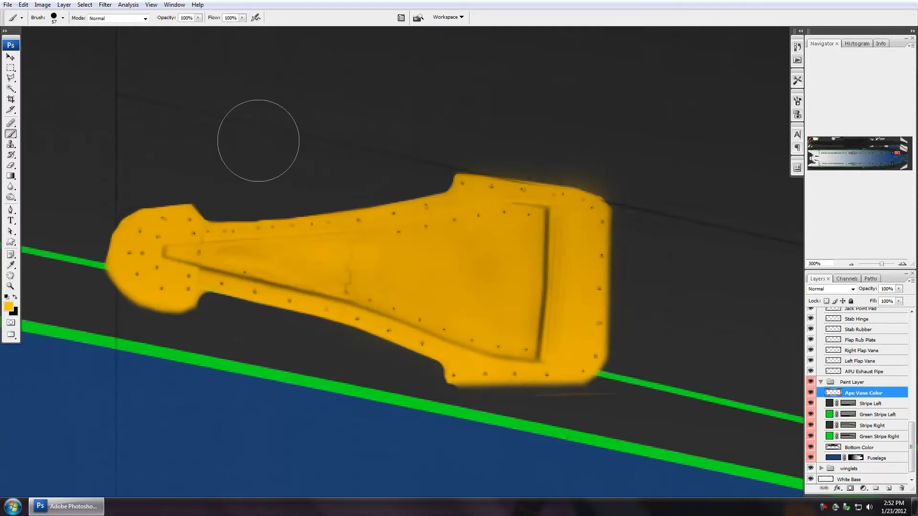
pyautogui.press('[')
pyautogui.press('[')
pyautogui.press('[')
pyautogui.click(189, 81)
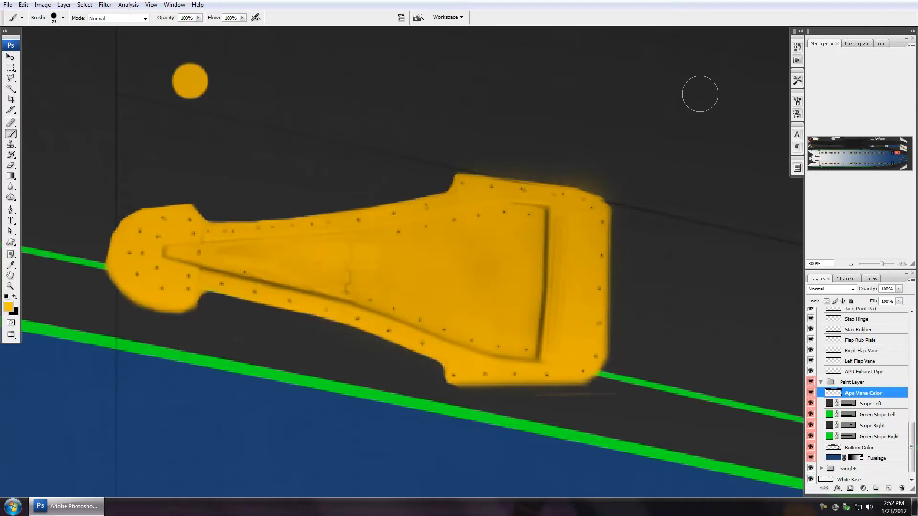
pyautogui.keyDown('shift'); pyautogui.click(700, 94); pyautogui.keyUp('shift')
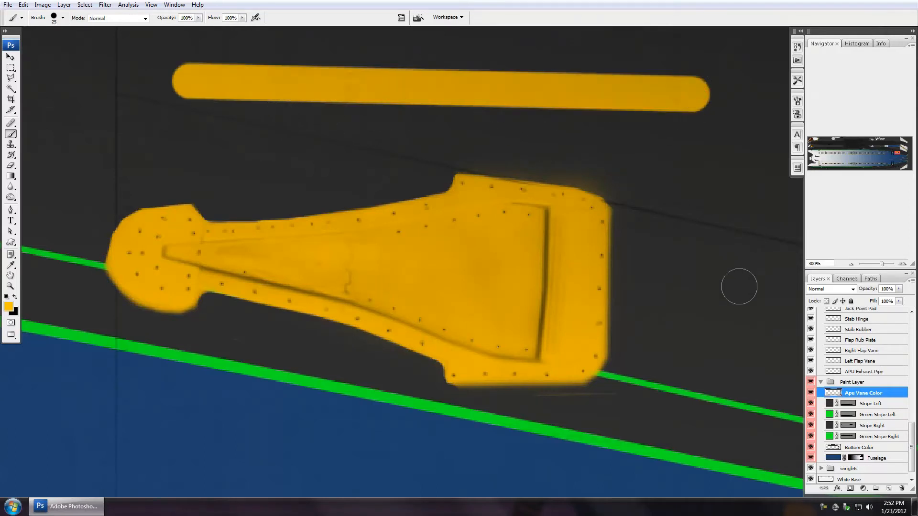
pyautogui.keyDown('shift'); pyautogui.click(716, 343); pyautogui.keyUp('shift')
pyautogui.keyDown('shift'); pyautogui.click(520, 108); pyautogui.keyUp('shift')
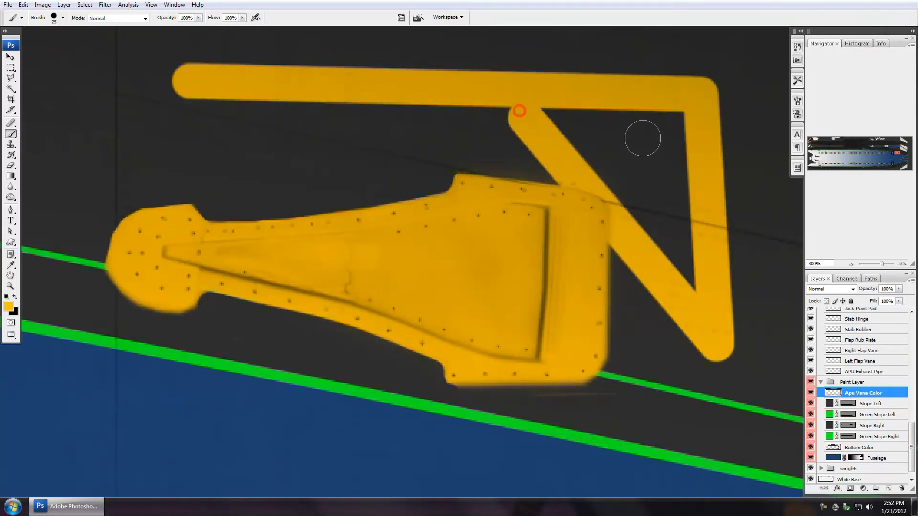
pyautogui.keyDown('shift'); pyautogui.click(660, 110); pyautogui.keyUp('shift')
# - Undo all the straight gold brush strokes around the APU vane
pyautogui.hotkey('ctrl', 'alt', 'z')
pyautogui.hotkey('ctrl', 'alt', 'z')
pyautogui.hotkey('ctrl', 'alt', 'z')
pyautogui.hotkey('ctrl', 'alt', 'z')
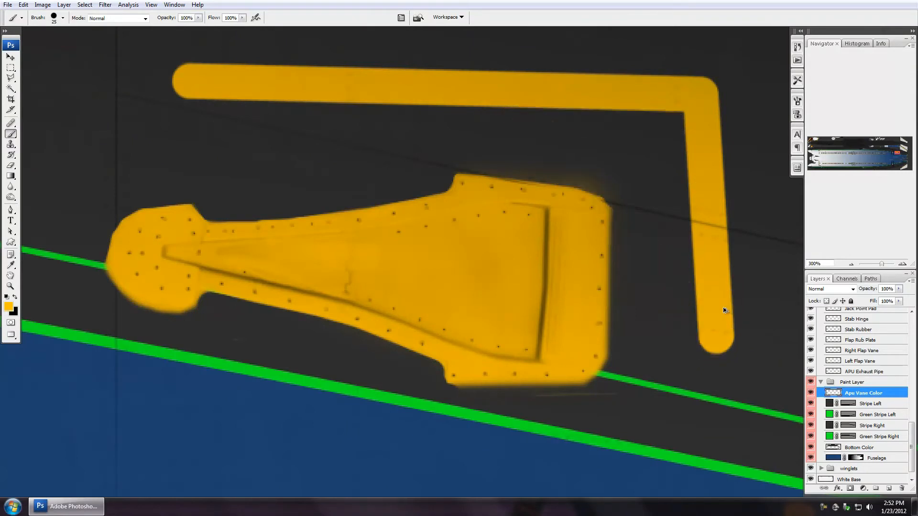
pyautogui.hotkey('ctrl', 'alt', 'z')
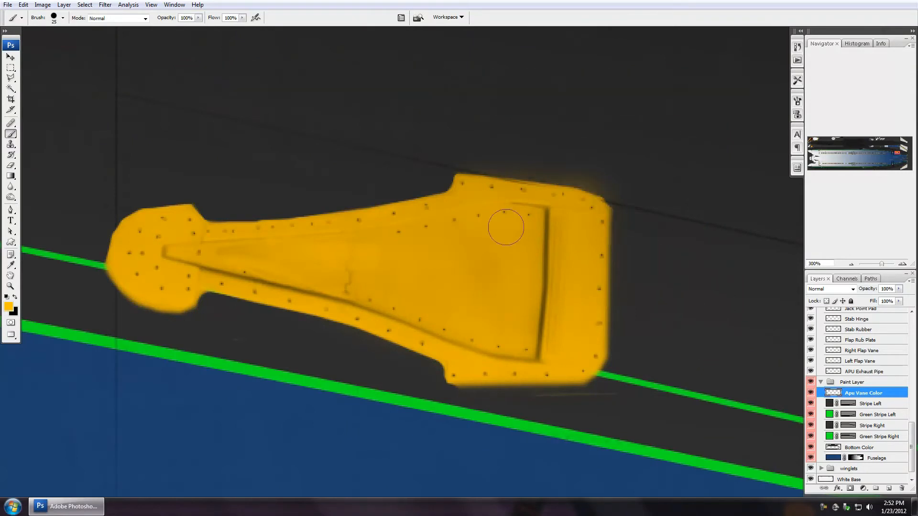
# - Erase the stray gold along the upper edge and corner of the APU vane's wide end with a 15 px eraser
pyautogui.press('e')
pyautogui.click(461, 162)
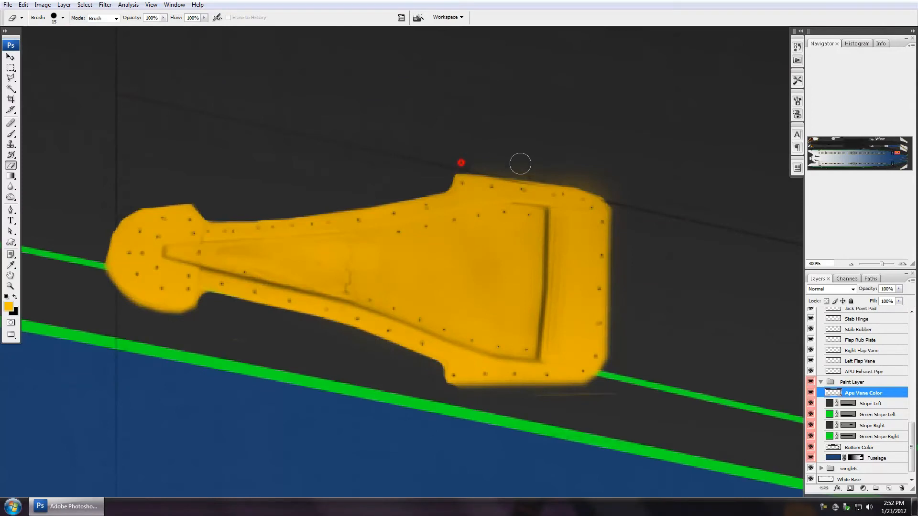
pyautogui.keyDown('shift'); pyautogui.click(618, 178); pyautogui.keyUp('shift')
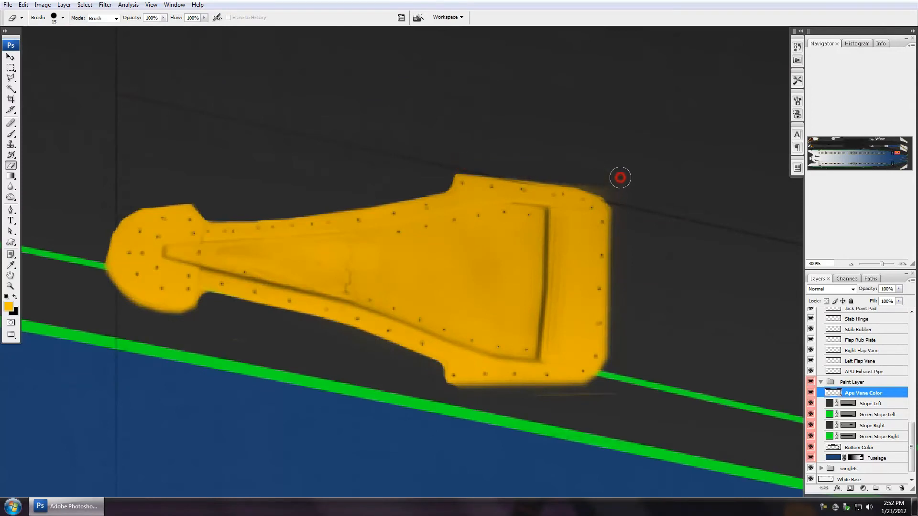
pyautogui.click(627, 201)
pyautogui.click(585, 174)
pyautogui.click(555, 170)
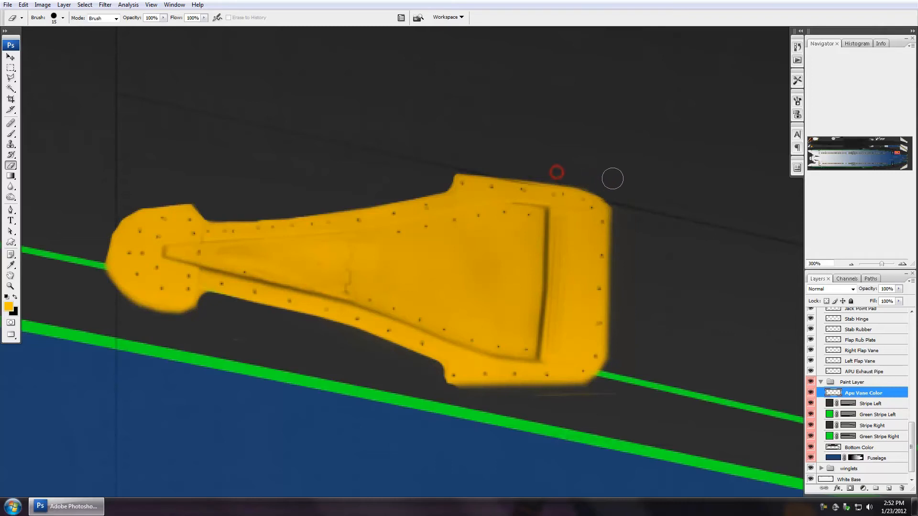
pyautogui.click(608, 178)
# - Erase the remaining stray gold along the lower edge of the APU vane's wide end and around its neck
pyautogui.click(607, 394)
pyautogui.click(590, 395)
pyautogui.click(583, 396)
pyautogui.keyDown('shift'); pyautogui.click(451, 394); pyautogui.keyUp('shift')
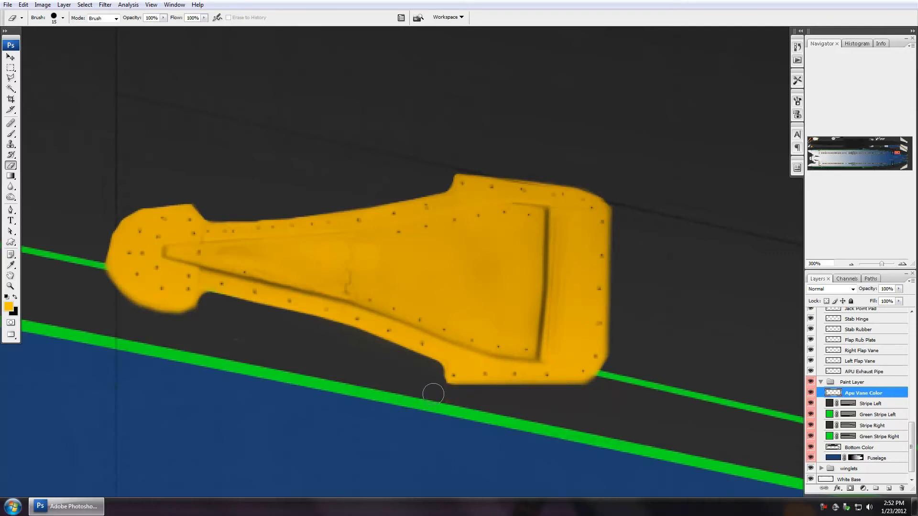
pyautogui.click(433, 394)
pyautogui.click(216, 338)
pyautogui.click(430, 371)
pyautogui.click(200, 198)
# - Load the outline of the tail skid layer as a selection and fill it with gold on the Gold layer
pyautogui.hotkey('ctrl', '-')
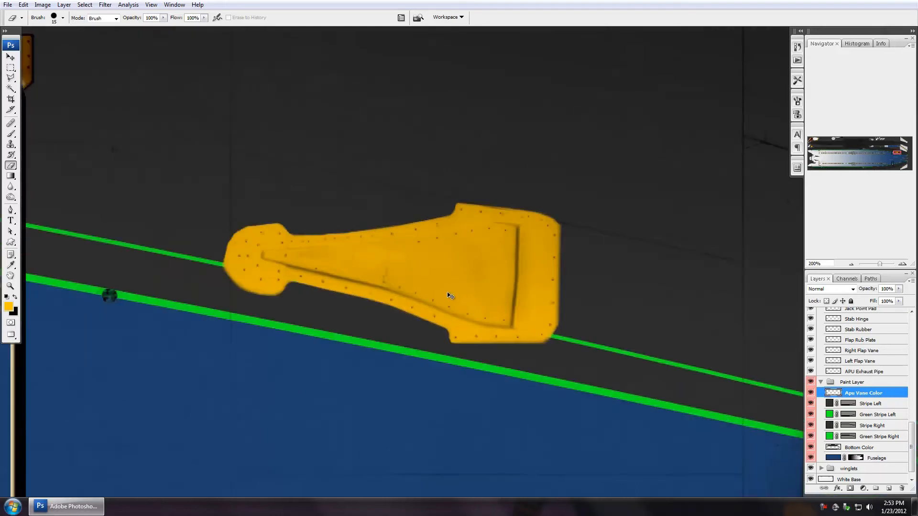
pyautogui.hotkey('ctrl', '-')
pyautogui.hotkey('ctrl', '-')
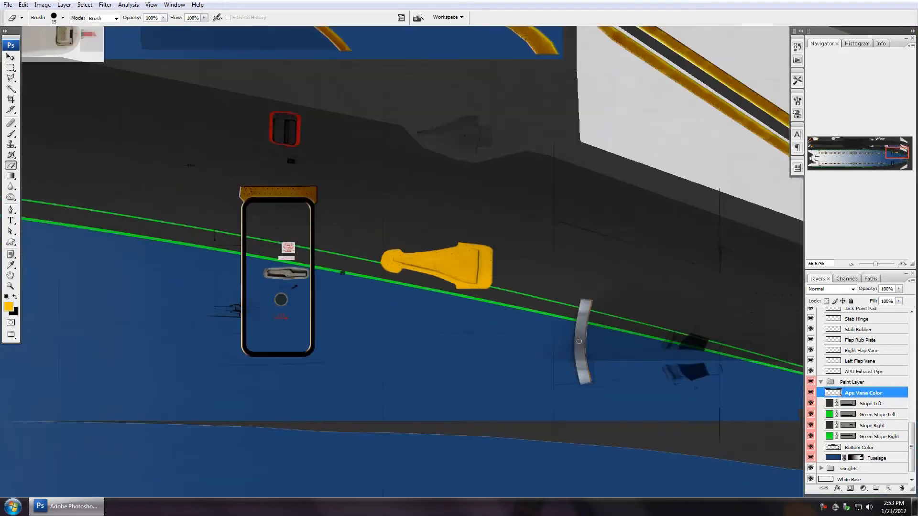
pyautogui.moveTo(654, 340); pyautogui.dragTo(547, 271)
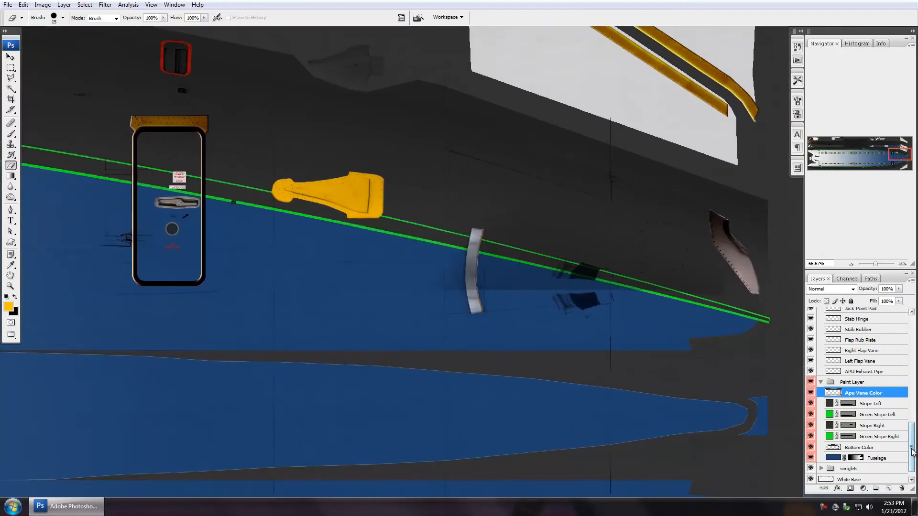
pyautogui.moveTo(912, 452); pyautogui.dragTo(912, 344)
pyautogui.click(842, 340)
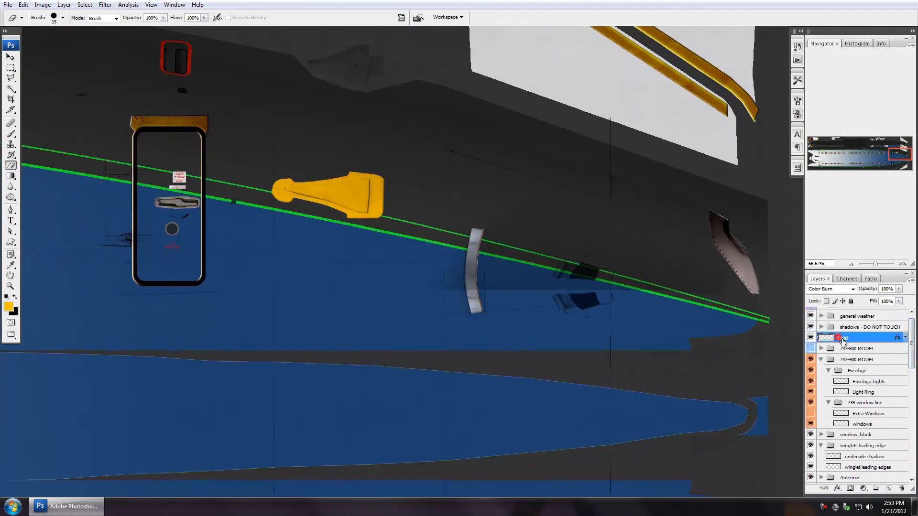
pyautogui.moveTo(914, 334); pyautogui.dragTo(914, 404)
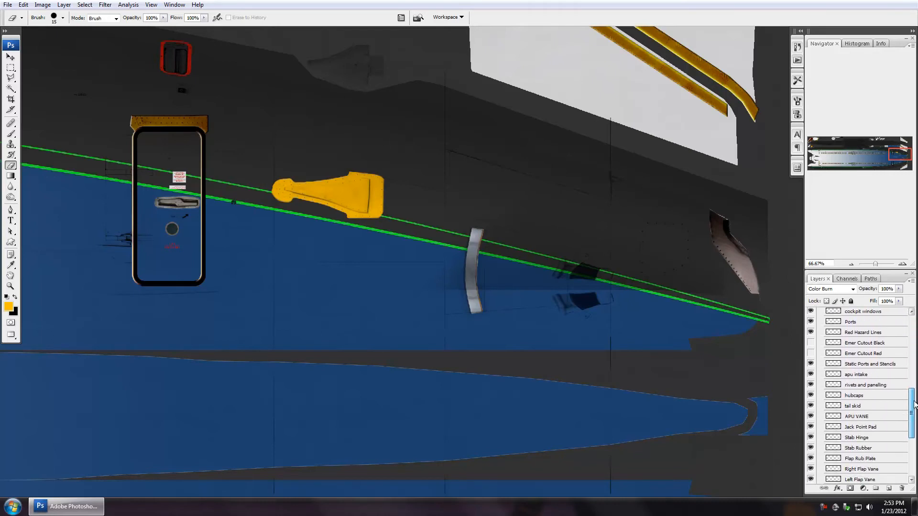
pyautogui.keyDown('ctrl'); pyautogui.click(835, 374); pyautogui.keyUp('ctrl')
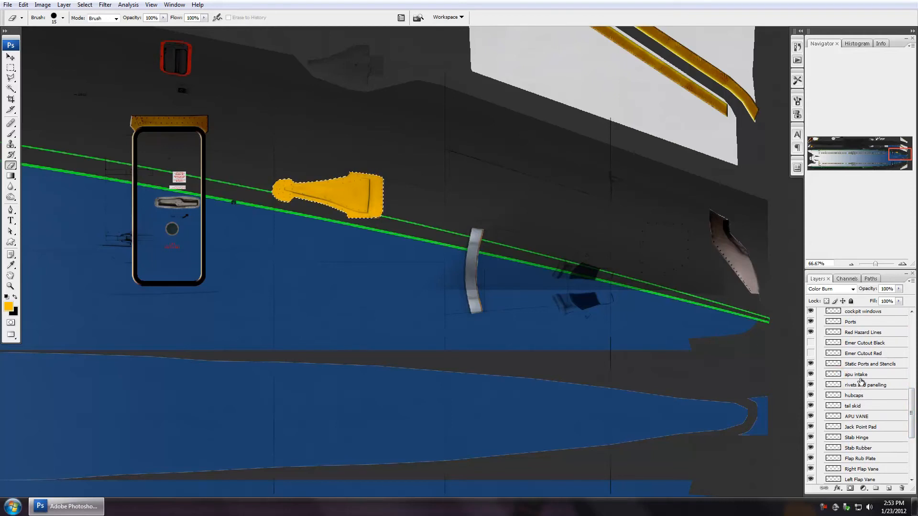
pyautogui.keyDown('ctrl'); pyautogui.click(839, 407); pyautogui.keyUp('ctrl')
pyautogui.moveTo(267, 124); pyautogui.dragTo(484, 241)
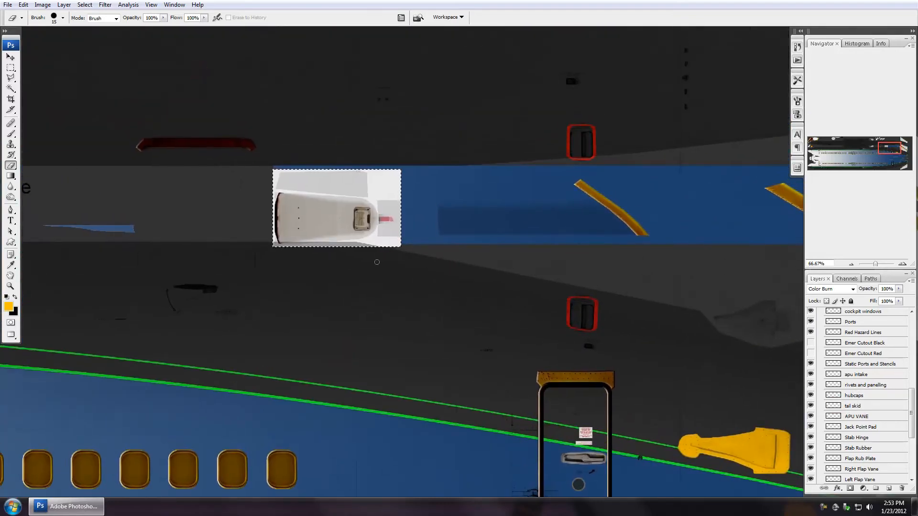
pyautogui.hotkey('alt', 'BackSpace')
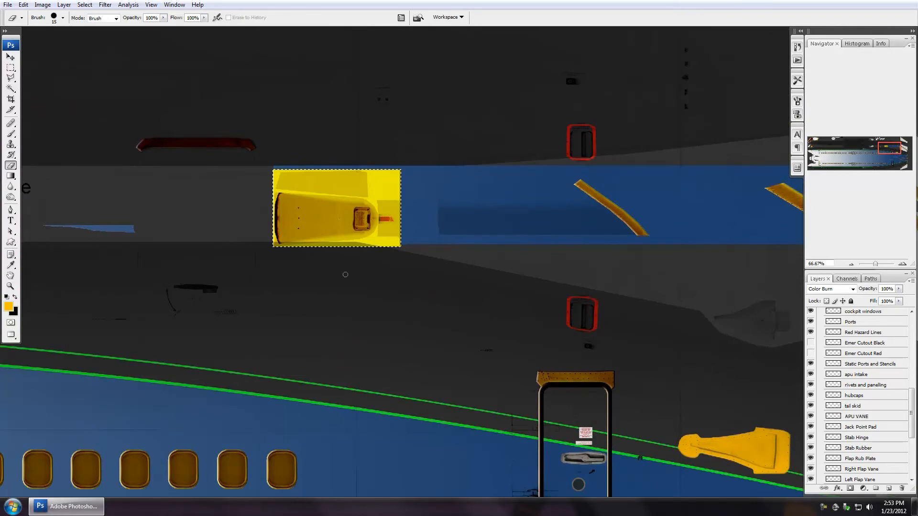
# - Load the outline of the APU VANE layer as a selection and fill it with gold on the Gold layer
pyautogui.moveTo(541, 340); pyautogui.dragTo(312, 237)
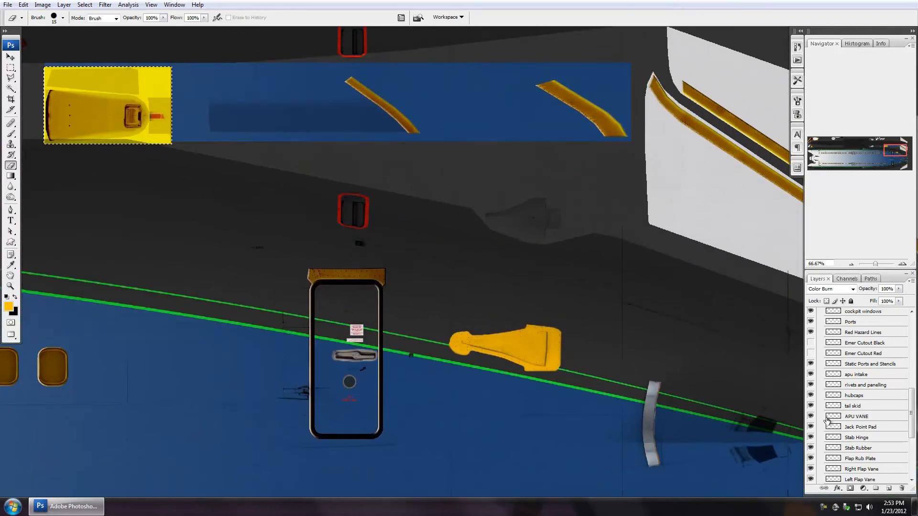
pyautogui.click(810, 416)
pyautogui.click(811, 416)
pyautogui.keyDown('ctrl'); pyautogui.click(834, 415); pyautogui.keyUp('ctrl')
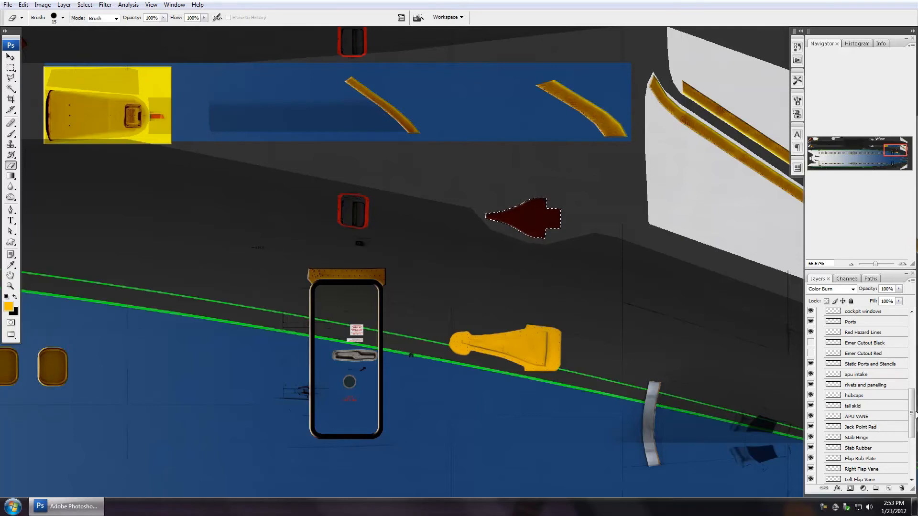
# - Identify Layer 172 as the dark background and remove its dark colour beneath the selected APU VANE shape
pyautogui.scroll(-4, 914, 473)
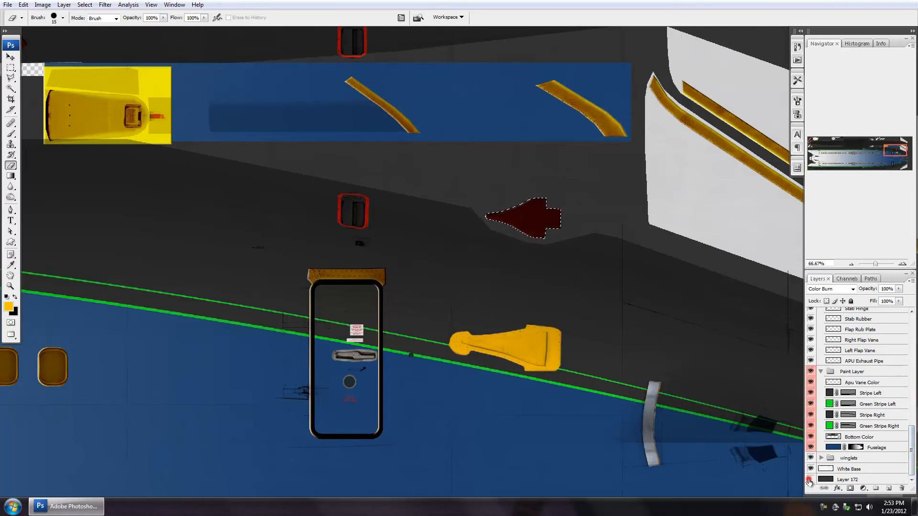
pyautogui.click(811, 480)
pyautogui.click(811, 480)
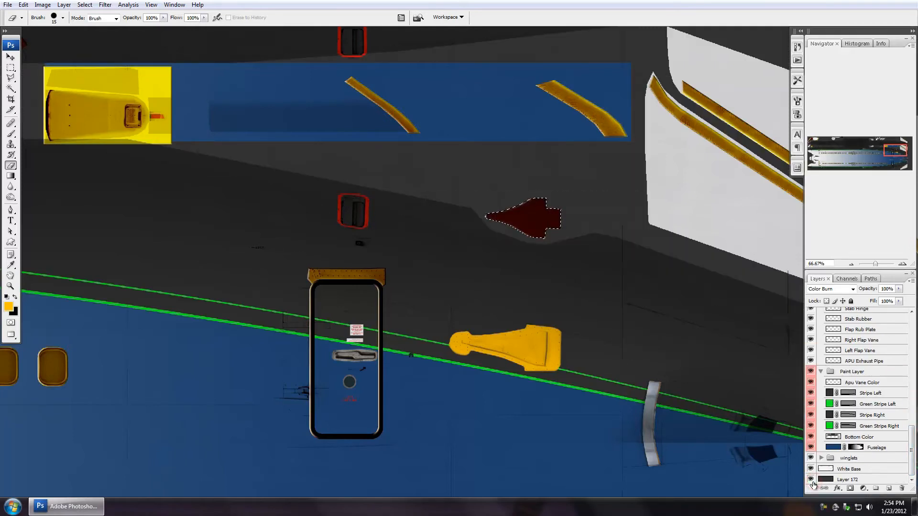
pyautogui.click(854, 480)
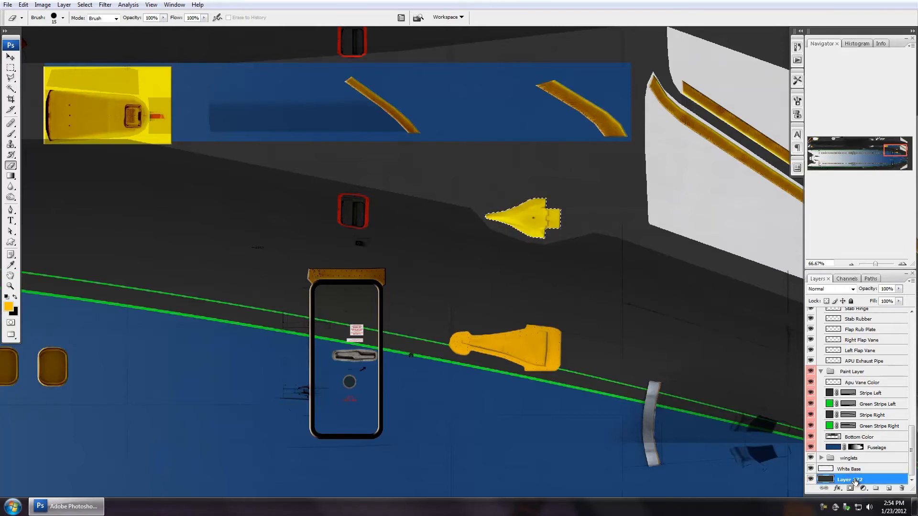
# - On the Gold layer, fill the outlines of the Stab Rubber and APU Exhaust Pipe layers with gold
pyautogui.scroll(10, 913, 456)
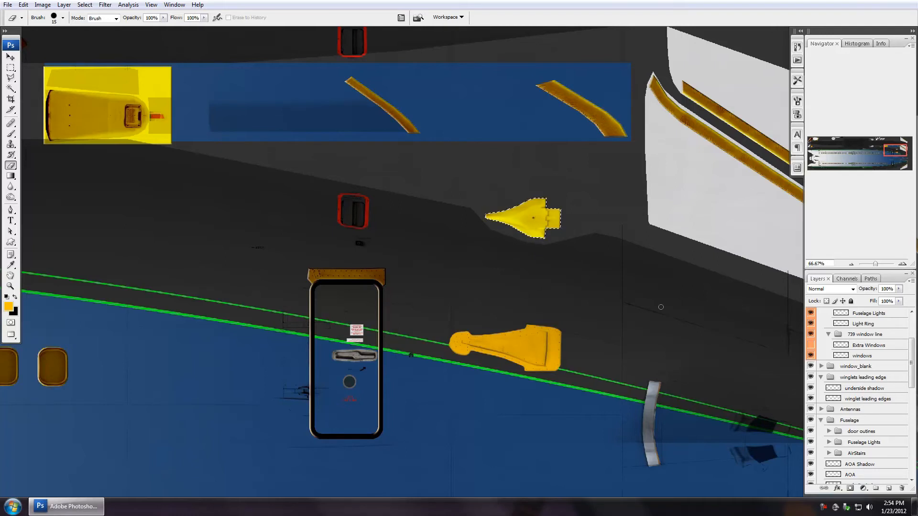
pyautogui.scroll(3, 915, 330)
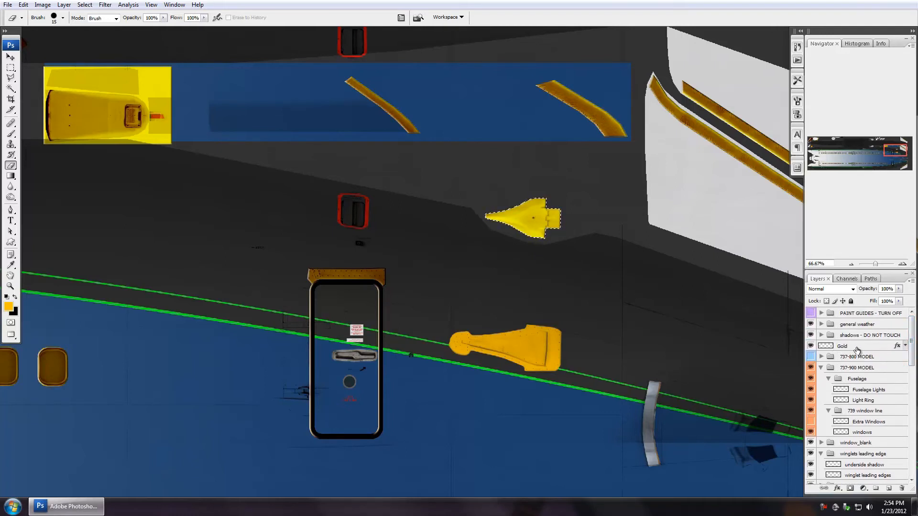
pyautogui.click(849, 346)
pyautogui.moveTo(913, 339); pyautogui.dragTo(911, 424)
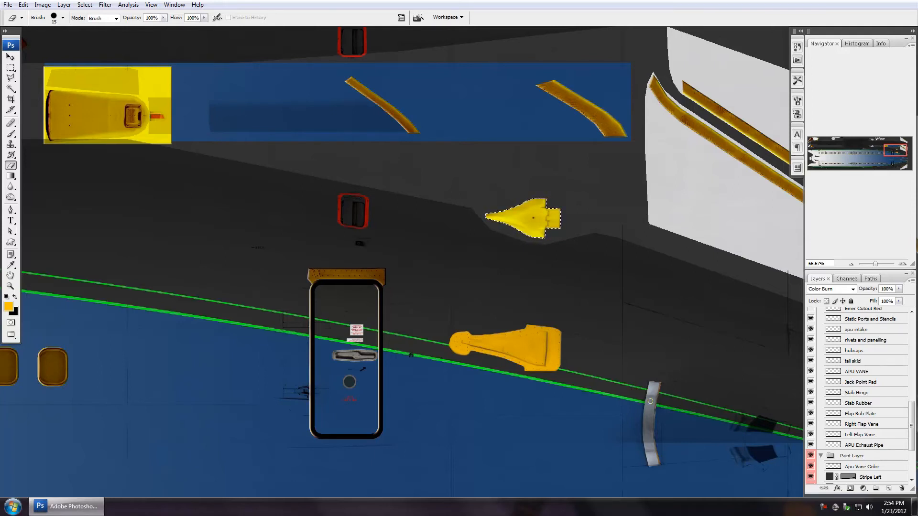
pyautogui.keyDown('ctrl'); pyautogui.click(833, 403); pyautogui.keyUp('ctrl')
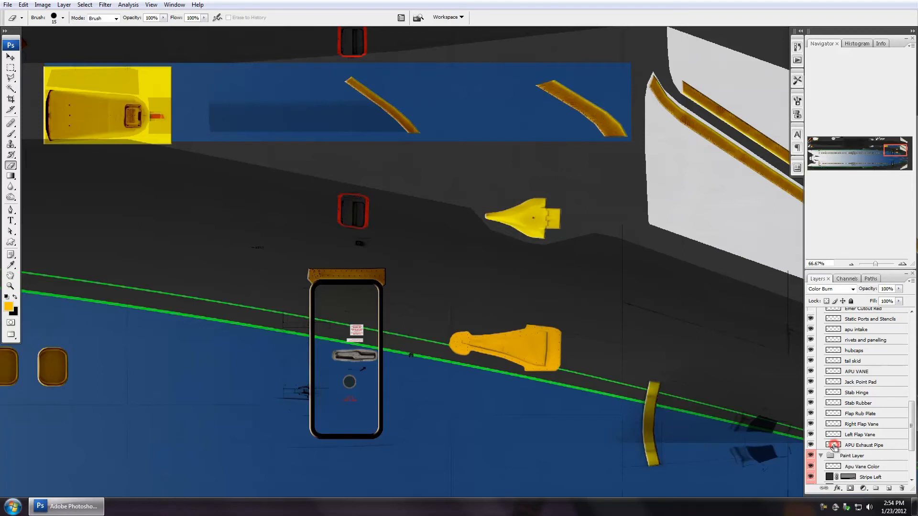
pyautogui.moveTo(717, 434); pyautogui.dragTo(455, 391)
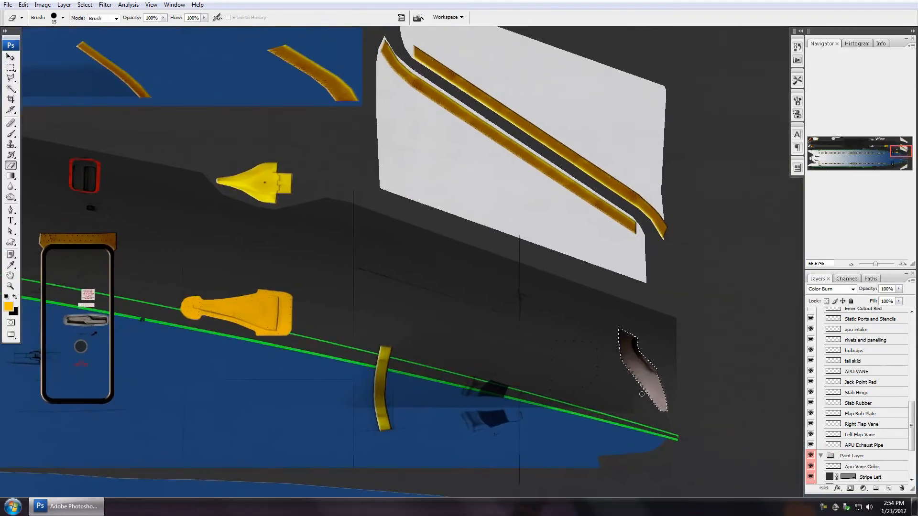
pyautogui.hotkey('alt', 'BackSpace')
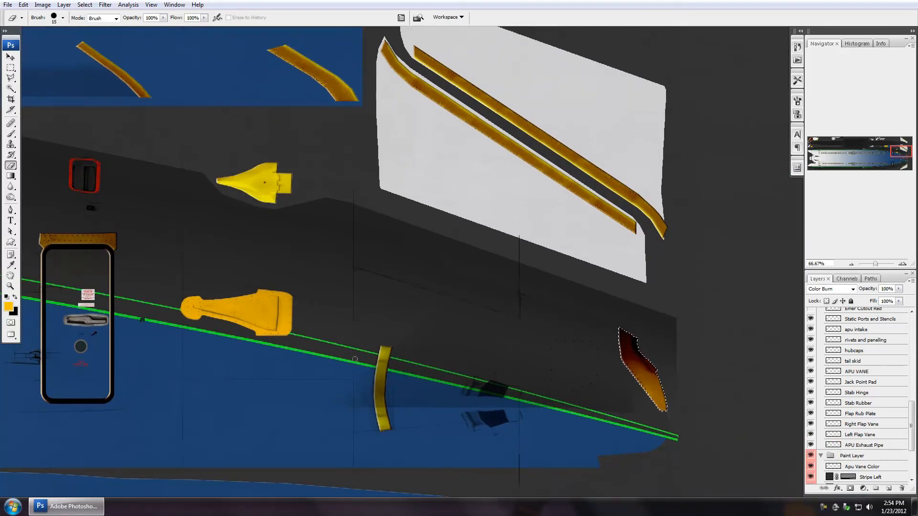
# - Outline the two adjoining fins marked HOT with the Polygonal Lasso, fill the selection with gold on the Gold layer, and deselect
pyautogui.moveTo(233, 264); pyautogui.dragTo(537, 275)
pyautogui.moveTo(314, 276); pyautogui.dragTo(404, 289)
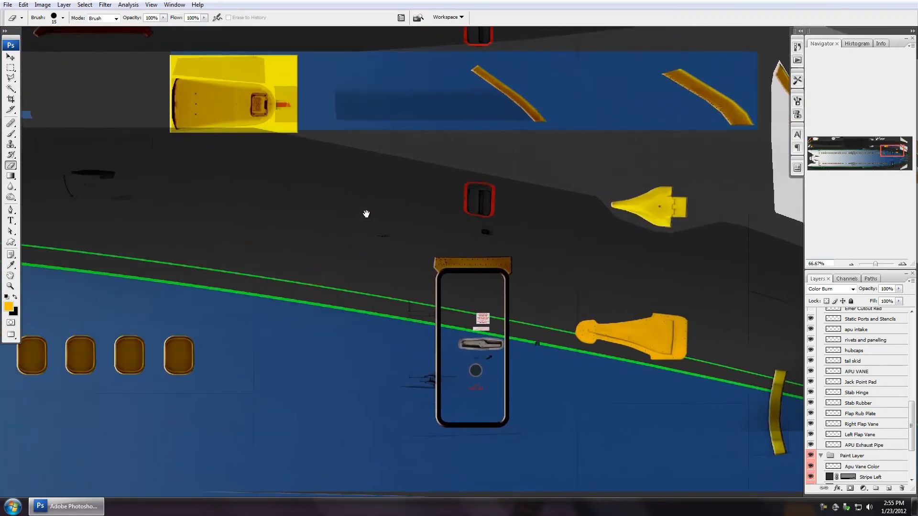
pyautogui.moveTo(366, 214); pyautogui.dragTo(453, 397)
pyautogui.moveTo(112, 233)
pyautogui.mouseDown()
pyautogui.moveTo(317, 316)
pyautogui.moveTo(364, 393)
pyautogui.moveTo(361, 386)
pyautogui.mouseUp()
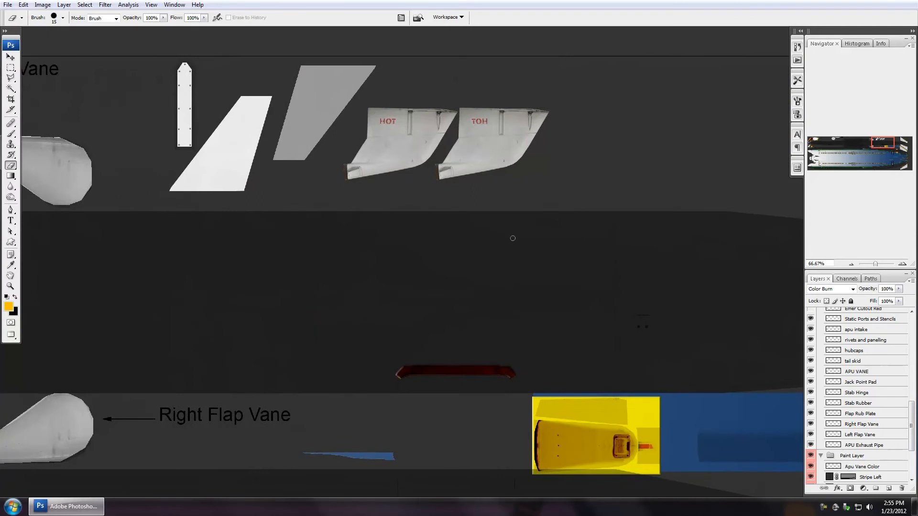
pyautogui.press('l')
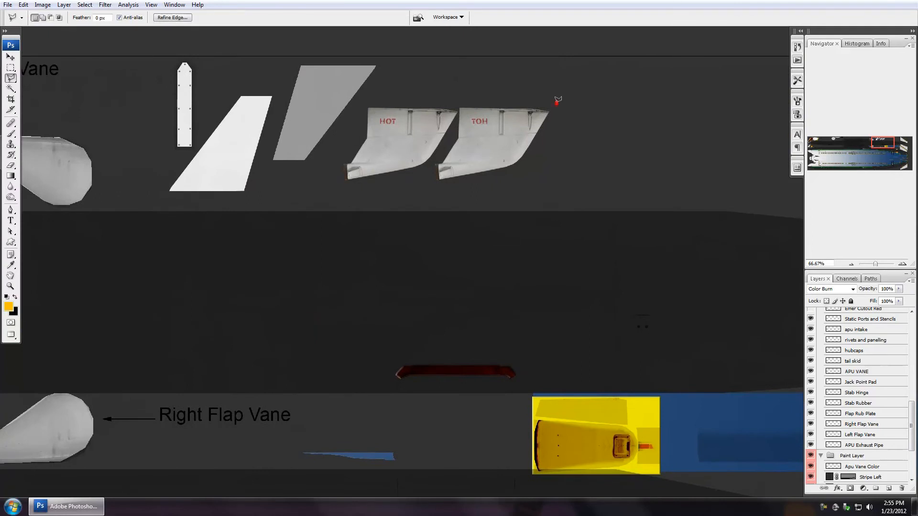
pyautogui.click(556, 103)
pyautogui.click(363, 100)
pyautogui.click(356, 139)
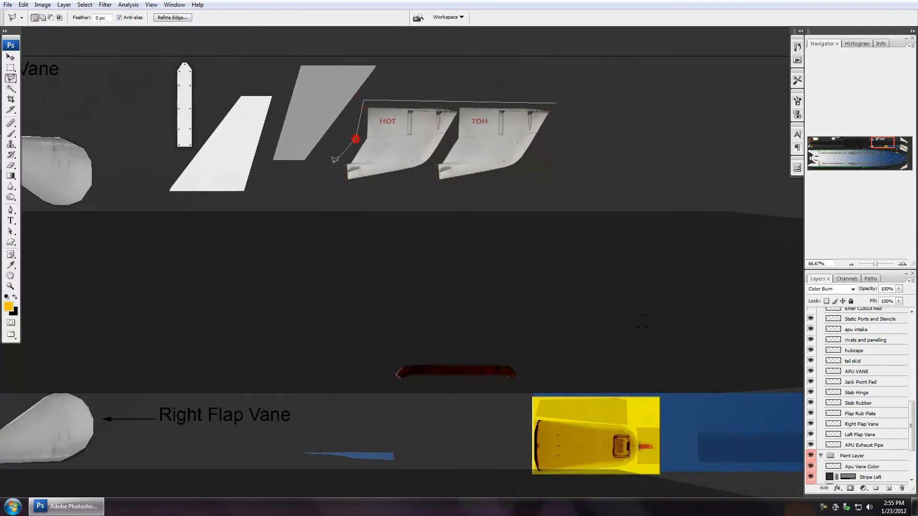
pyautogui.click(330, 170)
pyautogui.click(339, 186)
pyautogui.click(422, 174)
pyautogui.click(429, 190)
pyautogui.click(497, 176)
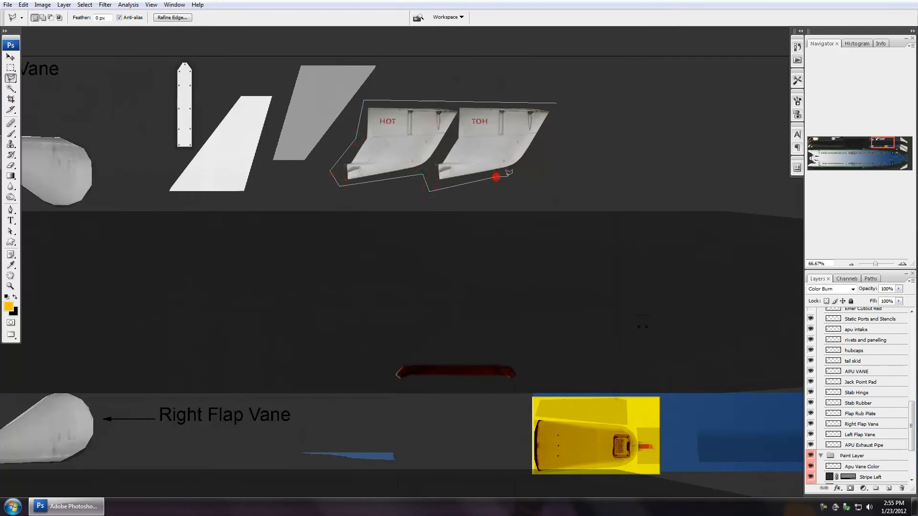
pyautogui.click(534, 166)
pyautogui.click(558, 101)
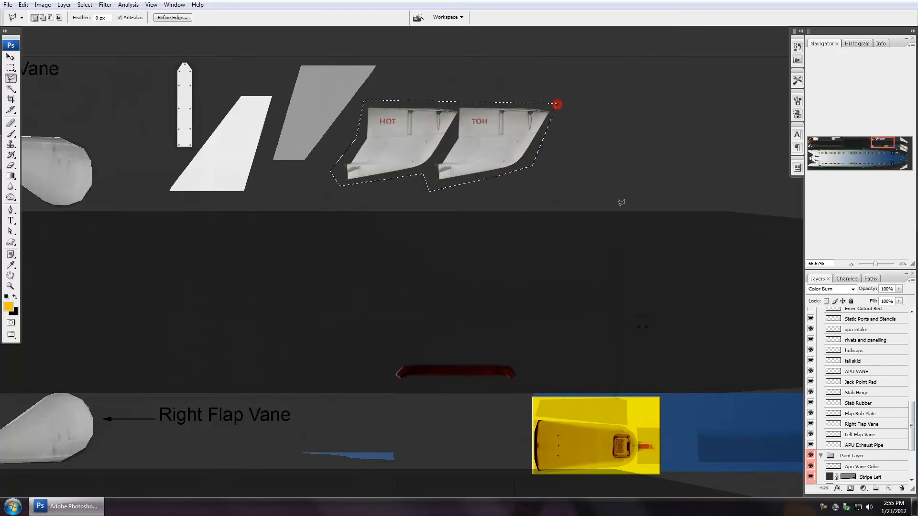
pyautogui.hotkey('alt', 'BackSpace')
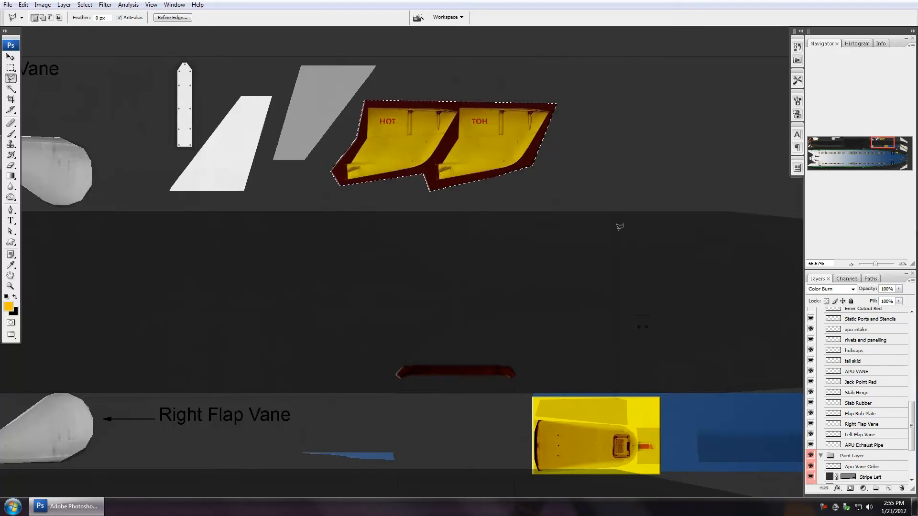
pyautogui.hotkey('ctrl', 'd')
# - Load the outlines of the Right Flap Vane and Left Flap Vane layers together as one selection
pyautogui.moveTo(168, 368); pyautogui.dragTo(384, 335)
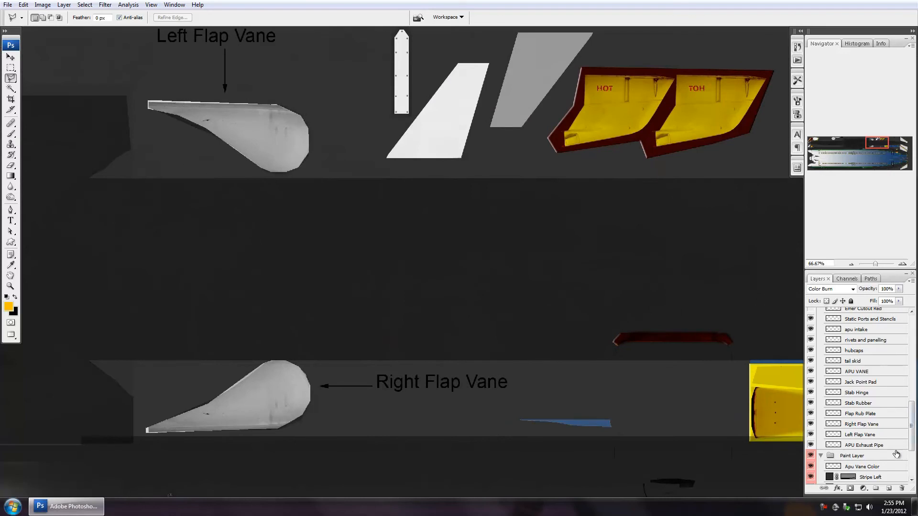
pyautogui.keyDown('ctrl'); pyautogui.click(833, 425); pyautogui.keyUp('ctrl')
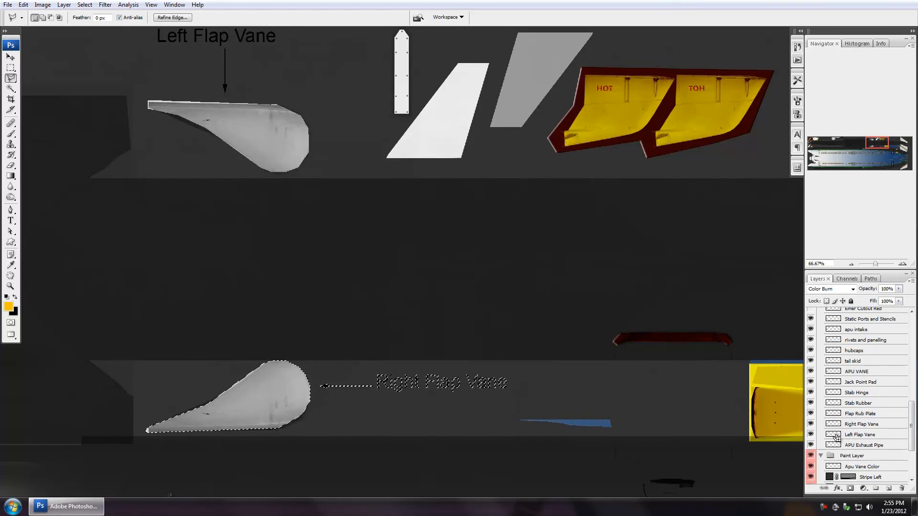
pyautogui.keyDown('ctrl'); pyautogui.keyDown('shift'); pyautogui.click(834, 435); pyautogui.keyUp('shift'); pyautogui.keyUp('ctrl')
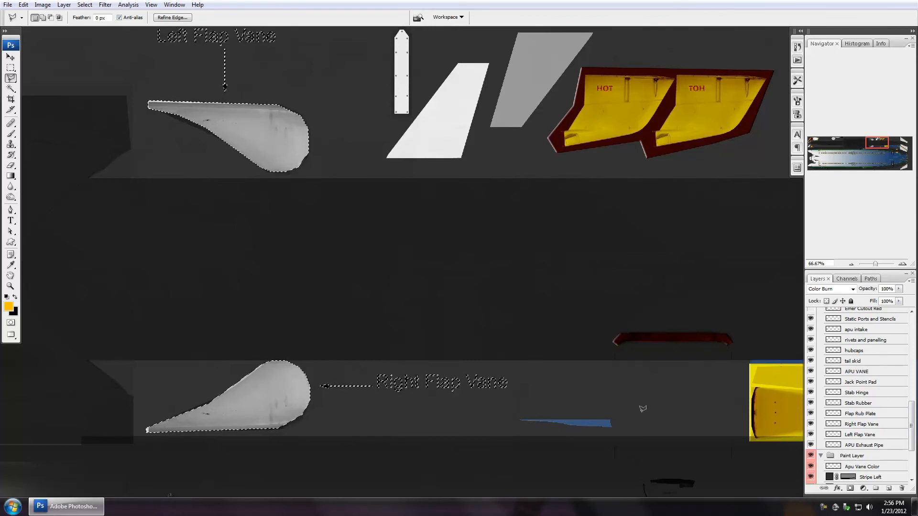
# - Temporarily hide the Flap Vane Shadow layer in the shadows - DO NOT TOUCH group to examine the vanes' shading, and restore it
pyautogui.moveTo(911, 427); pyautogui.dragTo(912, 340)
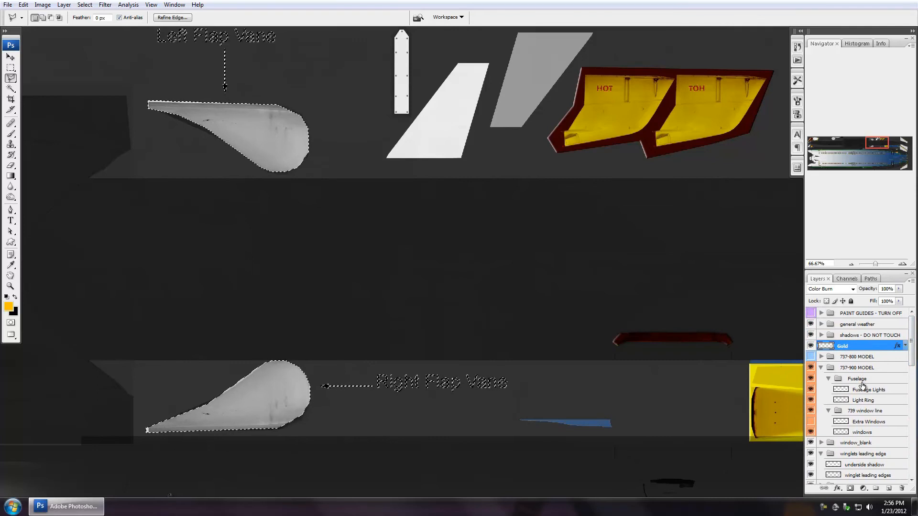
pyautogui.click(822, 335)
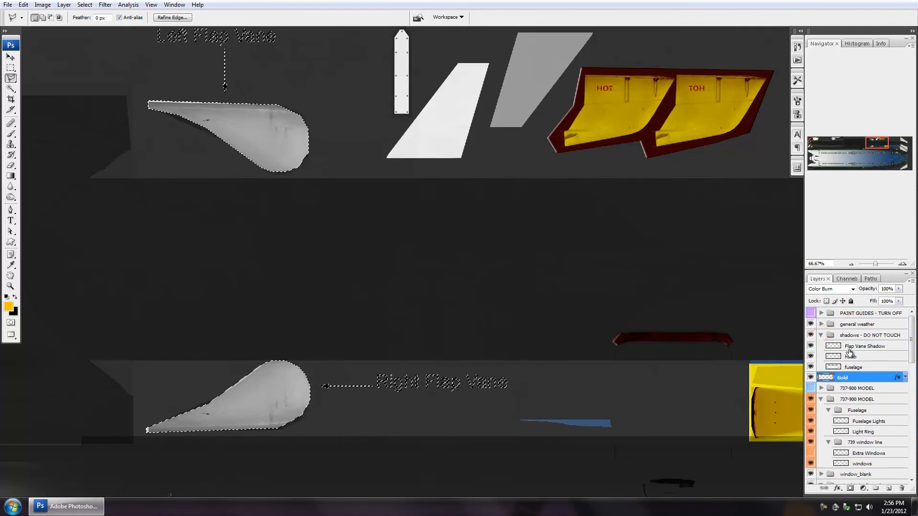
pyautogui.click(812, 347)
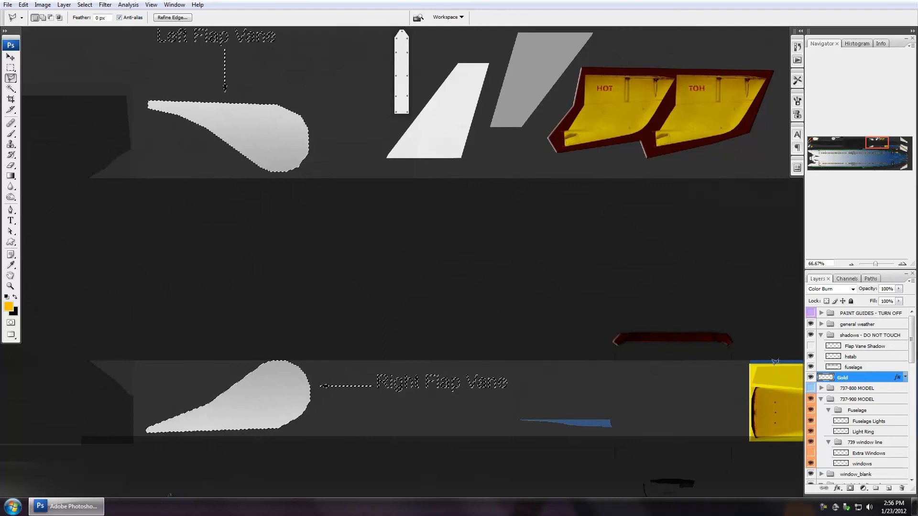
pyautogui.click(810, 346)
pyautogui.click(820, 335)
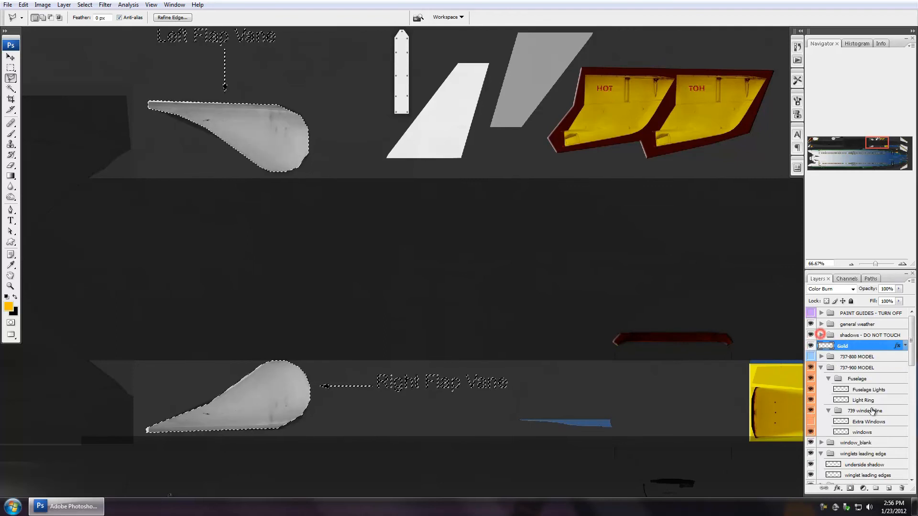
# - Add a layer named Flap Vane Color above the Gold layer, fill the flap vane selection with gold on it, and deselect
pyautogui.click(889, 488)
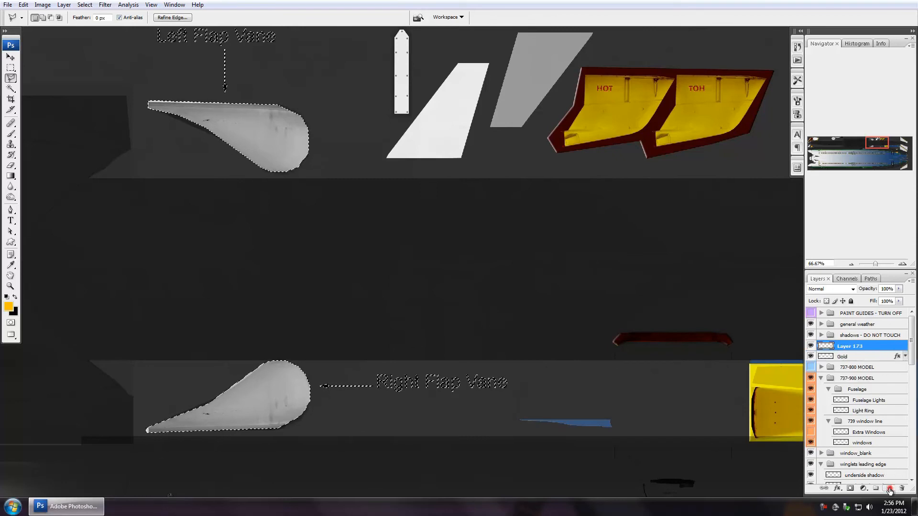
pyautogui.doubleClick(847, 347)
pyautogui.write('Flap Vane Co')
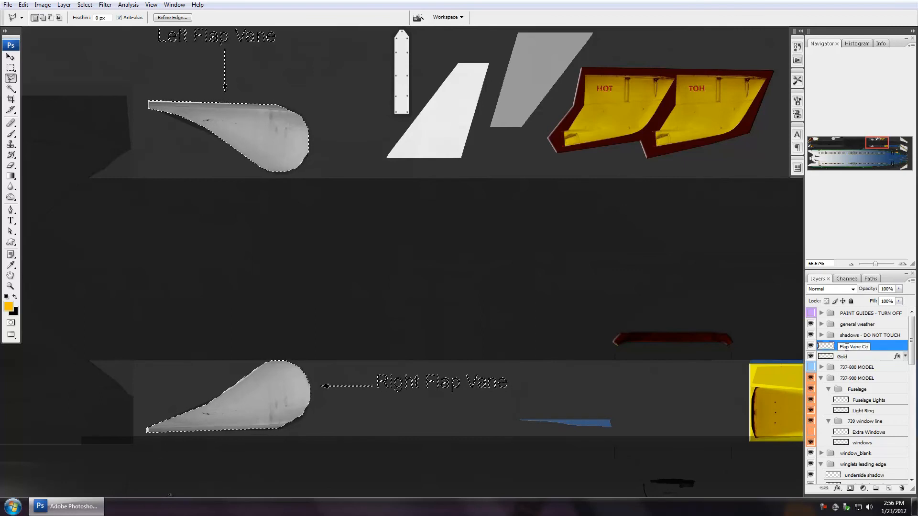
pyautogui.write('lor')
pyautogui.press('Return')
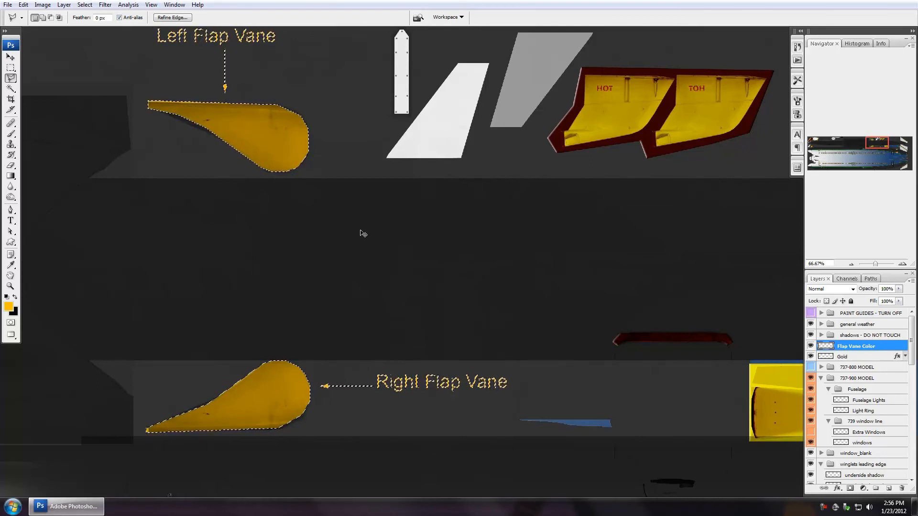
pyautogui.scroll(-5, 426, 344)
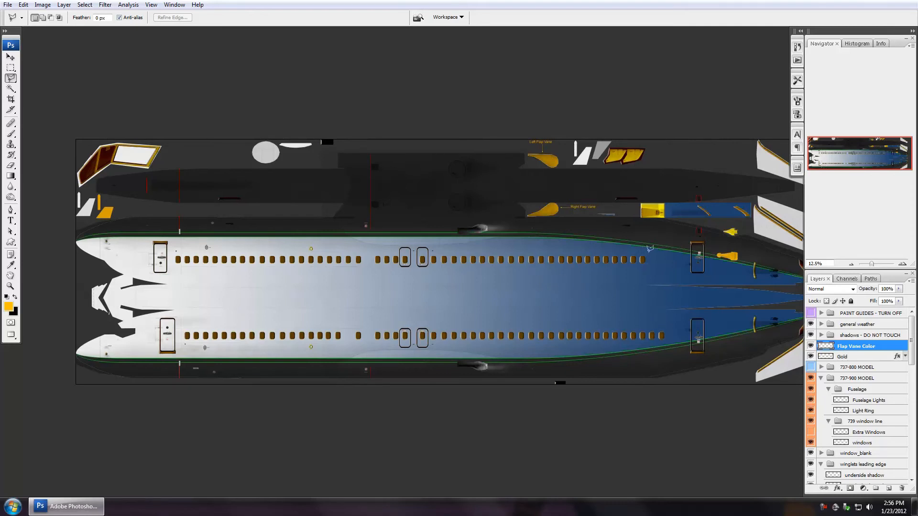
# - Set the Magic Wand to sample all layers and select the centre panel of the light grey oval near the canvas's upper edge
pyautogui.moveTo(665, 347); pyautogui.dragTo(578, 344)
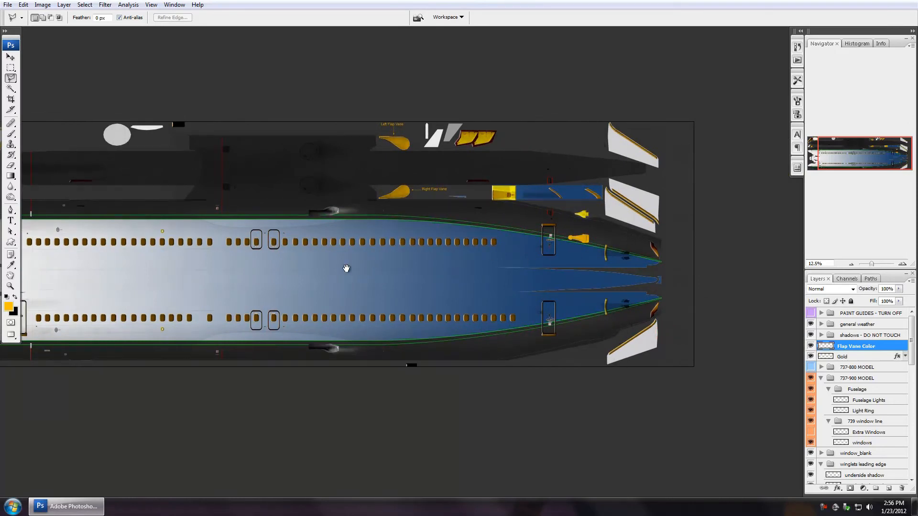
pyautogui.moveTo(223, 267)
pyautogui.mouseDown()
pyautogui.moveTo(403, 252)
pyautogui.moveTo(386, 260)
pyautogui.mouseUp()
pyautogui.keyDown('ctrl'); pyautogui.click(270, 132); pyautogui.keyUp('ctrl')
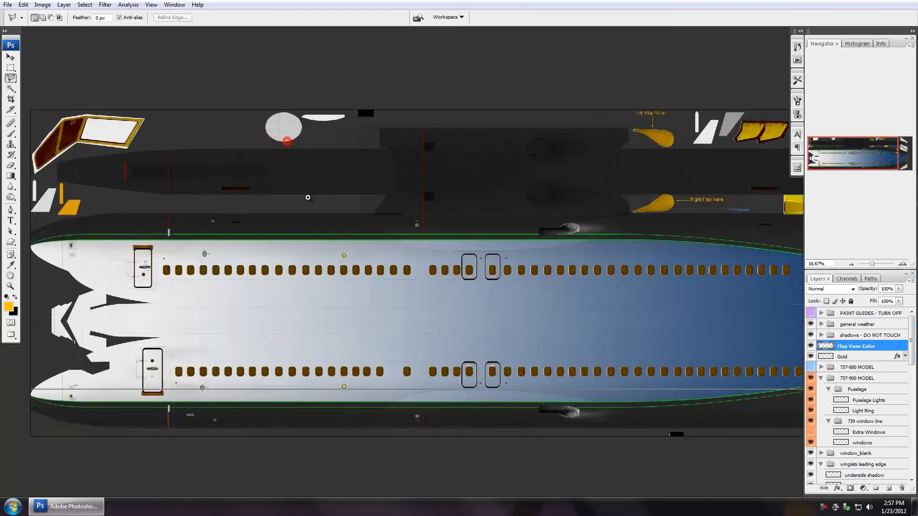
pyautogui.keyDown('ctrl'); pyautogui.click(266, 131); pyautogui.keyUp('ctrl')
pyautogui.keyDown('ctrl'); pyautogui.click(266, 133); pyautogui.keyUp('ctrl')
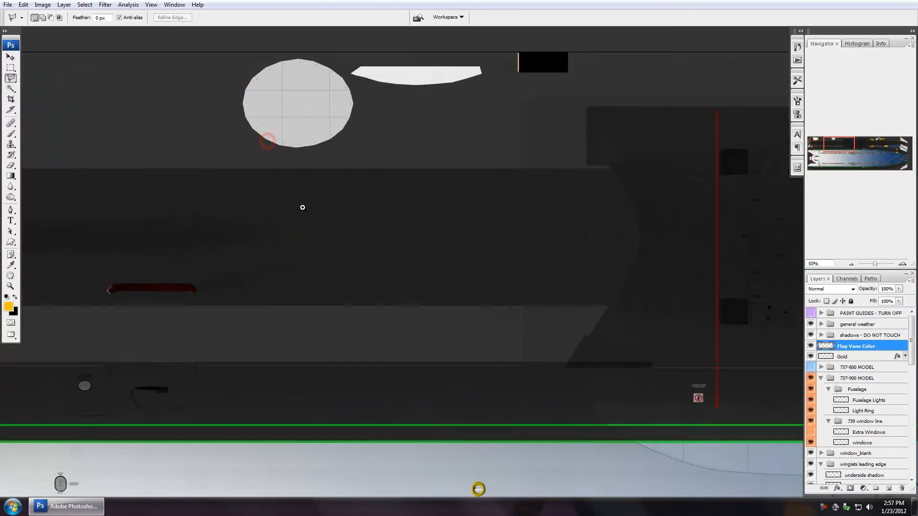
pyautogui.keyDown('ctrl'); pyautogui.click(268, 138); pyautogui.keyUp('ctrl')
pyautogui.keyDown('ctrl'); pyautogui.click(279, 112); pyautogui.keyUp('ctrl')
pyautogui.moveTo(293, 129); pyautogui.dragTo(311, 244)
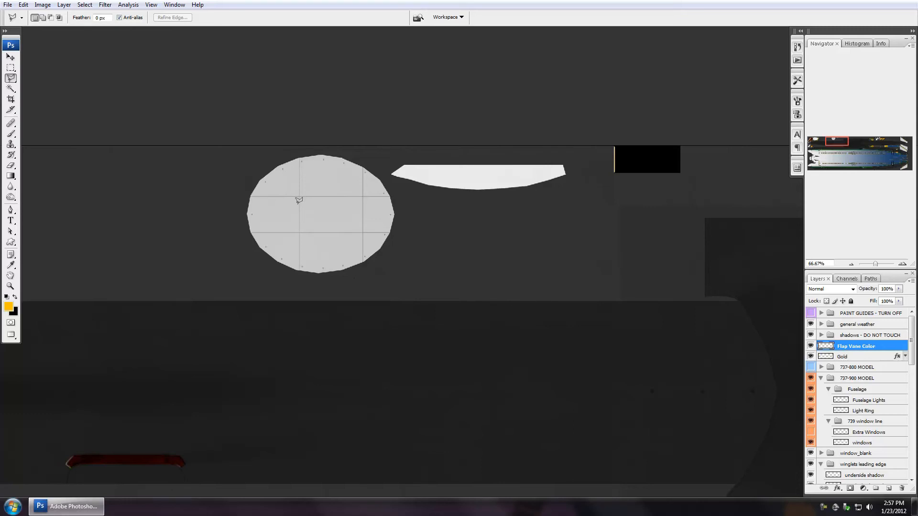
pyautogui.press('w')
pyautogui.click(342, 215)
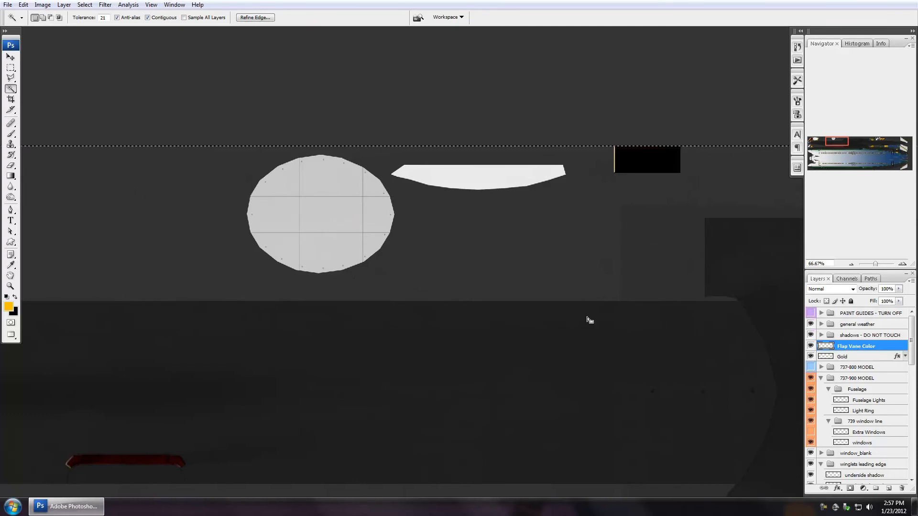
pyautogui.click(184, 17)
pyautogui.click(324, 216)
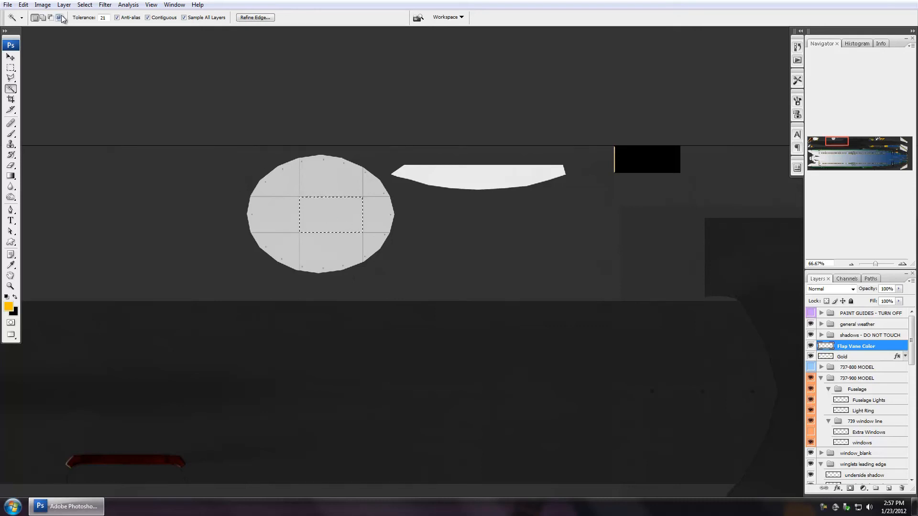
# - Set the Magic Wand tolerance to 14, turn off Contiguous, reselect the grey oval's panels, and check where else the selection reaches
pyautogui.moveTo(82, 17)
pyautogui.mouseDown()
pyautogui.moveTo(99, 19)
pyautogui.moveTo(77, 19)
pyautogui.mouseUp()
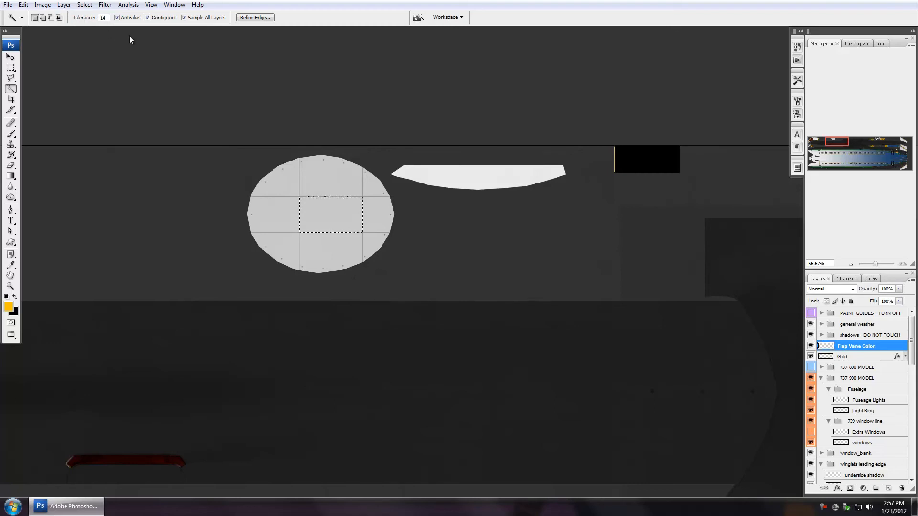
pyautogui.click(148, 18)
pyautogui.click(307, 180)
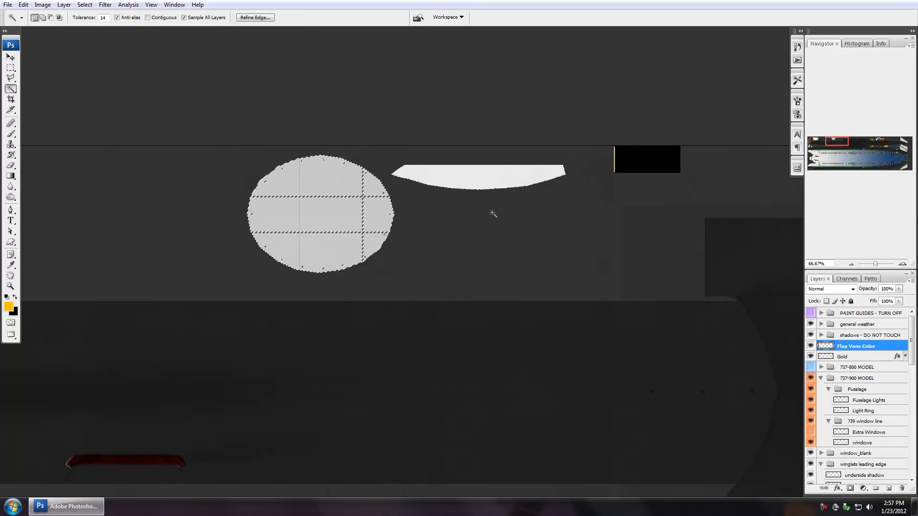
pyautogui.moveTo(236, 412); pyautogui.dragTo(311, 252)
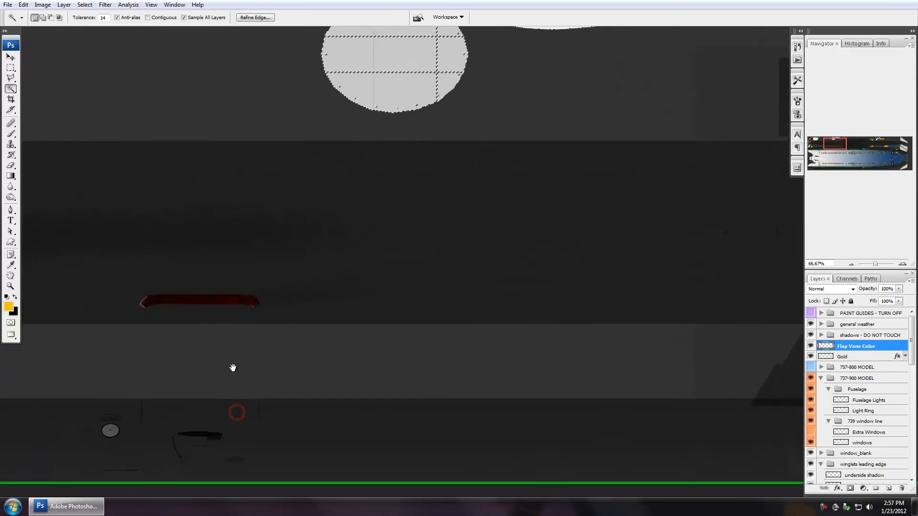
pyautogui.moveTo(232, 368); pyautogui.dragTo(426, 92)
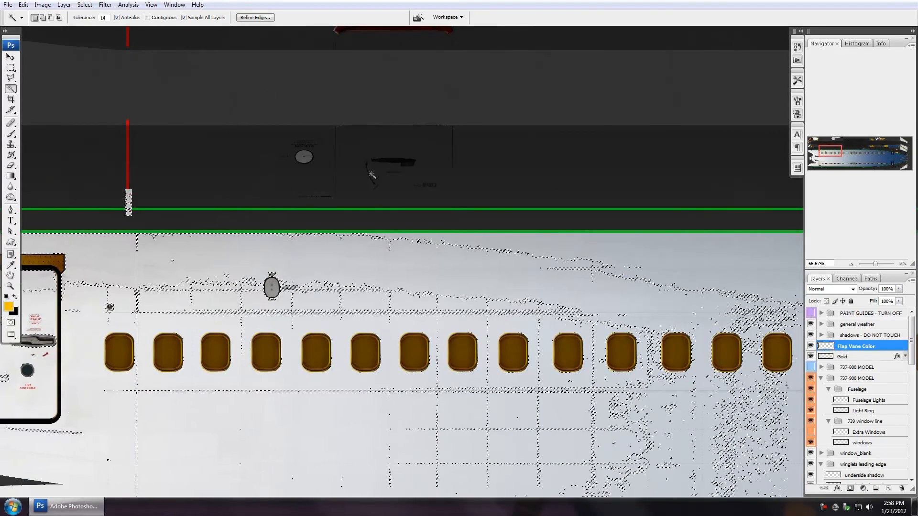
pyautogui.scroll(10, 372, 175)
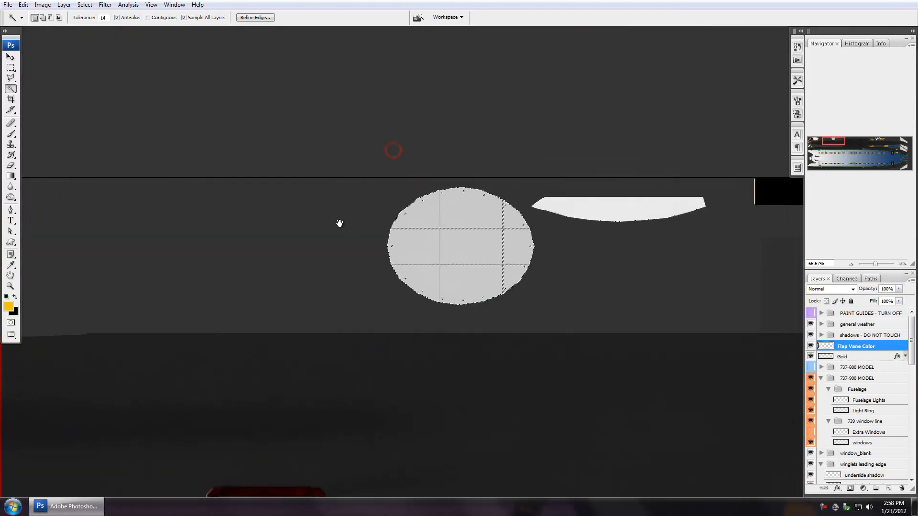
pyautogui.moveTo(328, 203); pyautogui.dragTo(196, 194)
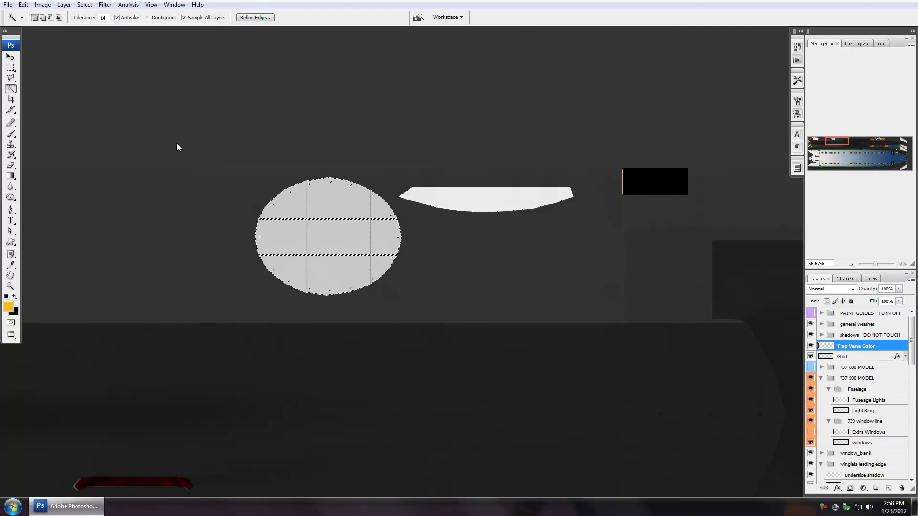
# - Enlarge the brush to 400, paint the selected oval gold on the Gold layer instead of Flap Vane Color, and deselect
pyautogui.press('b')
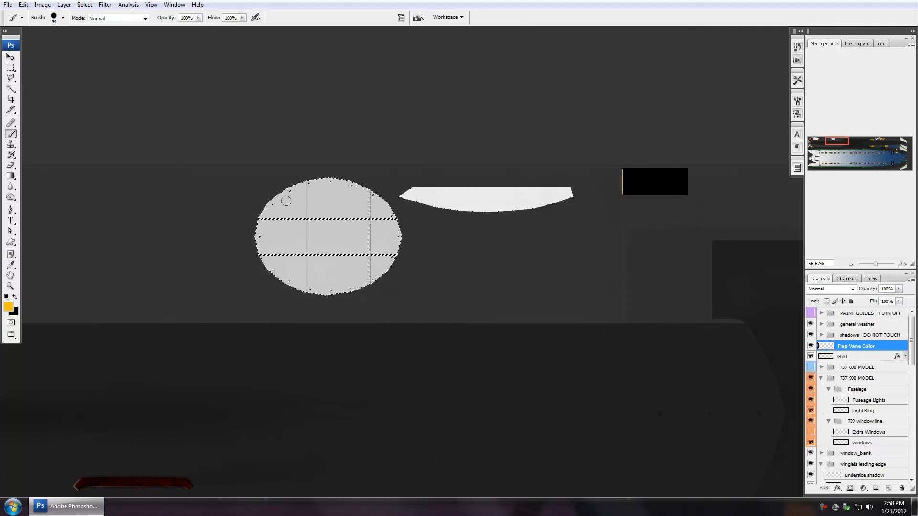
pyautogui.press(']')
pyautogui.press(']')
pyautogui.press(']')
pyautogui.press(']')
pyautogui.press(']')
pyautogui.press('[')
pyautogui.press('[')
pyautogui.click(289, 216)
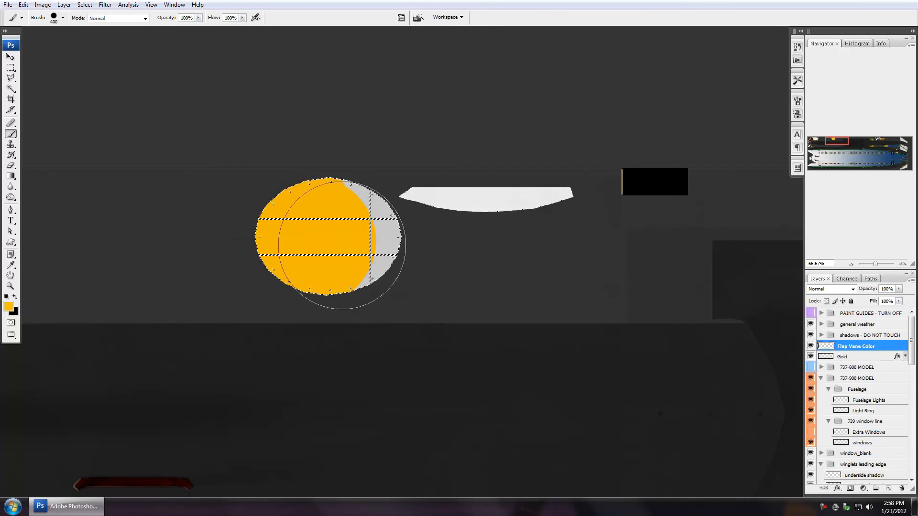
pyautogui.hotkey('ctrl', 'z')
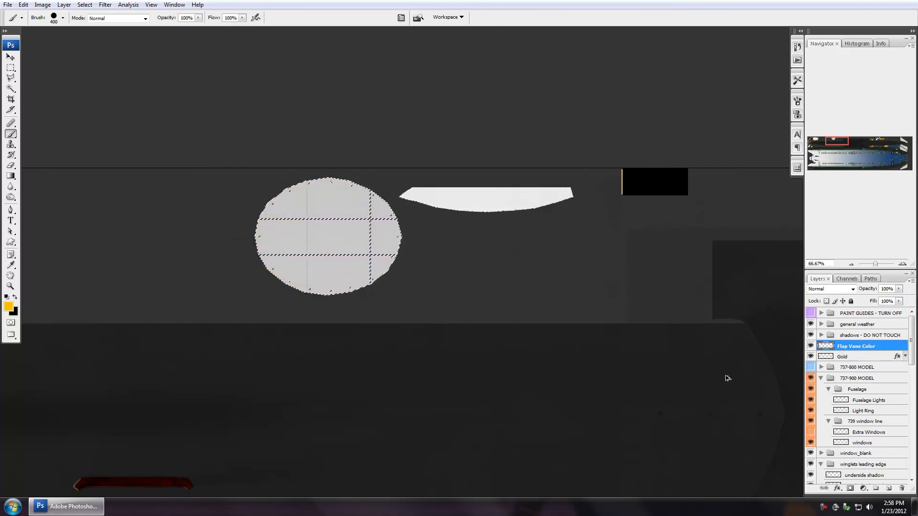
pyautogui.click(845, 357)
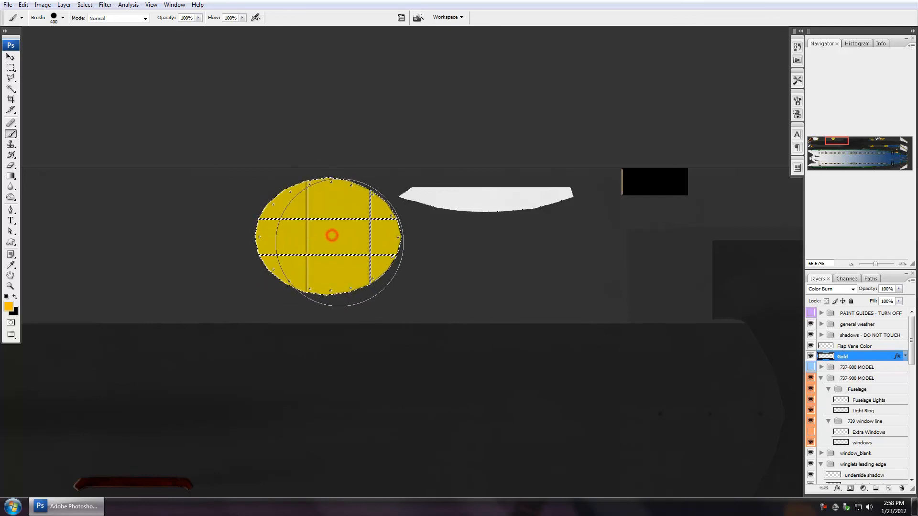
pyautogui.hotkey('ctrl', 'd')
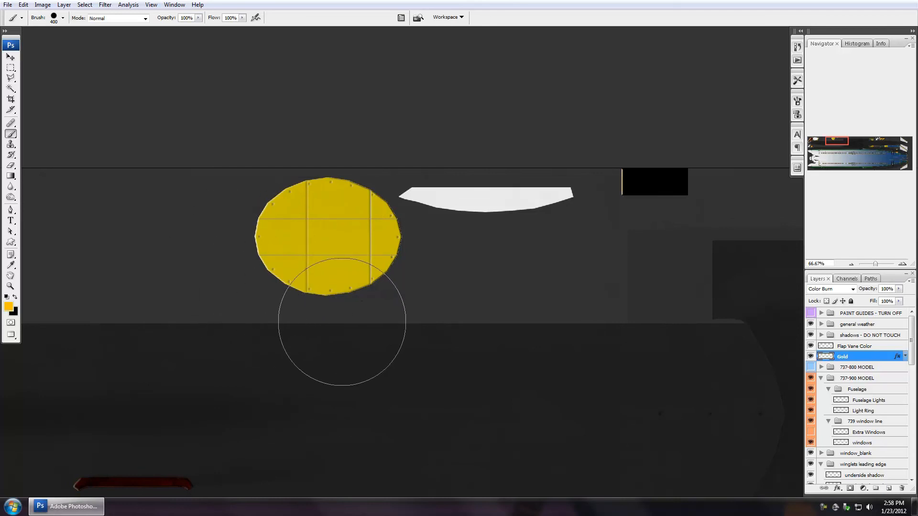
# - Turn the Flap Rub Plate layer's visibility off and back on to locate the plates on the fuselage
pyautogui.hotkey('ctrl', '-')
pyautogui.hotkey('ctrl', '-')
pyautogui.hotkey('ctrl', '-')
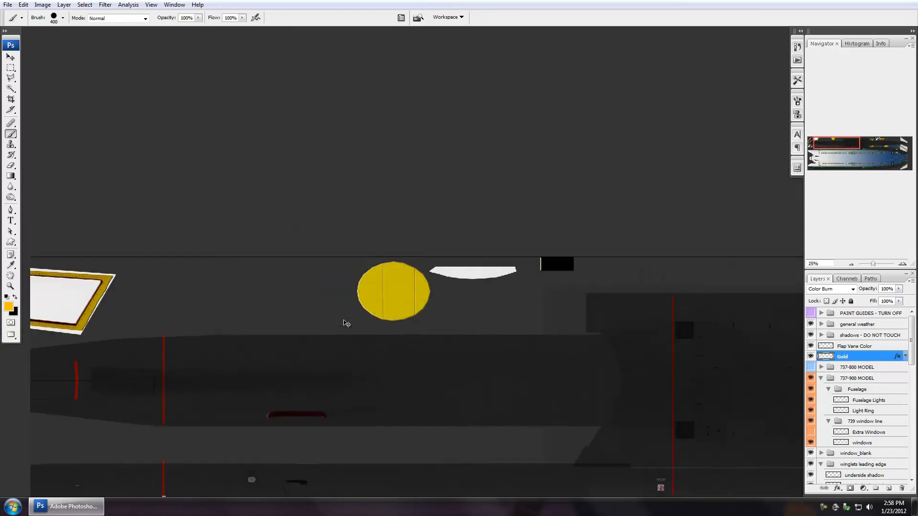
pyautogui.hotkey('ctrl', '-')
pyautogui.hotkey('ctrl', '-')
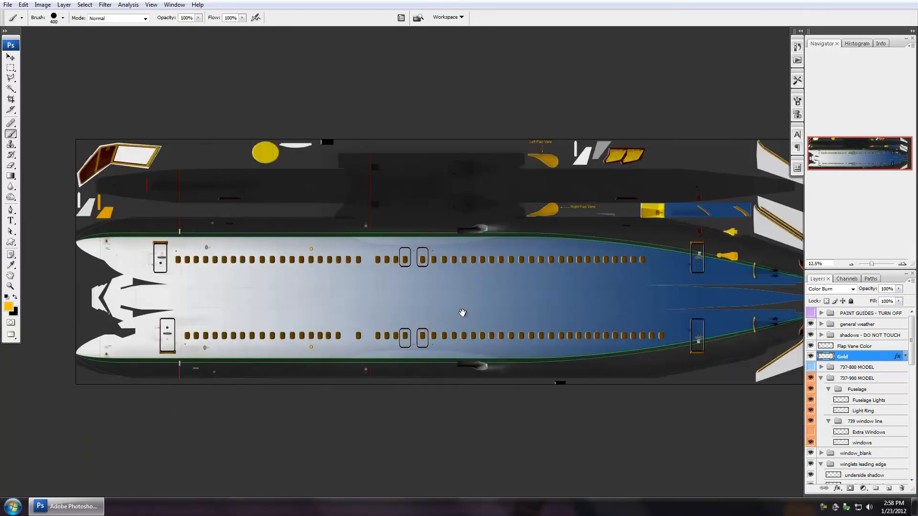
pyautogui.moveTo(463, 313)
pyautogui.mouseDown()
pyautogui.moveTo(411, 256)
pyautogui.moveTo(427, 272)
pyautogui.mouseUp()
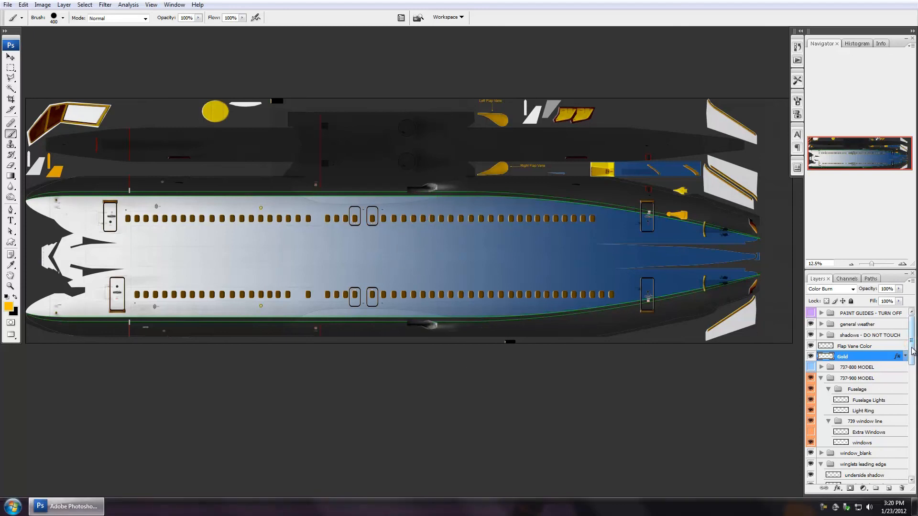
pyautogui.moveTo(911, 348)
pyautogui.mouseDown()
pyautogui.moveTo(914, 444)
pyautogui.moveTo(911, 430)
pyautogui.mouseUp()
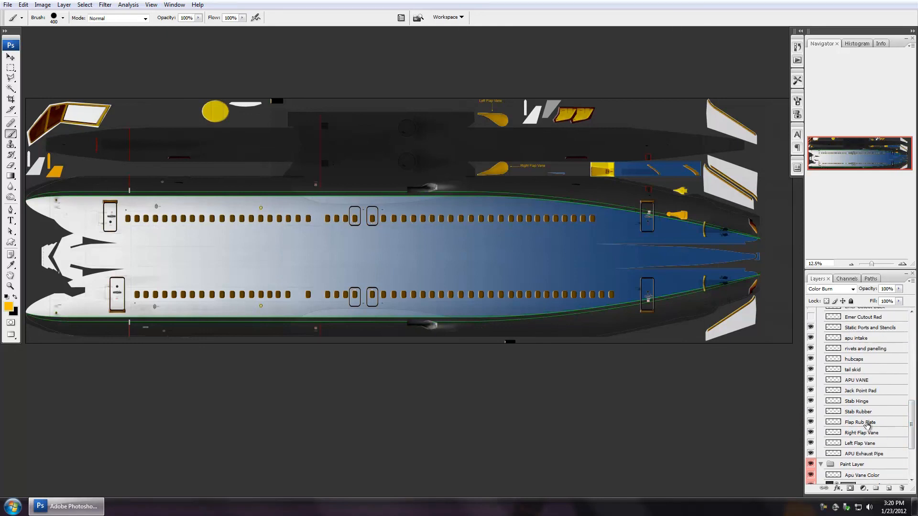
pyautogui.click(811, 422)
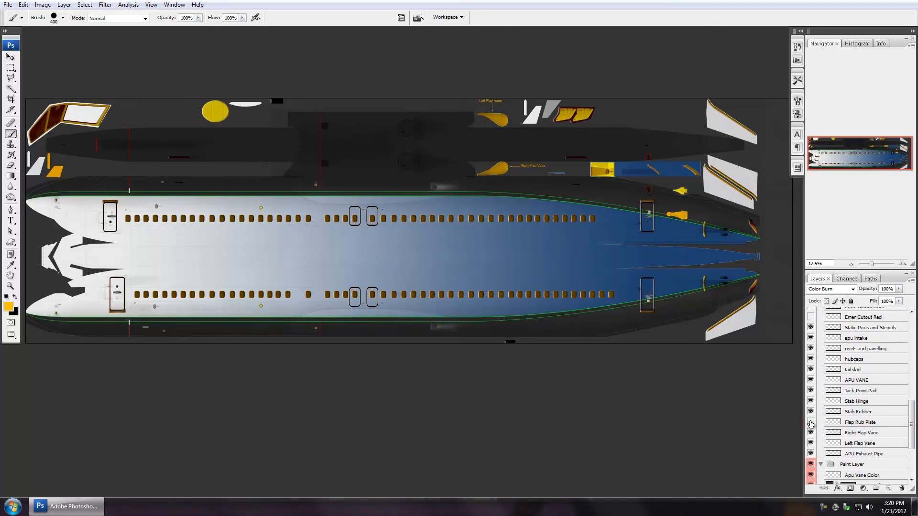
pyautogui.click(810, 422)
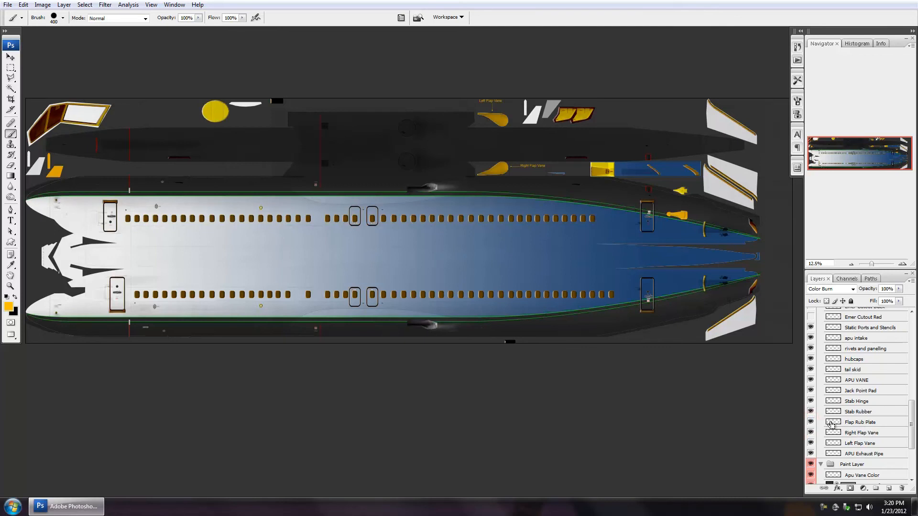
# - Load the Flap Rub Plate layer's outline as a selection, fill it with gold on the Gold layer, and deselect
pyautogui.keyDown('ctrl'); pyautogui.click(831, 423); pyautogui.keyUp('ctrl')
pyautogui.moveTo(912, 424); pyautogui.dragTo(914, 343)
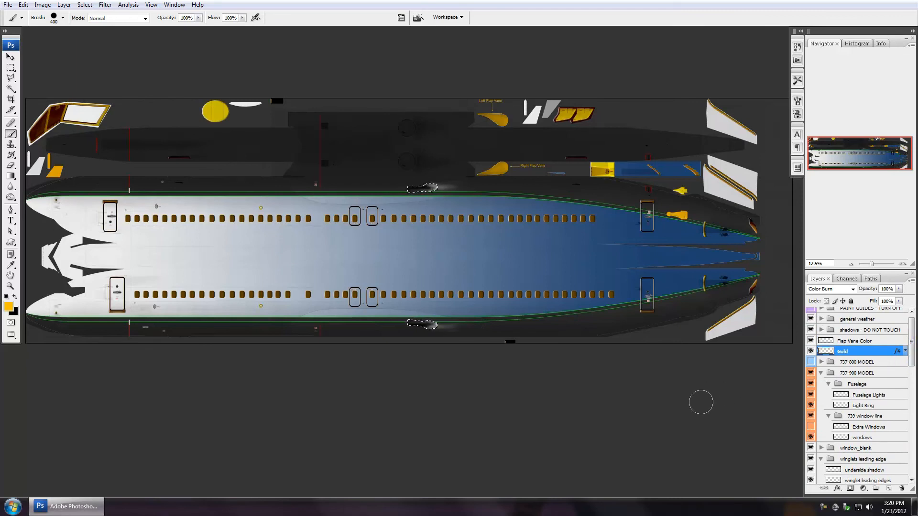
pyautogui.hotkey('alt', 'BackSpace')
pyautogui.hotkey('ctrl', 'd')
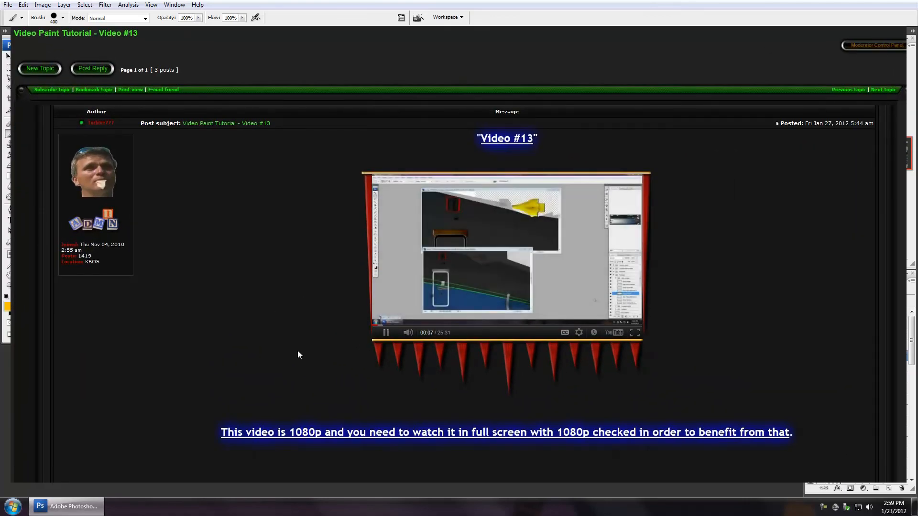
# - In the alternate windows file, hide the Instructions group, expand the 900 group, and select its 900 windows layer
pyautogui.scroll(-7, 297, 354)
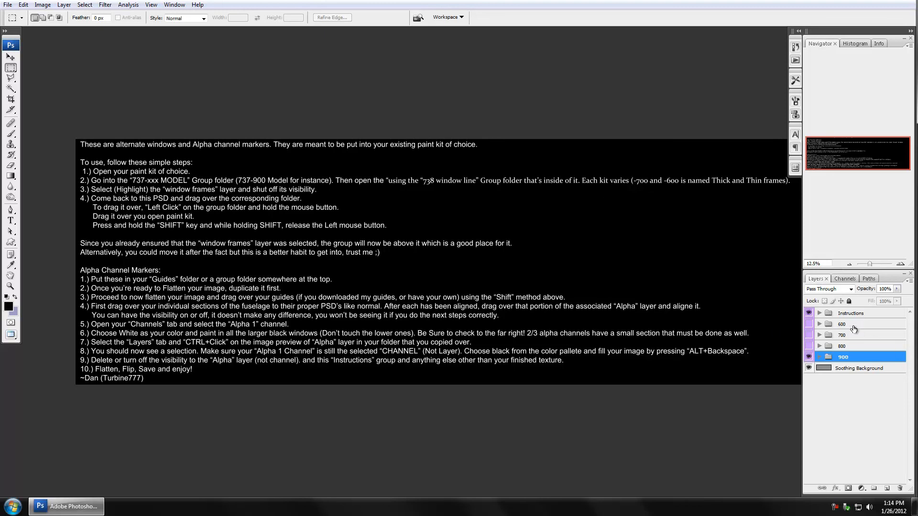
pyautogui.click(809, 313)
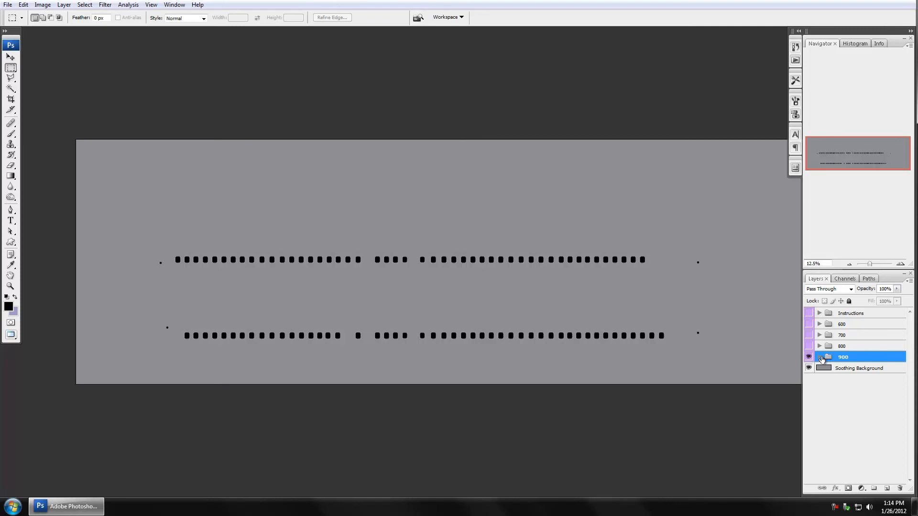
pyautogui.click(819, 357)
pyautogui.click(844, 369)
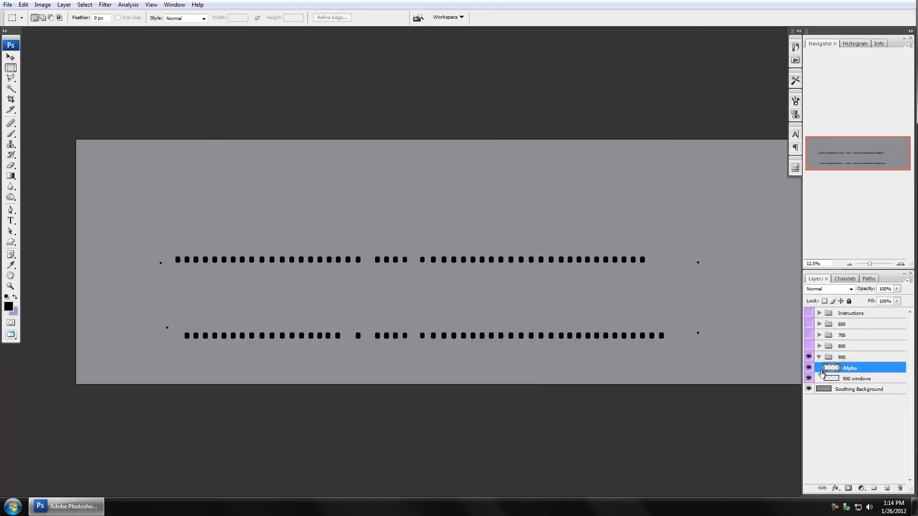
pyautogui.click(857, 380)
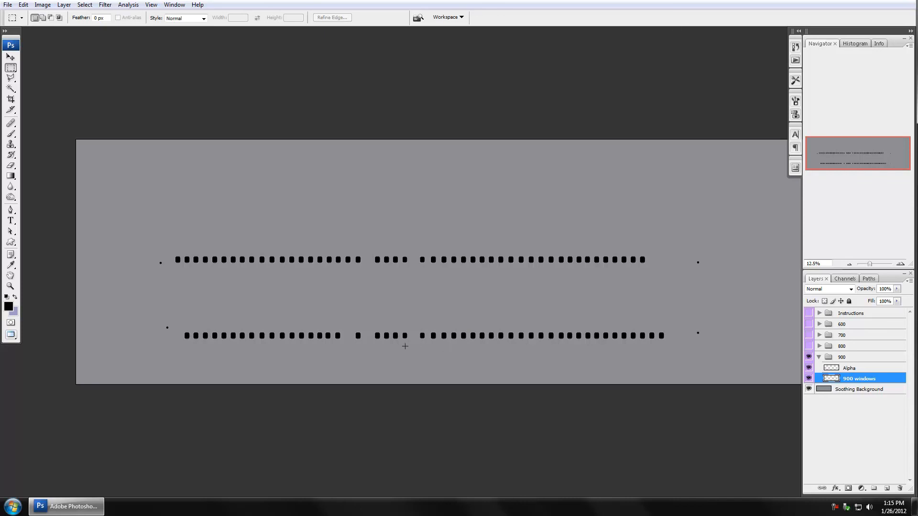
# - Marquee-select the two windows flanking the gap near the middle of the lower window row, and clear the selection
pyautogui.keyDown('ctrl'); pyautogui.click(379, 341); pyautogui.keyUp('ctrl')
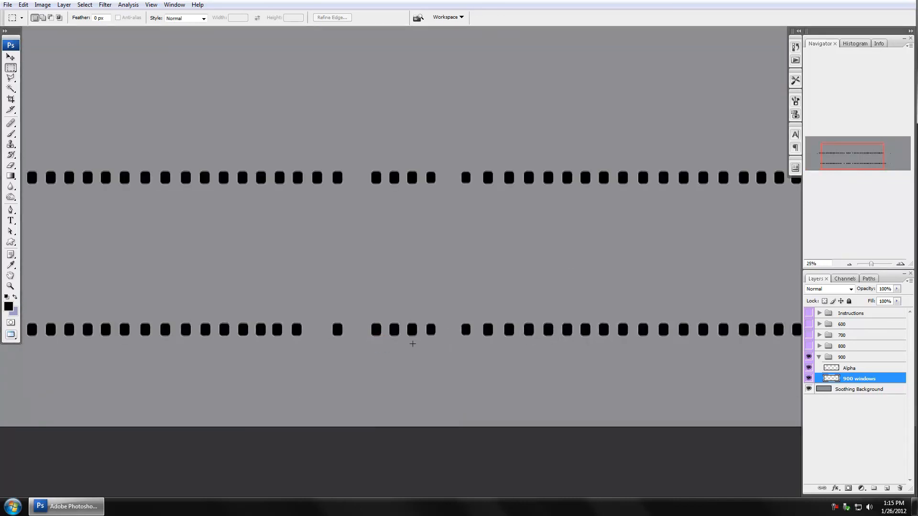
pyautogui.moveTo(420, 317); pyautogui.dragTo(480, 347)
pyautogui.click(404, 361)
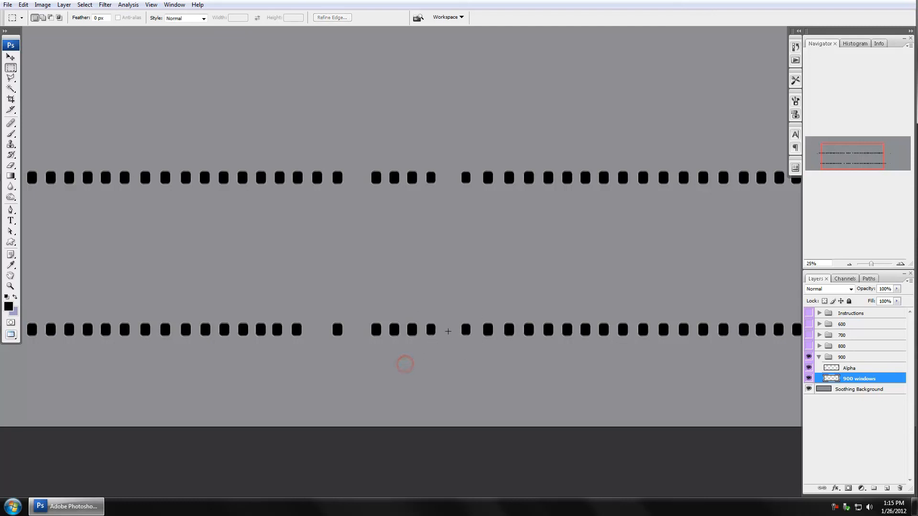